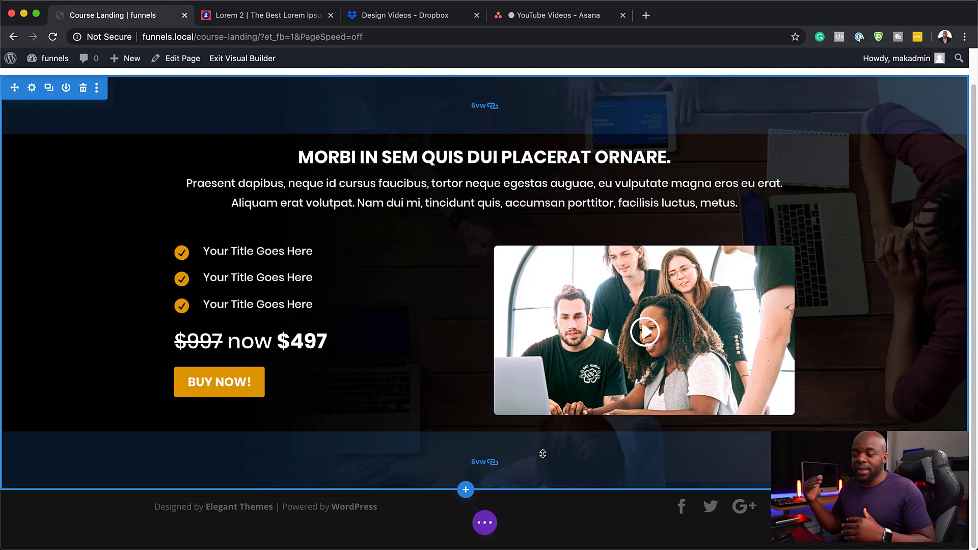
- Add a regular section beneath the hero section with a single-column row containing a Text module
{"action": "left_click", "coordinate": [465, 490]}
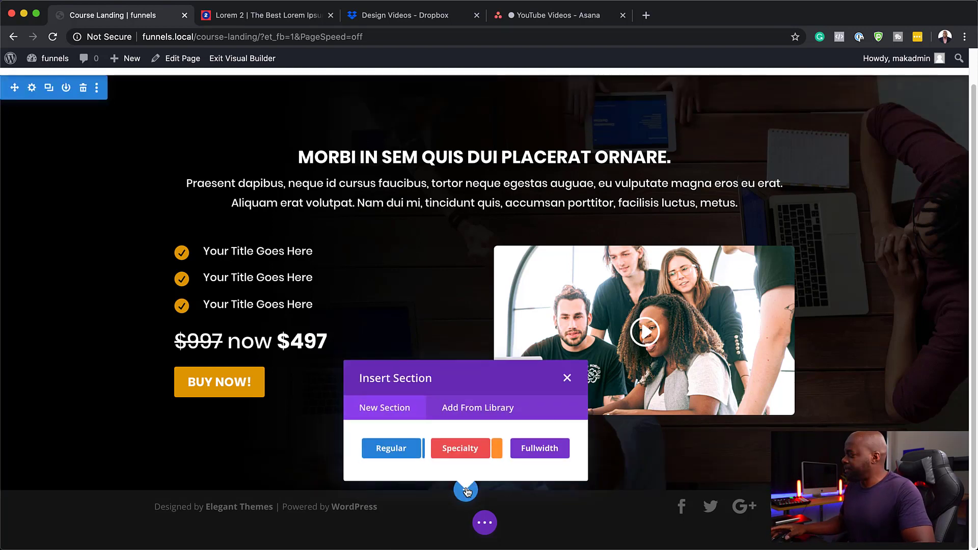
{"action": "left_click", "coordinate": [399, 452]}
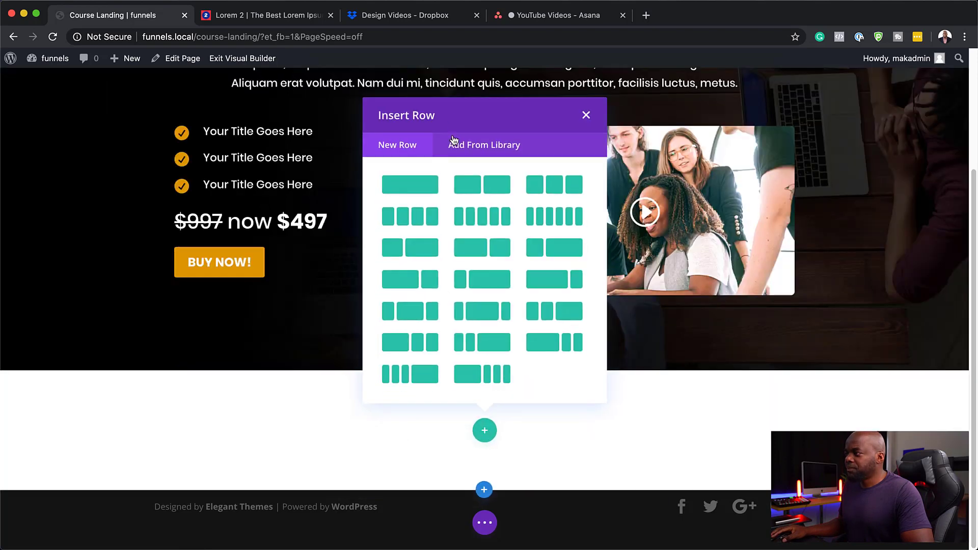
{"action": "left_click", "coordinate": [416, 189]}
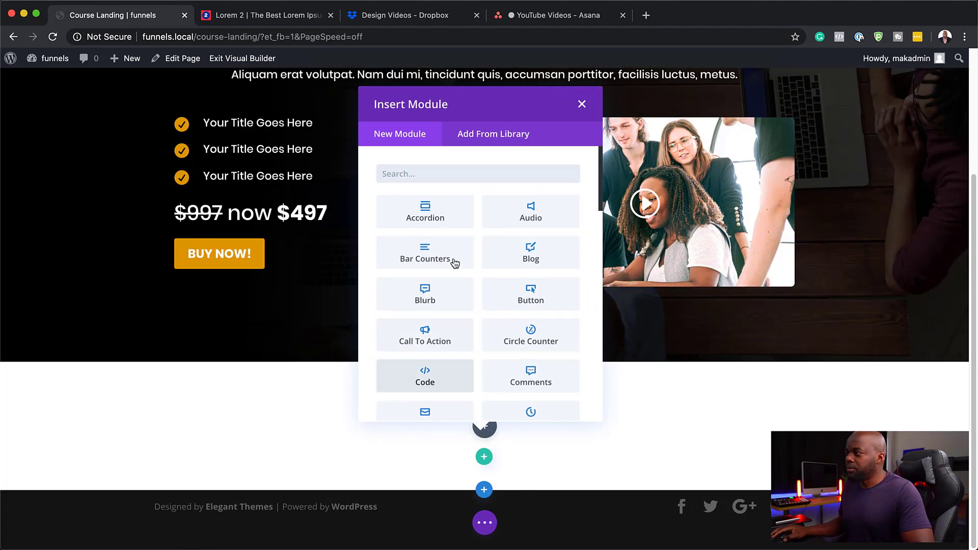
{"action": "type", "text": "text"}
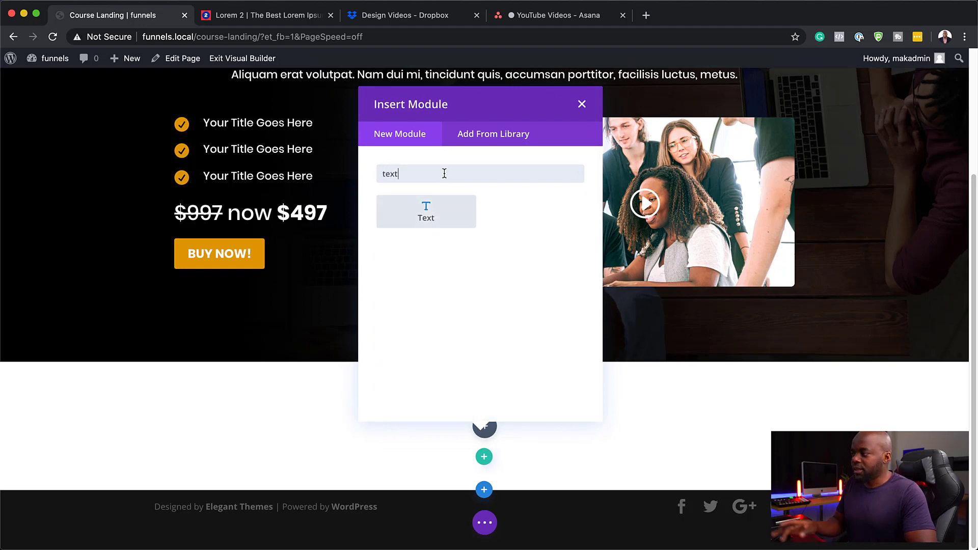
{"action": "left_click", "coordinate": [423, 204]}
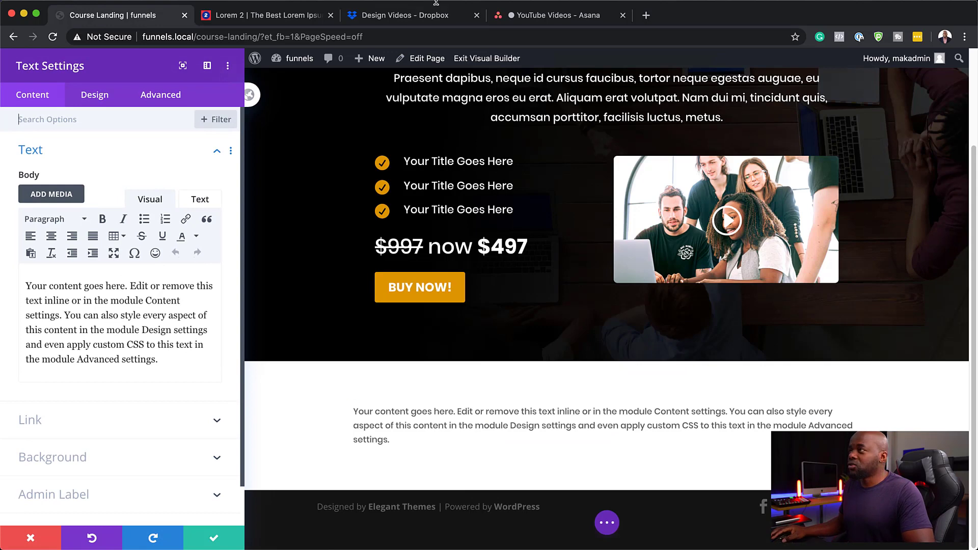
{"action": "left_click", "coordinate": [299, 18]}
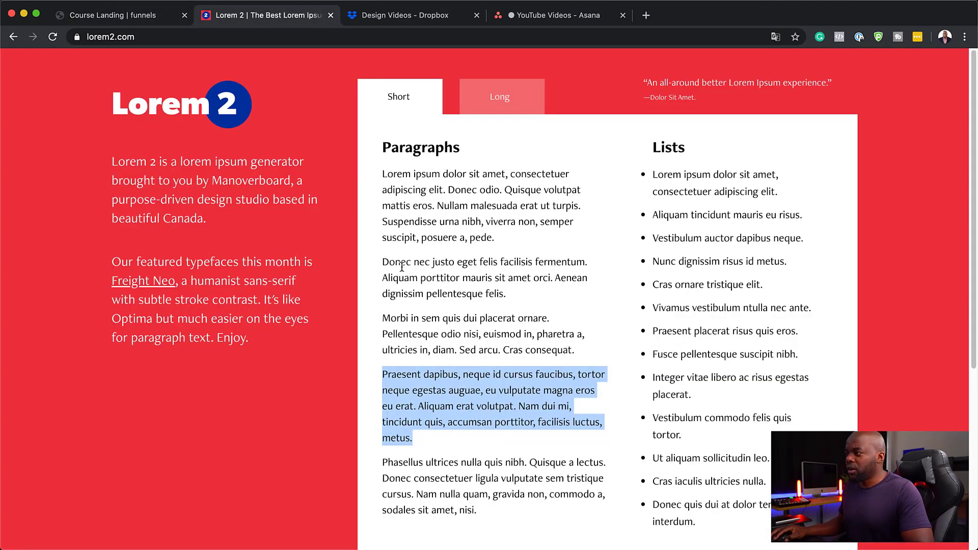
{"action": "left_click_drag", "start_coordinate": [383, 262], "coordinate": [611, 265]}
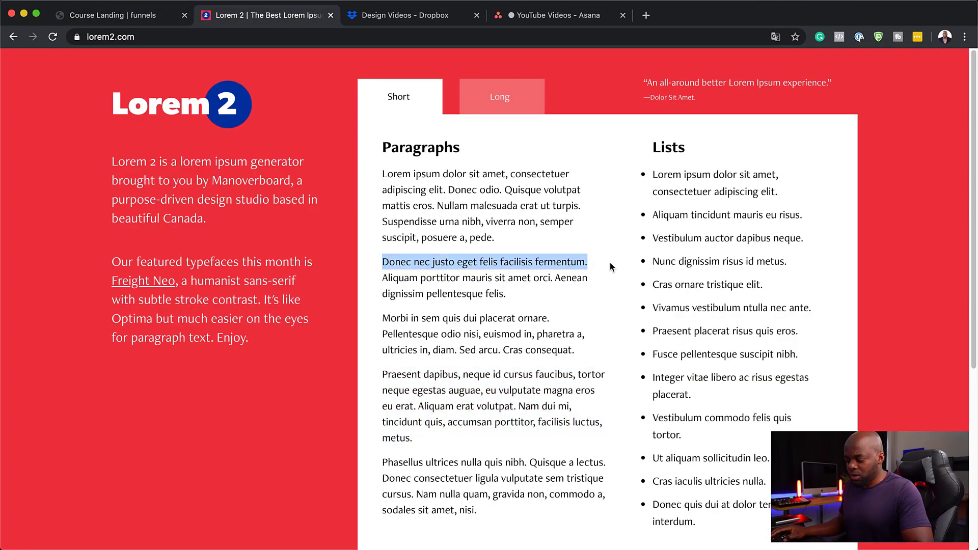
{"action": "left_click", "coordinate": [157, 18]}
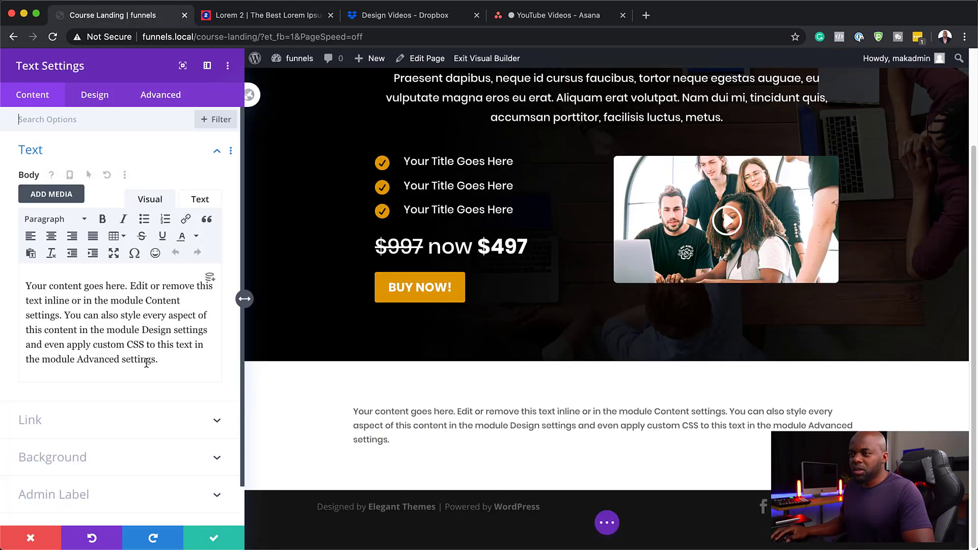
- Replace the text module's placeholder body with "Here's What You Will Learn!" and format it as Heading 2
{"action": "left_click_drag", "start_coordinate": [162, 360], "coordinate": [3, 279]}
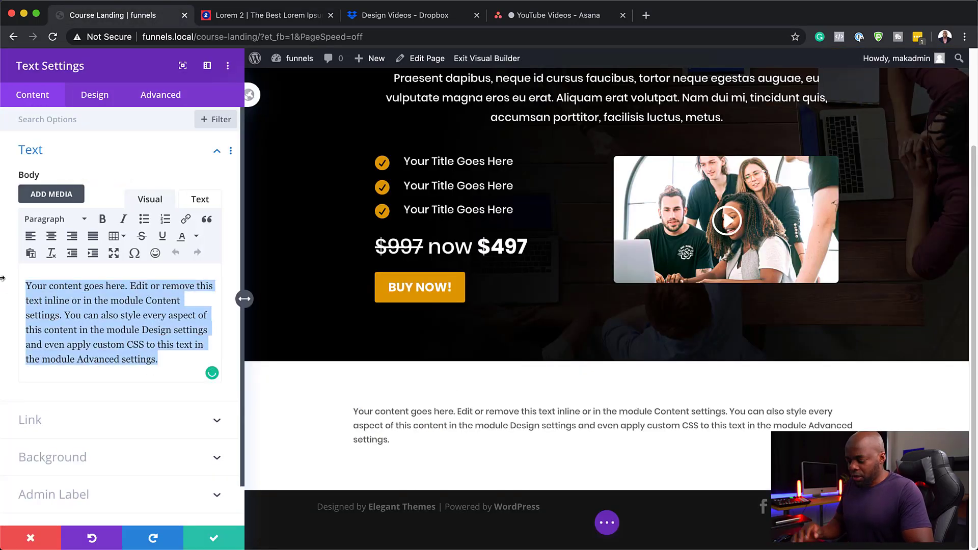
{"action": "type", "text": "Her"}
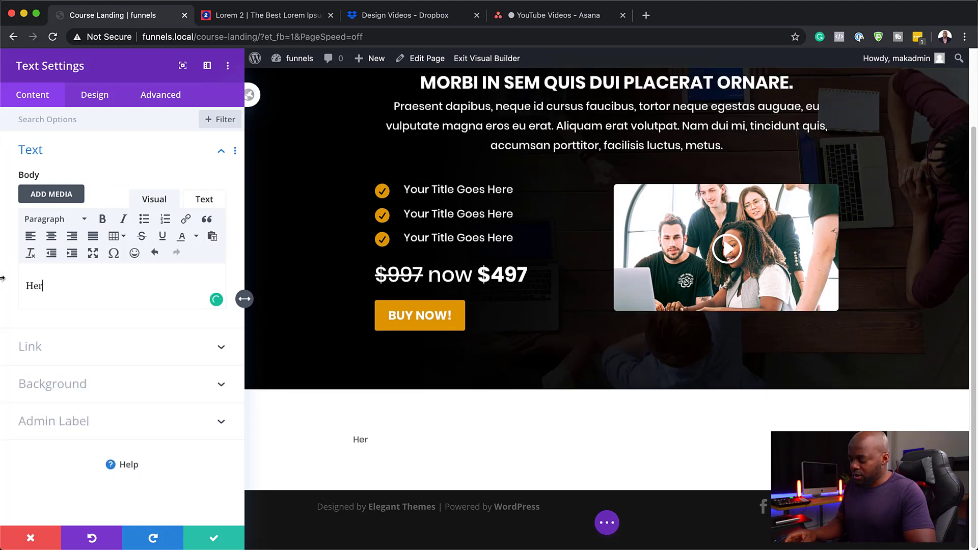
{"action": "type", "text": "e's What You Will Learn!"}
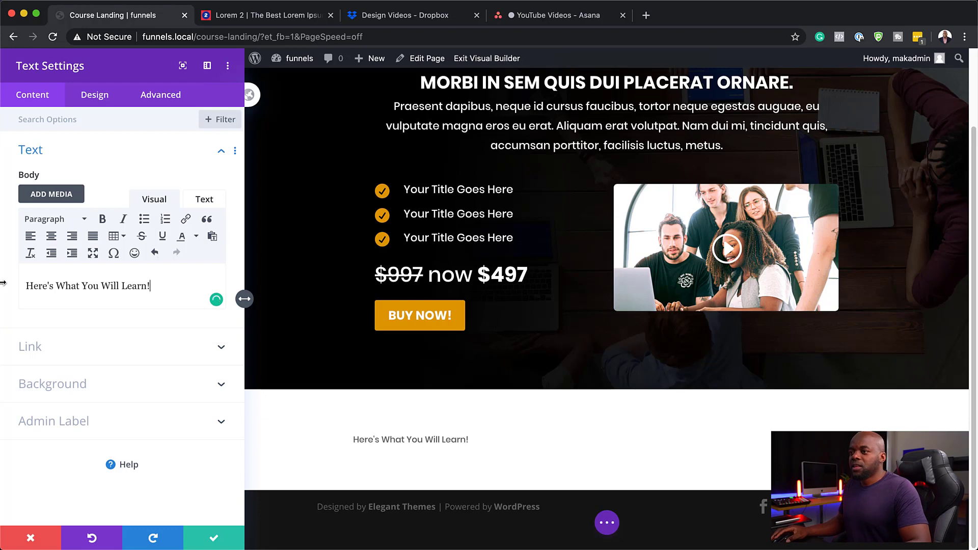
{"action": "left_click_drag", "start_coordinate": [155, 288], "coordinate": [2, 280]}
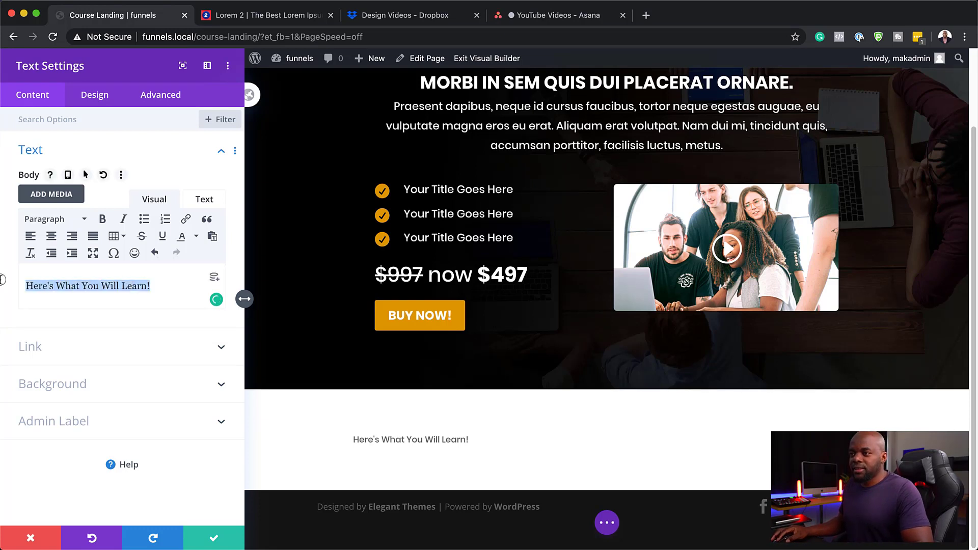
{"action": "left_click", "coordinate": [68, 219]}
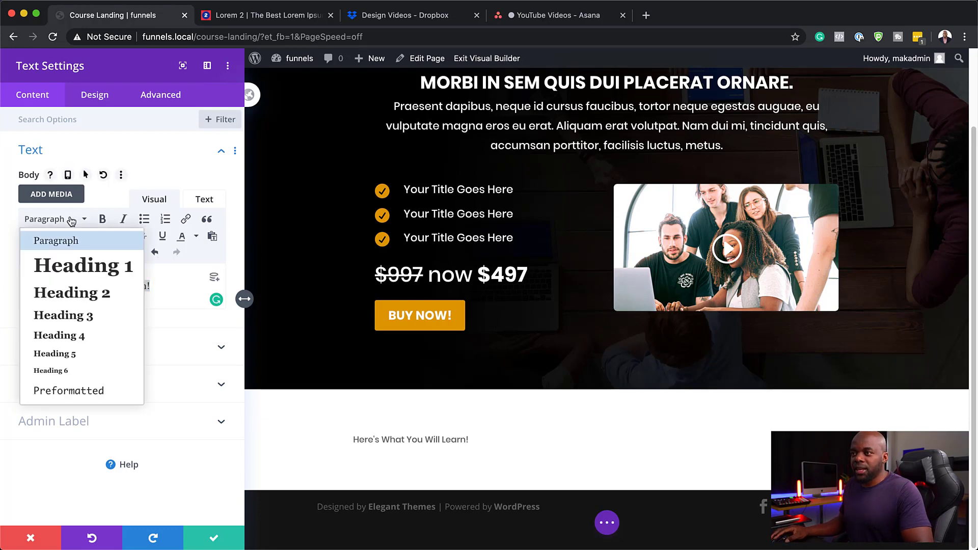
{"action": "left_click", "coordinate": [95, 294]}
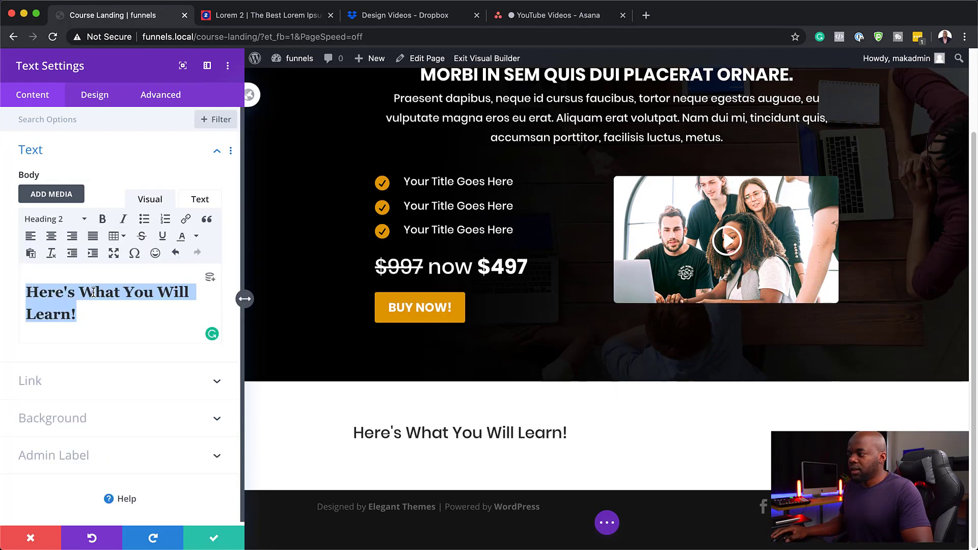
- Style the module's Heading 2 text with centered alignment, the Poppins font and Bold weight
{"action": "left_click", "coordinate": [101, 94]}
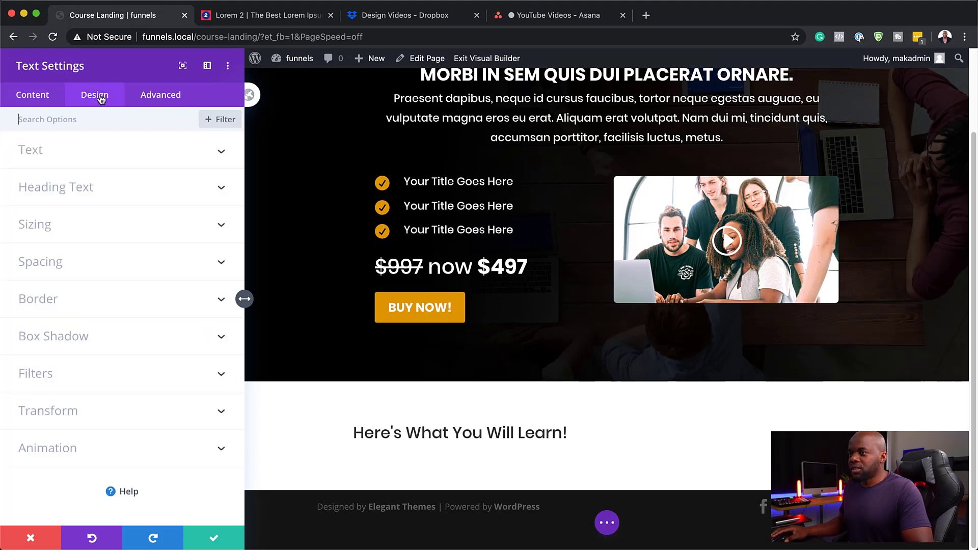
{"action": "left_click", "coordinate": [60, 189]}
{"action": "left_click", "coordinate": [69, 159]}
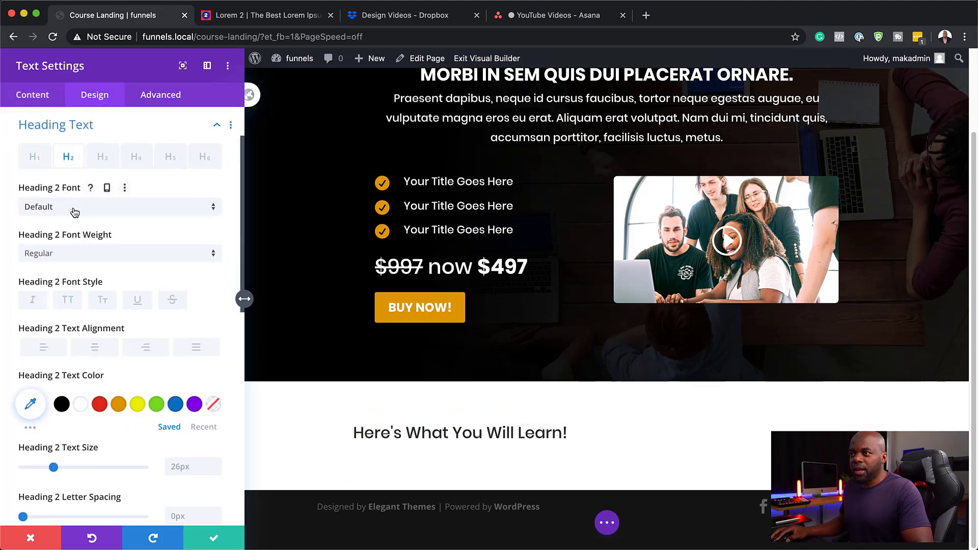
{"action": "left_click", "coordinate": [95, 347]}
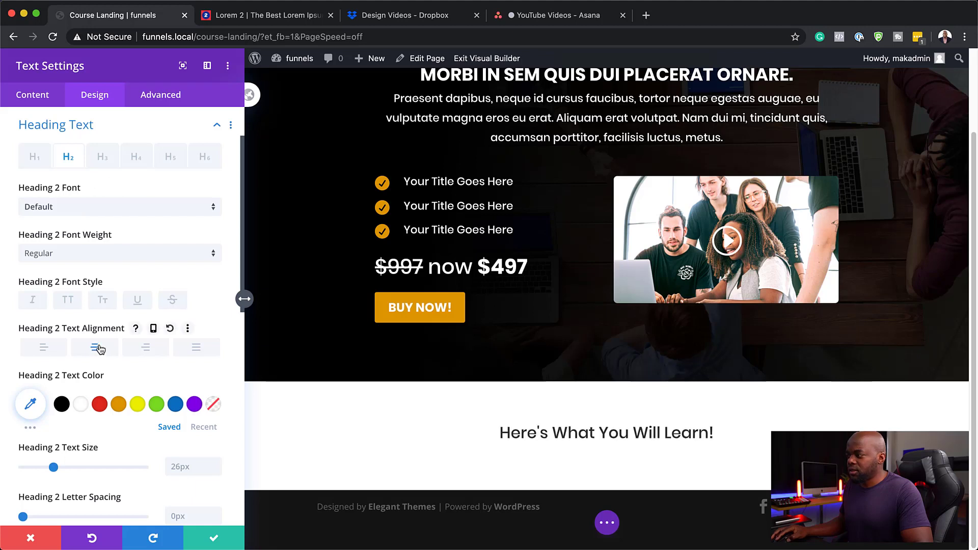
{"action": "left_click", "coordinate": [89, 207]}
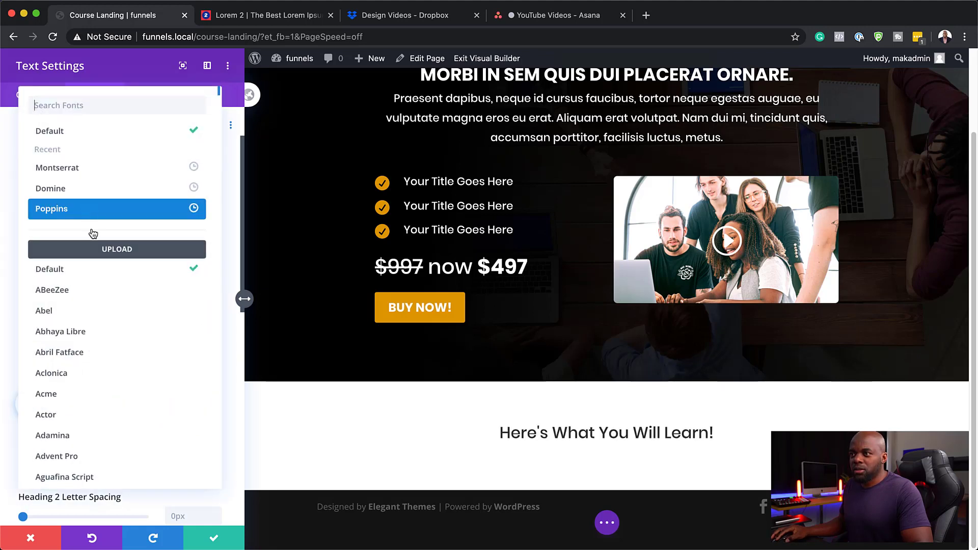
{"action": "left_click", "coordinate": [89, 209]}
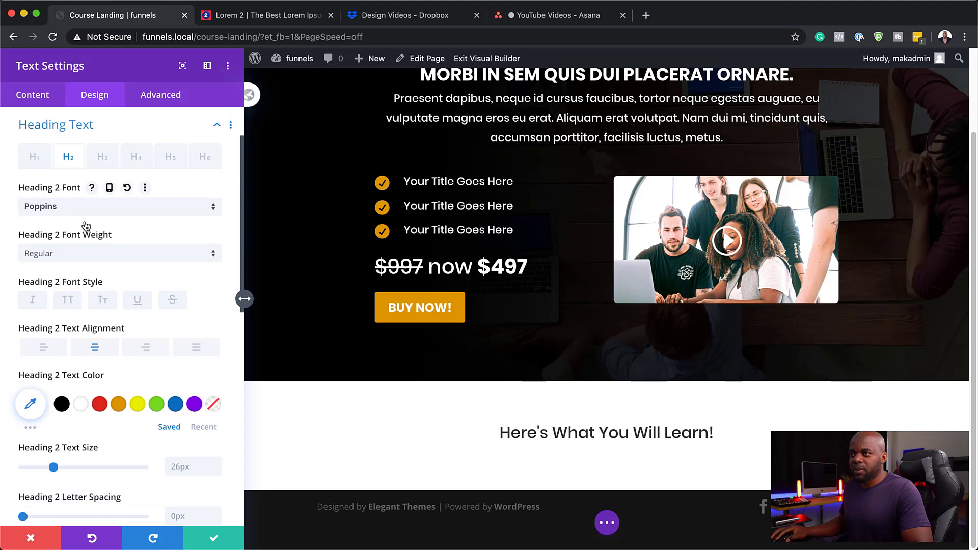
{"action": "left_click", "coordinate": [69, 255]}
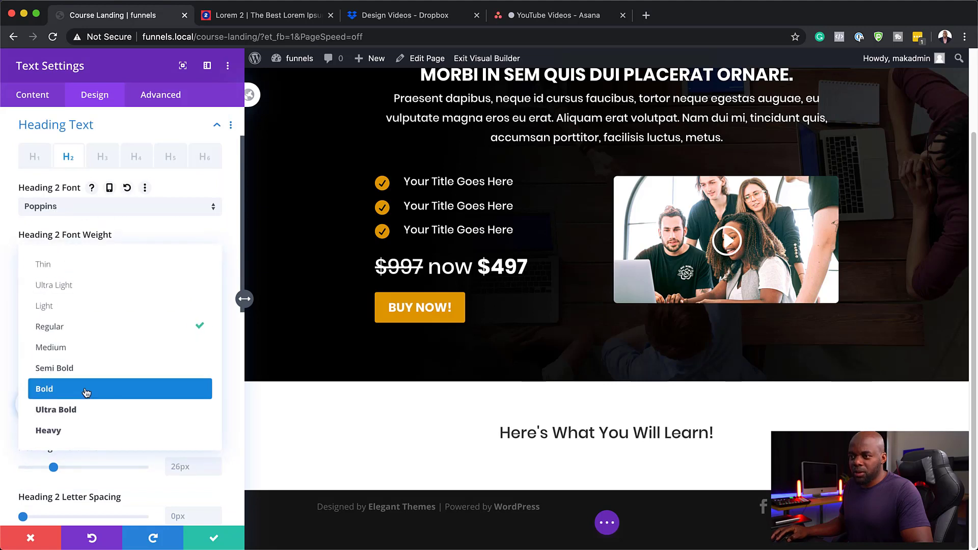
{"action": "left_click", "coordinate": [86, 394]}
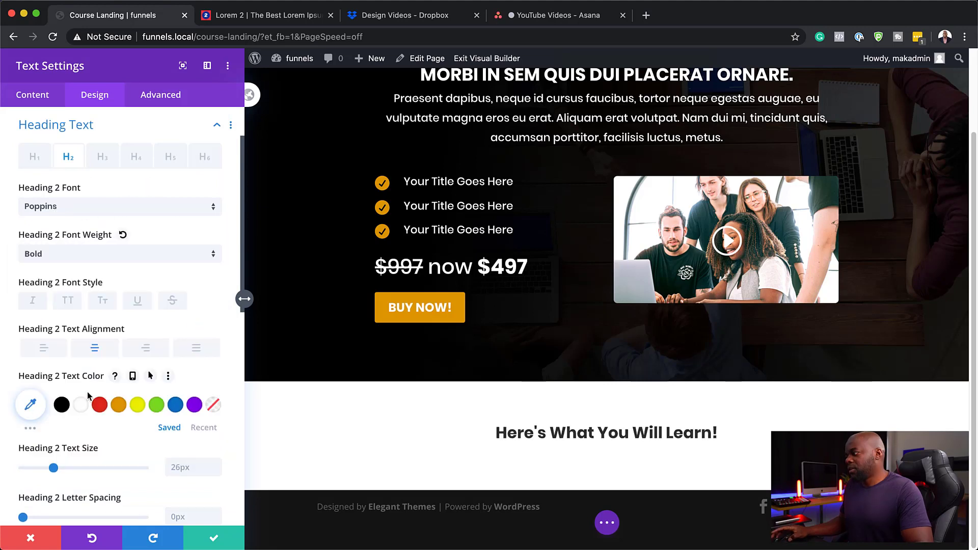
- Set the Heading 2 text color to a dark gray and save the text module's settings
{"action": "left_click", "coordinate": [61, 405]}
{"action": "left_click", "coordinate": [30, 405]}
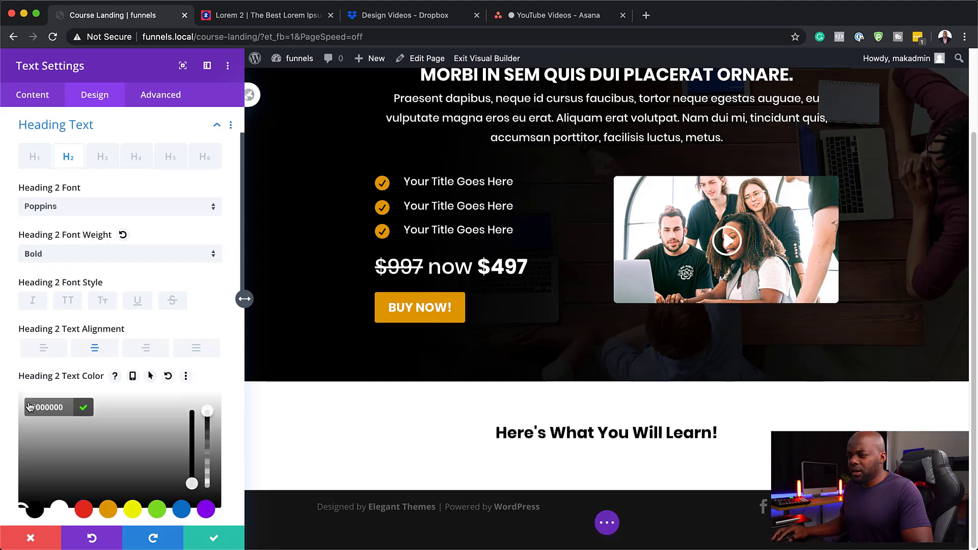
{"action": "mouse_move", "coordinate": [25, 460]}
{"action": "left_mouse_down"}
{"action": "mouse_move", "coordinate": [26, 480]}
{"action": "mouse_move", "coordinate": [17, 461]}
{"action": "left_mouse_up"}
{"action": "left_click", "coordinate": [17, 462]}
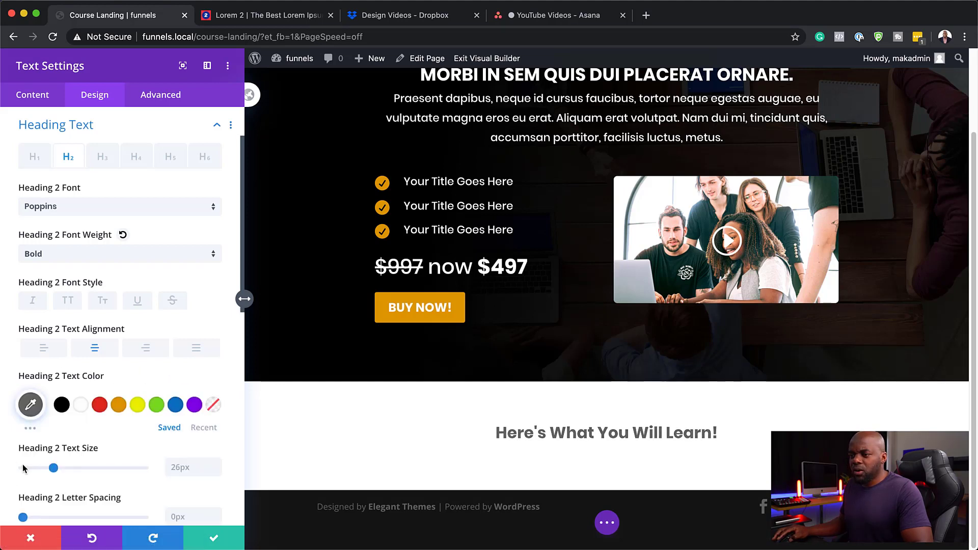
{"action": "left_click", "coordinate": [30, 408]}
{"action": "left_click", "coordinate": [14, 461]}
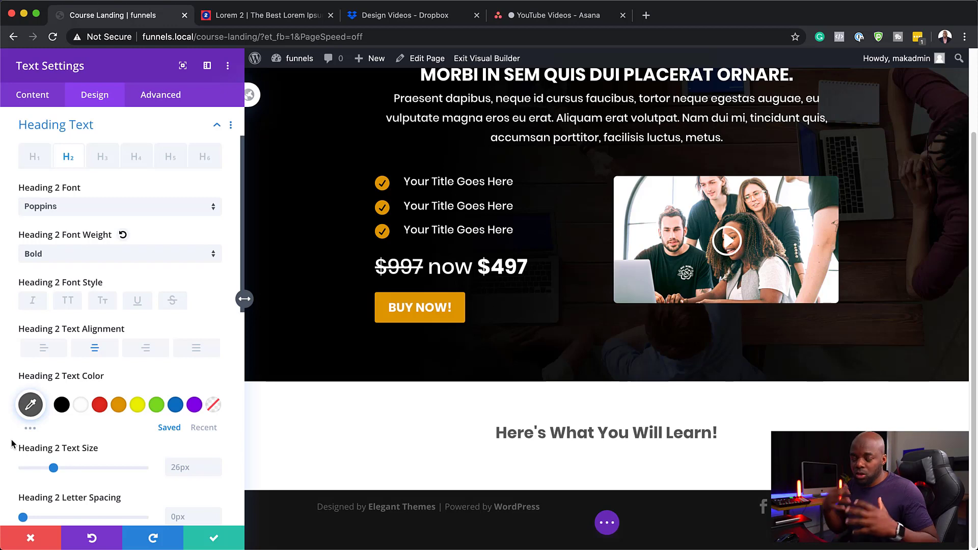
{"action": "left_click", "coordinate": [213, 542]}
- Insert a single-column row below the "Here's What You Will Learn!" heading and add an Accordion module to it
{"action": "scroll", "coordinate": [560, 438], "scroll_direction": "down", "scroll_amount": 2}
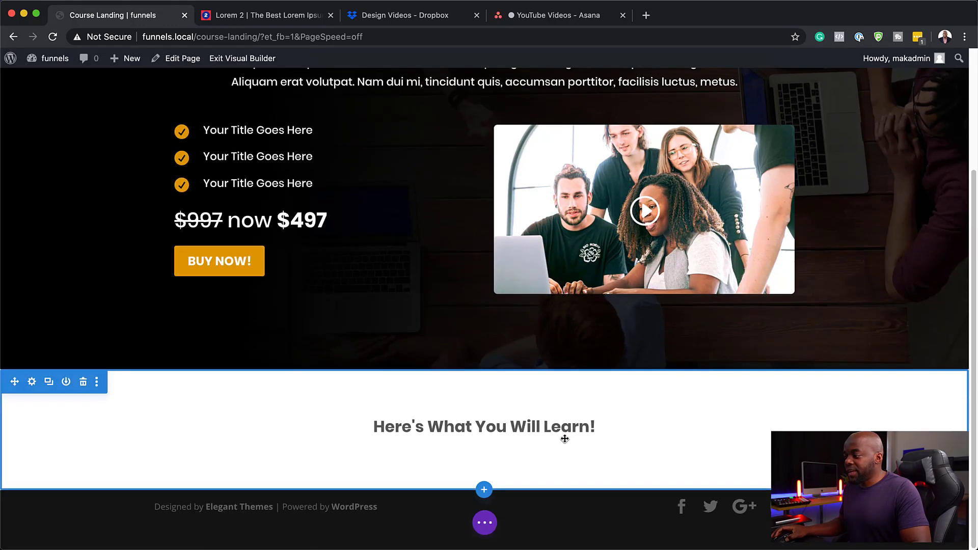
{"action": "left_click", "coordinate": [484, 456]}
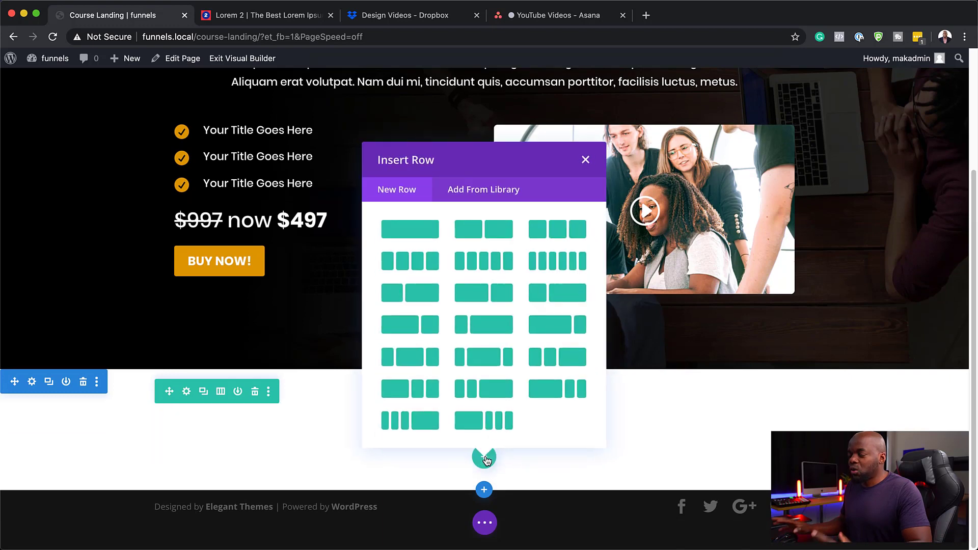
{"action": "left_click", "coordinate": [410, 229]}
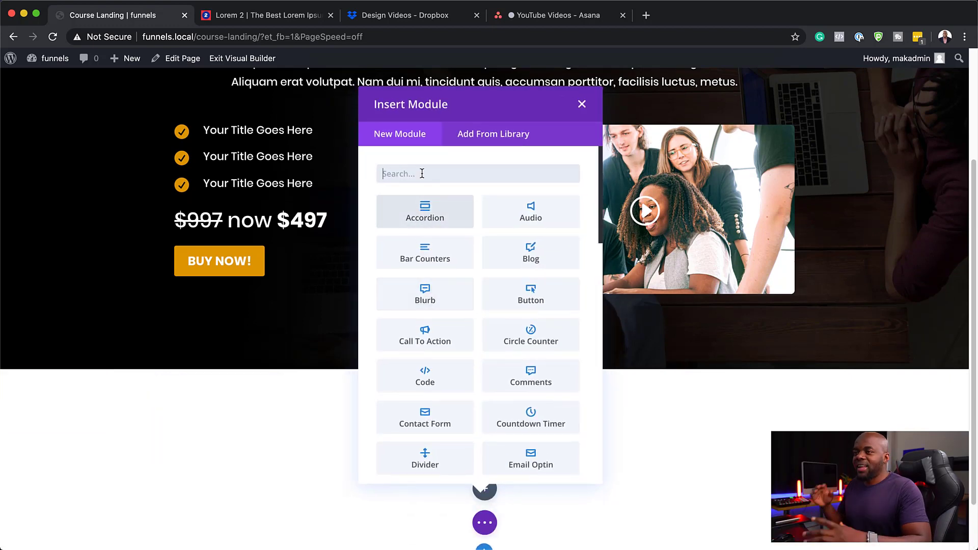
{"action": "left_click", "coordinate": [449, 209]}
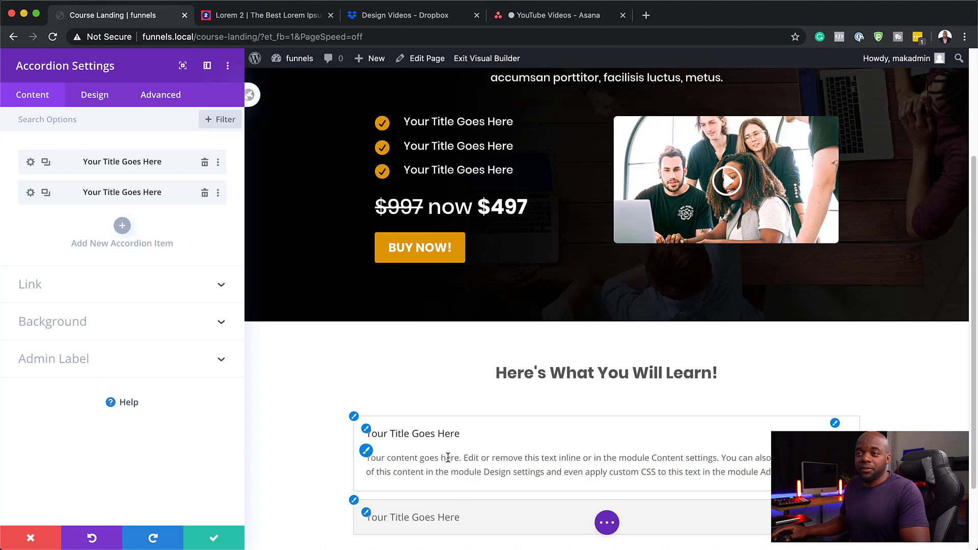
- Change the first accordion item's title to "Module 1"
{"action": "left_click", "coordinate": [31, 163]}
{"action": "triple_click", "coordinate": [117, 196]}
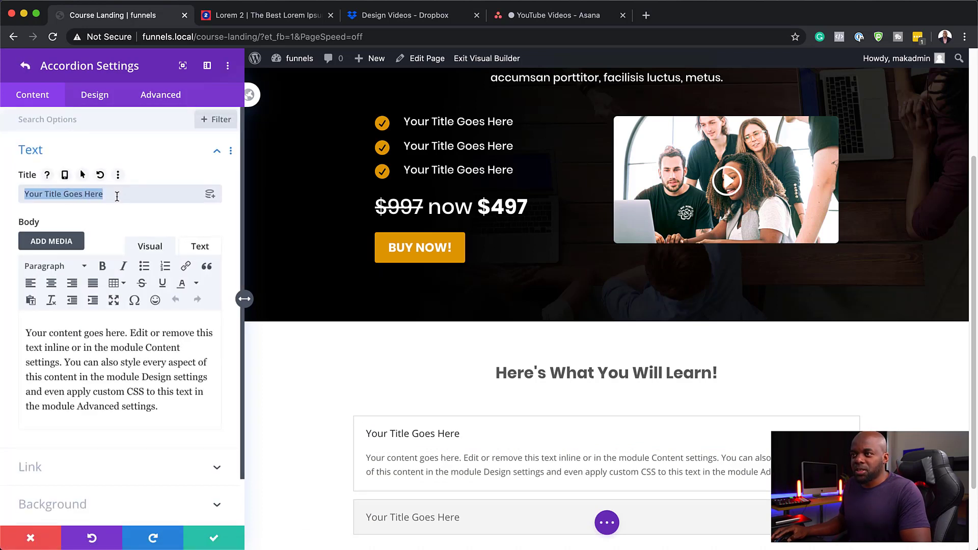
{"action": "type", "text": "Module"}
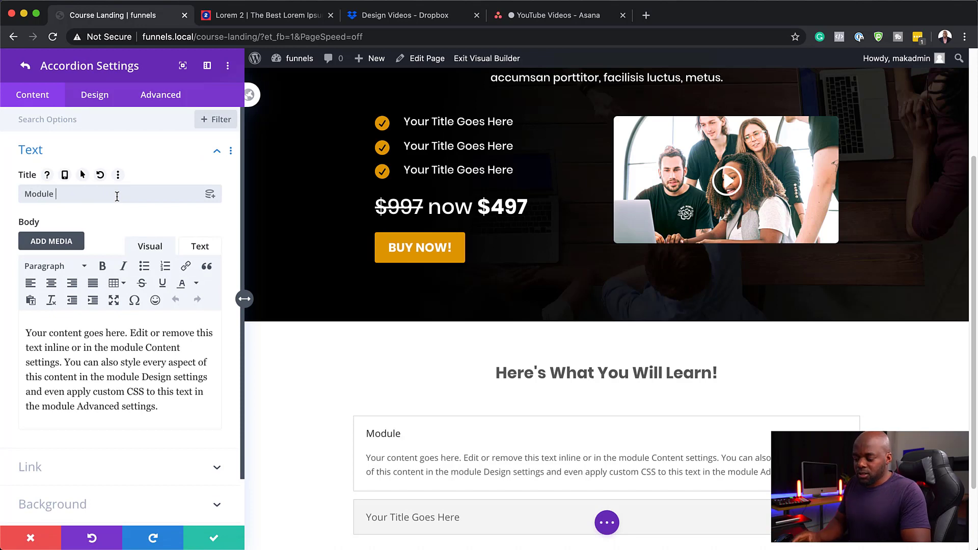
{"action": "type", "text": " 1"}
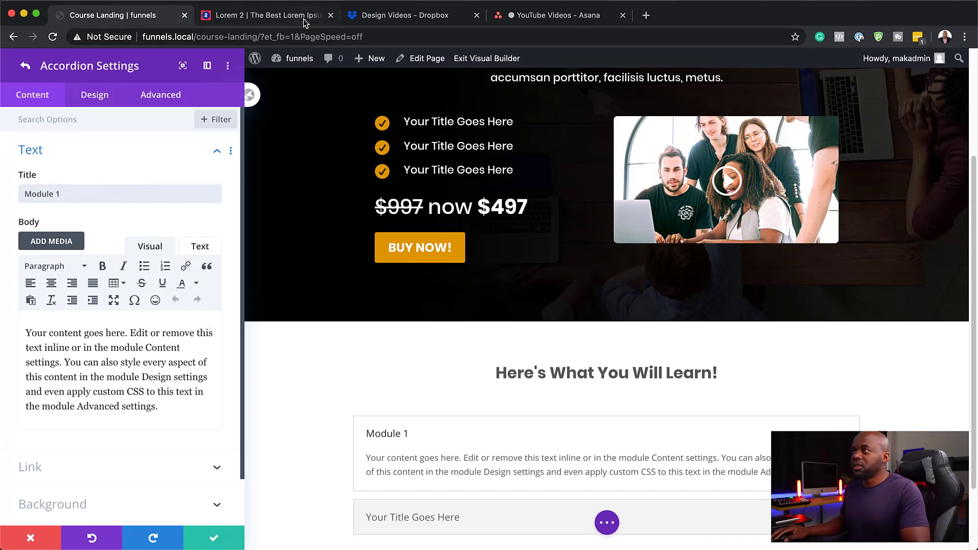
- Copy the first short paragraph, "Lorem ipsum dolor sit amet...", from the Lorem 2 site and replace the Module 1 body text with it
{"action": "left_click", "coordinate": [303, 20]}
{"action": "left_click", "coordinate": [404, 206]}
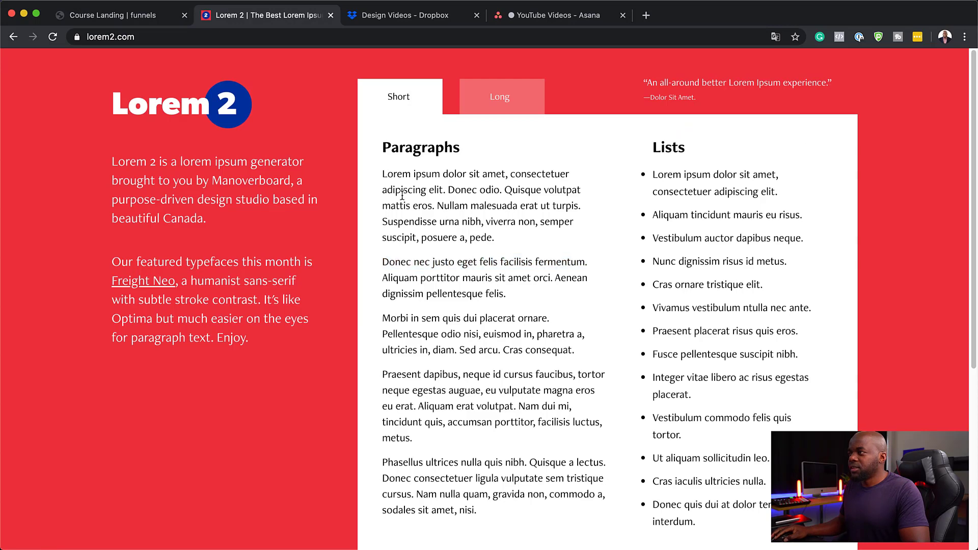
{"action": "left_click", "coordinate": [147, 17]}
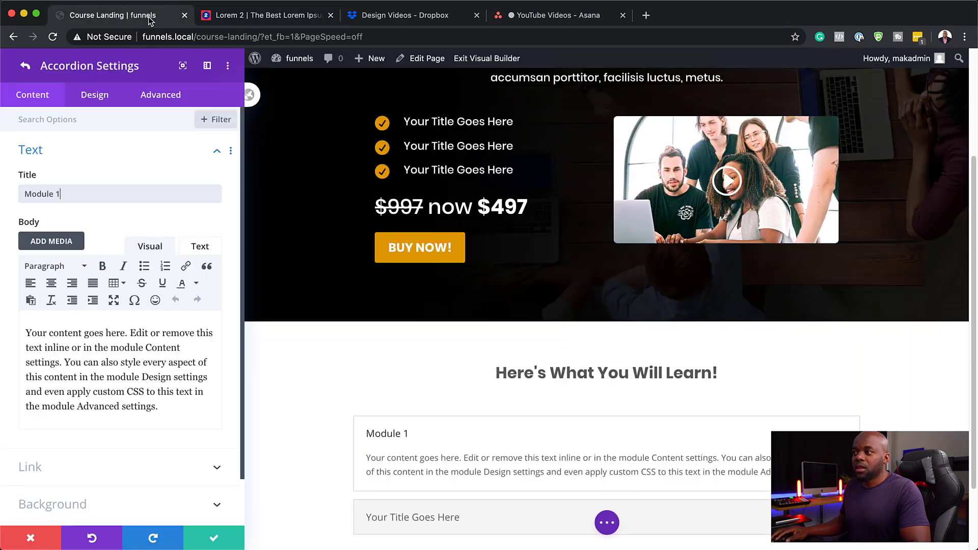
{"action": "left_click_drag", "start_coordinate": [167, 409], "coordinate": [5, 317]}
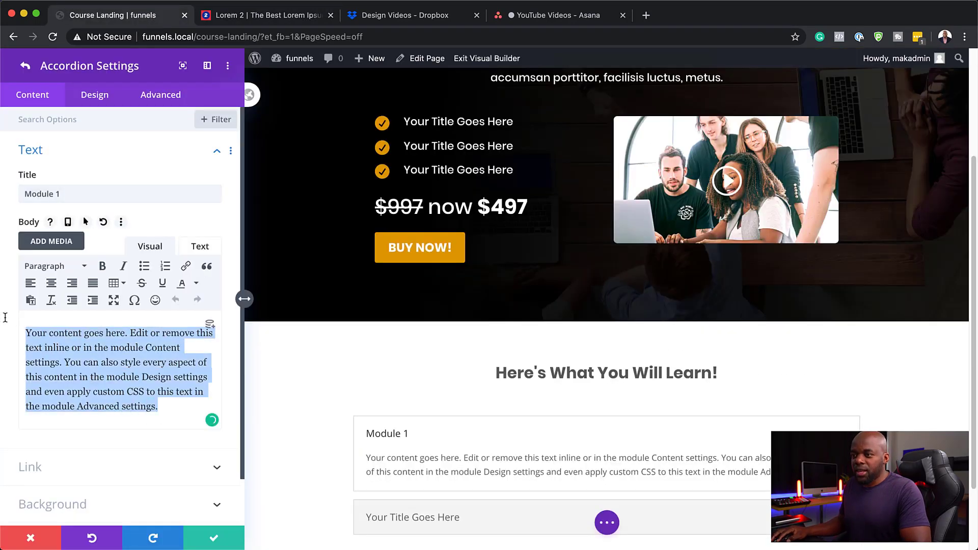
{"action": "type", "text": "Lorem ipsum dolor sit amet, consectetuer adipiscing elit. Donec odio. Quisque volutpat mattis eros. Nullam malesuada erat ut turpis. Suspendisse urna nibh, viverra non, semper suscipit, posuere a, pede."}
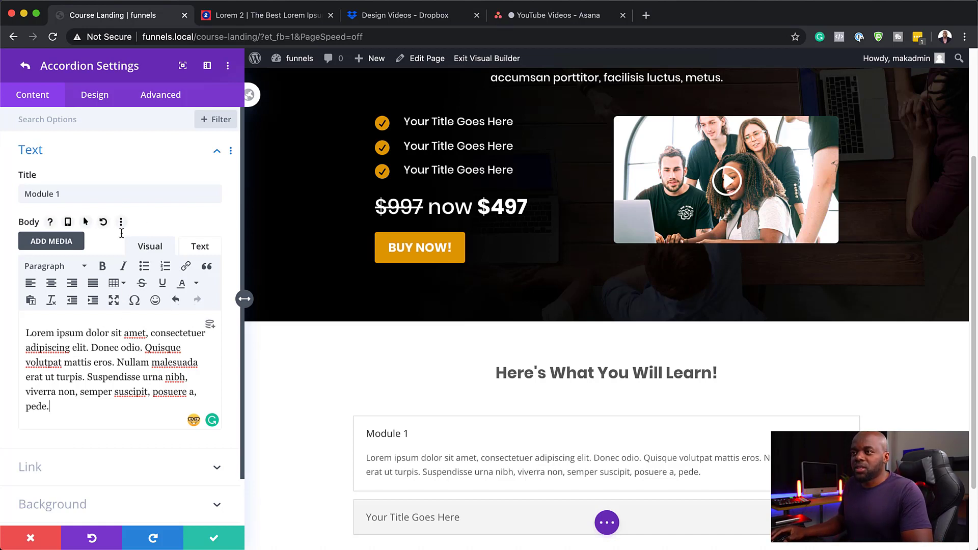
- Style the Module 1 title in Poppins with Bold weight, all-uppercase style and an 18px text size
{"action": "left_click", "coordinate": [96, 95]}
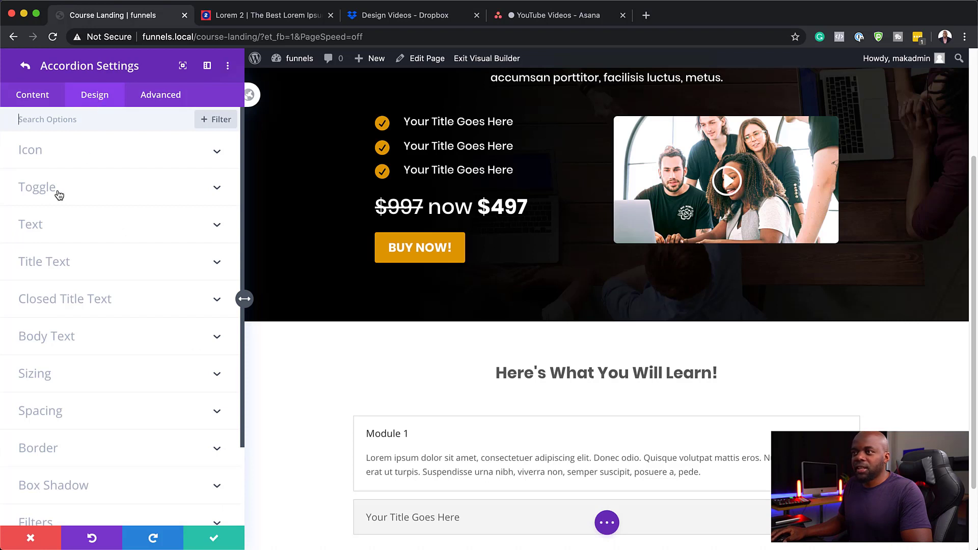
{"action": "left_click", "coordinate": [369, 431]}
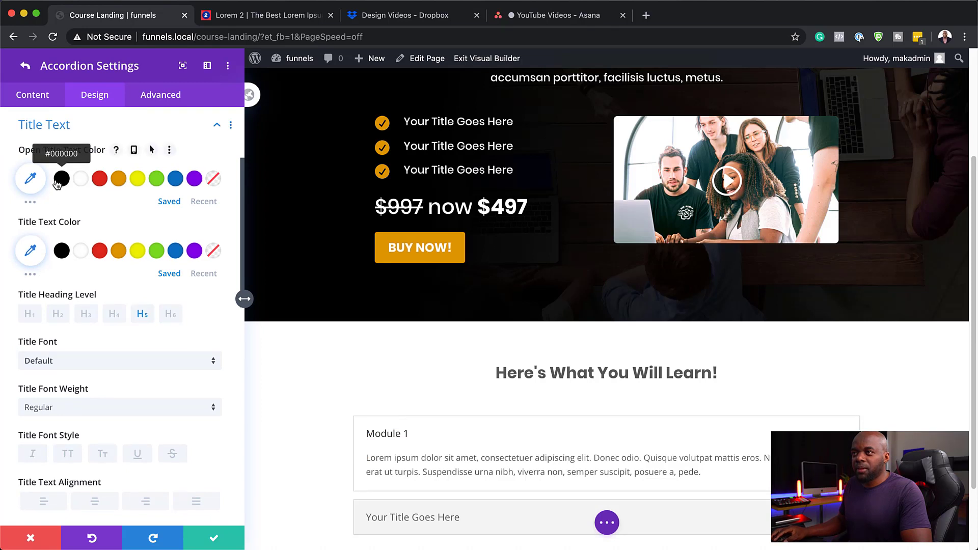
{"action": "left_click", "coordinate": [83, 361]}
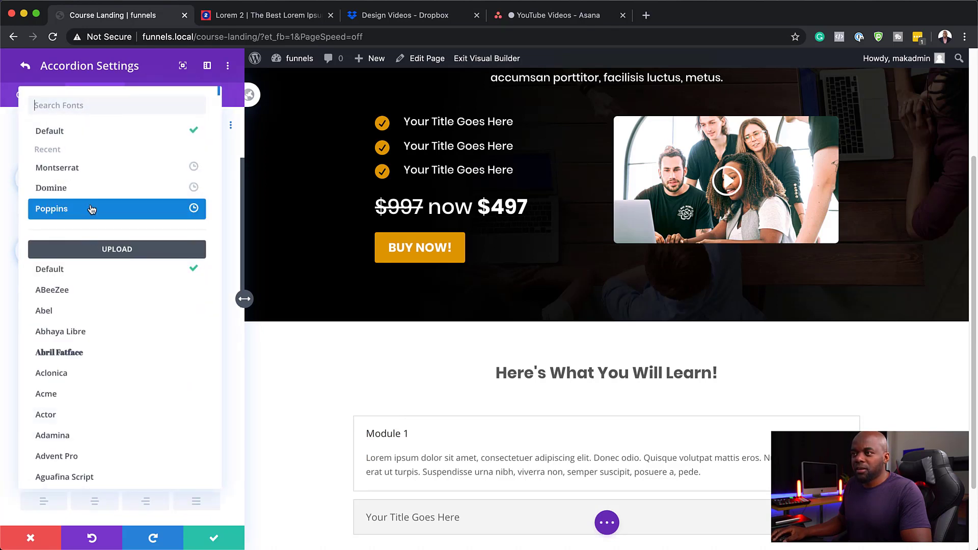
{"action": "left_click", "coordinate": [91, 209]}
{"action": "left_click", "coordinate": [71, 451]}
{"action": "left_click", "coordinate": [76, 409]}
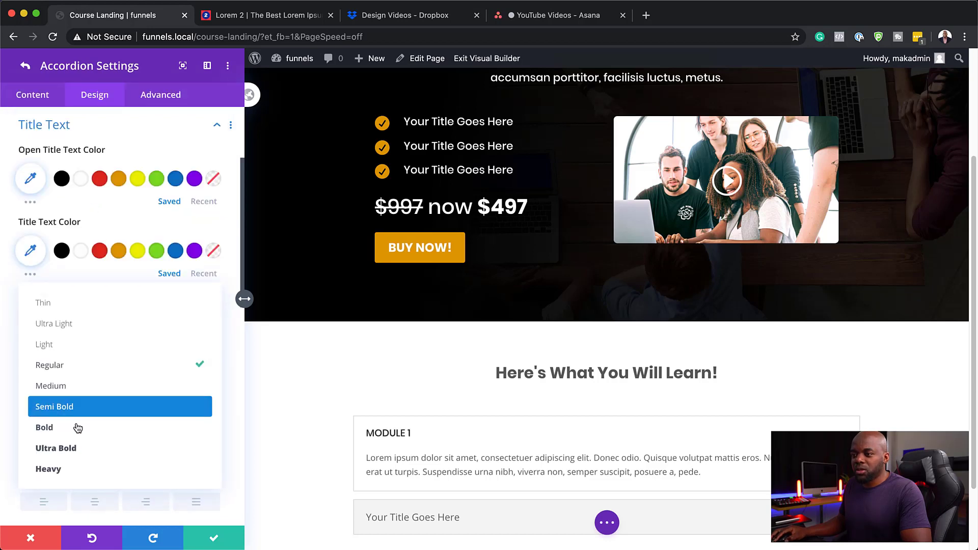
{"action": "left_click", "coordinate": [77, 428]}
{"action": "scroll", "coordinate": [77, 448], "scroll_direction": "down", "scroll_amount": 3}
{"action": "left_click_drag", "start_coordinate": [42, 483], "coordinate": [45, 490]}
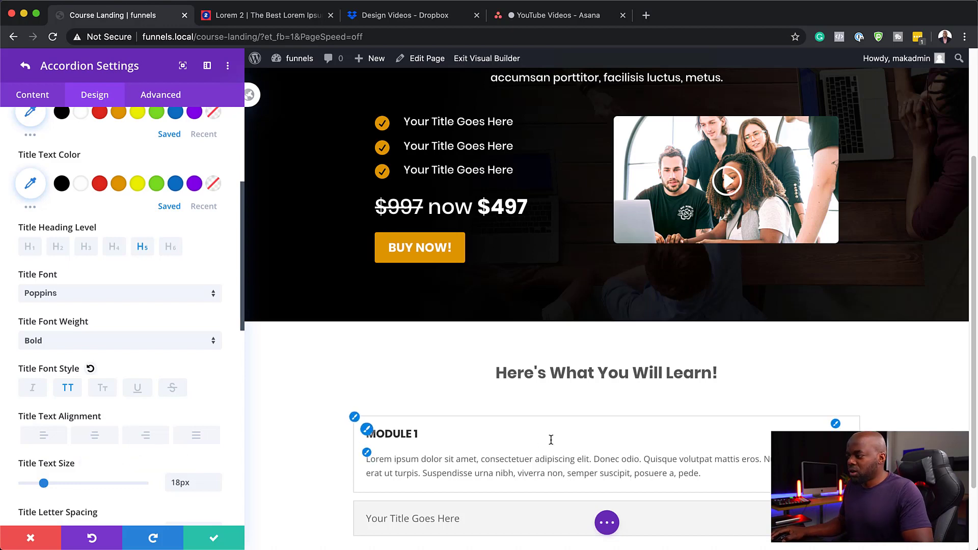
- Set the Module 1 body text to Poppins at 16px with a 1.8em line height
{"action": "scroll", "coordinate": [551, 440], "scroll_direction": "down", "scroll_amount": 3}
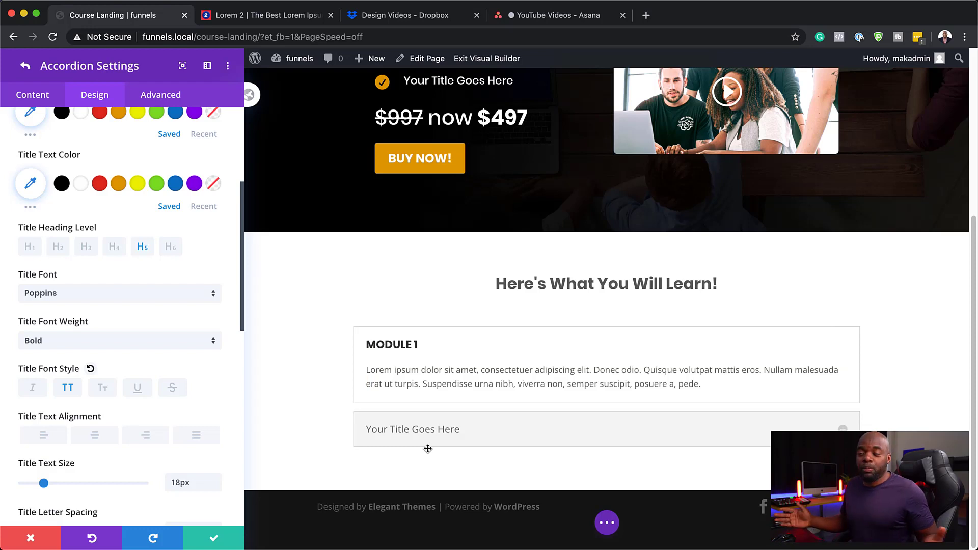
{"action": "left_click", "coordinate": [368, 366]}
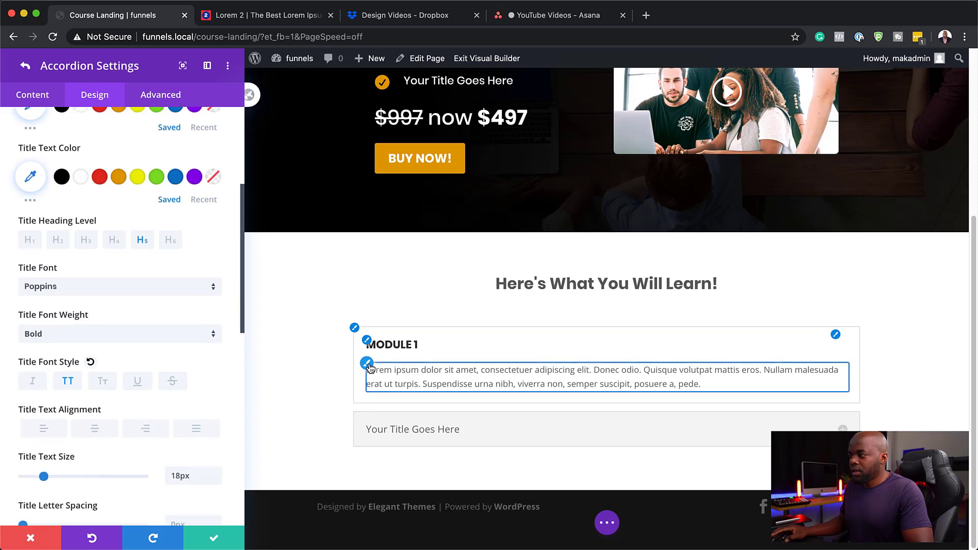
{"action": "left_click", "coordinate": [61, 209]}
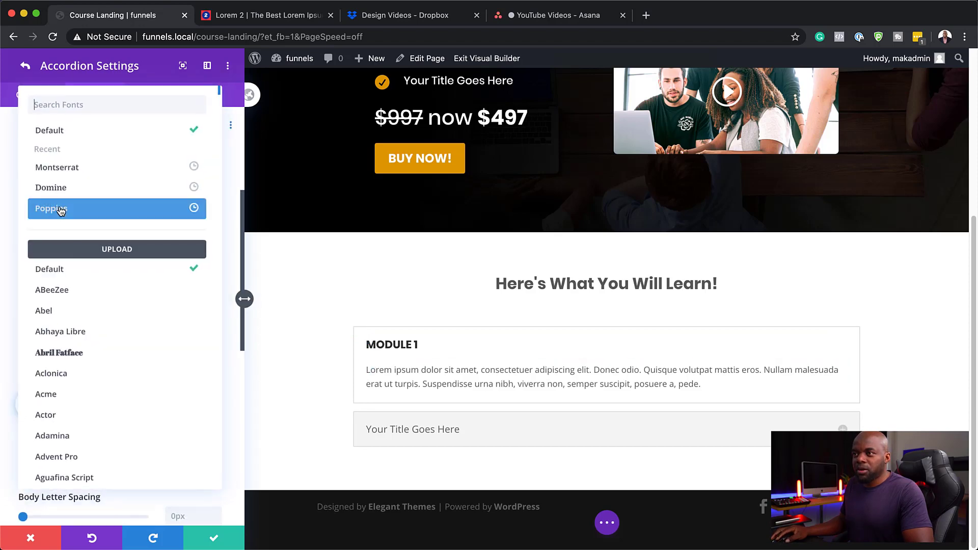
{"action": "left_click", "coordinate": [73, 215]}
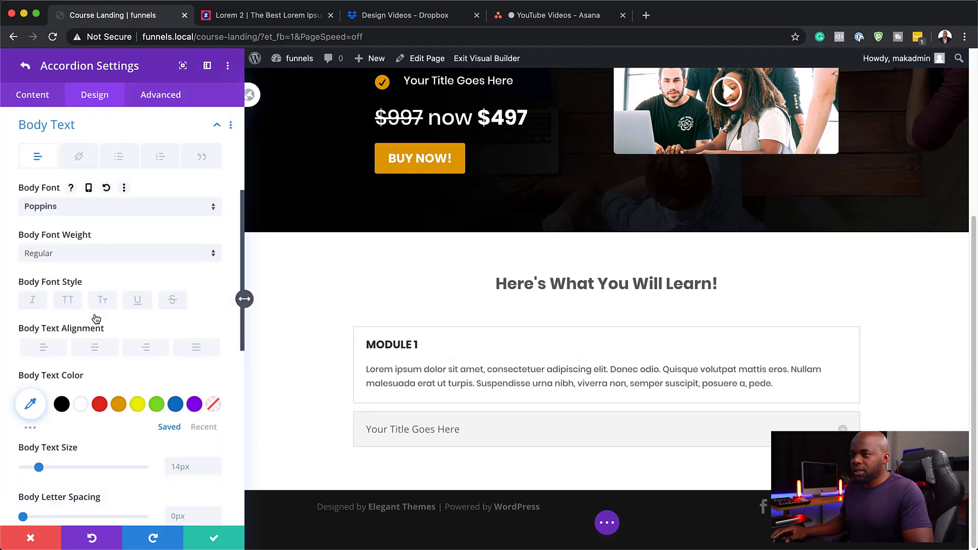
{"action": "left_click", "coordinate": [217, 463]}
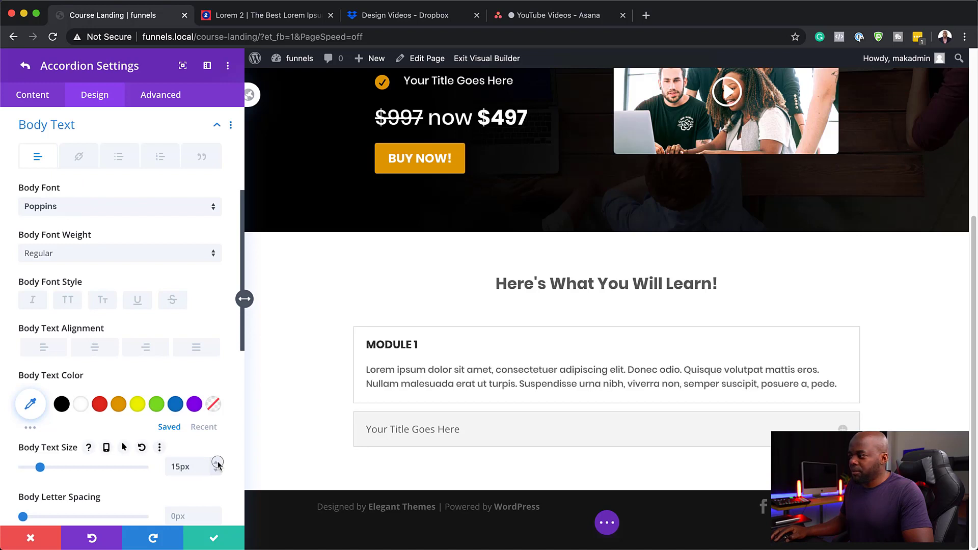
{"action": "left_click", "coordinate": [218, 464]}
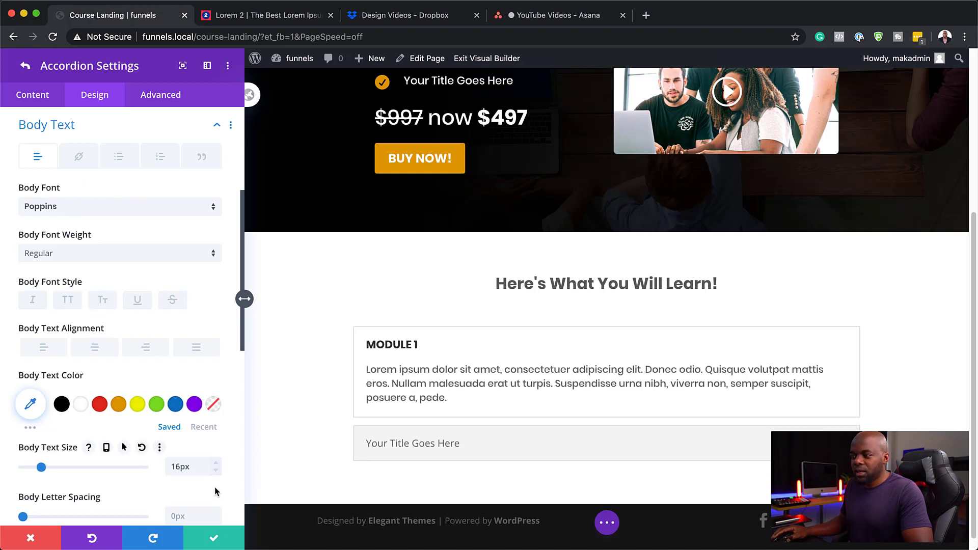
{"action": "scroll", "coordinate": [217, 490], "scroll_direction": "down", "scroll_amount": 4}
{"action": "left_click", "coordinate": [218, 453]}
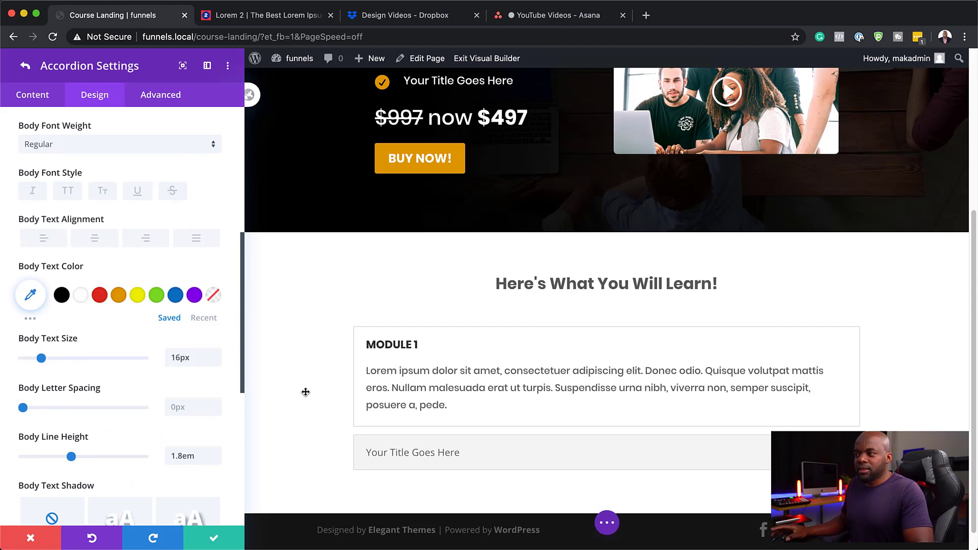
- Give the Module 1 accordion item a 2px border and 6px rounded corners
{"action": "left_click", "coordinate": [355, 328]}
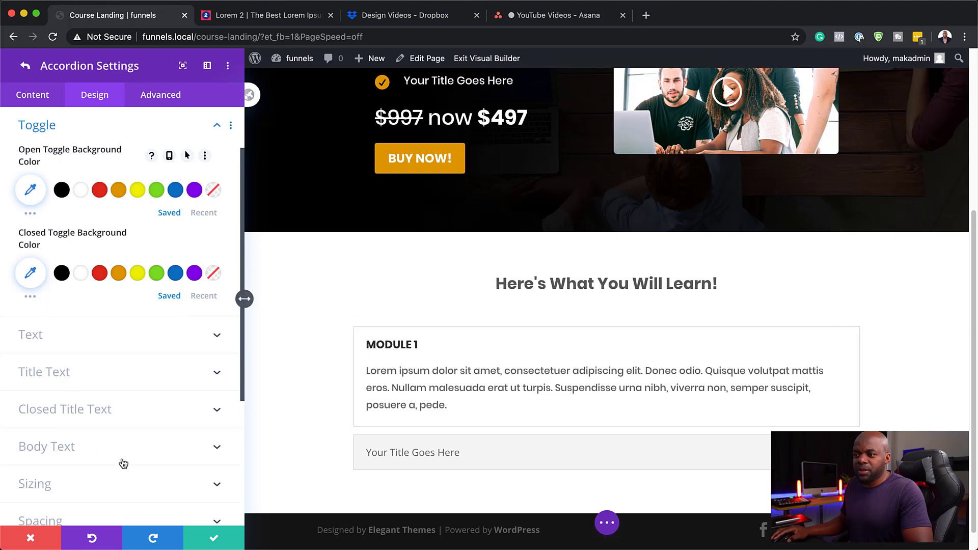
{"action": "scroll", "coordinate": [102, 445], "scroll_direction": "down", "scroll_amount": 5}
{"action": "left_click", "coordinate": [54, 413]}
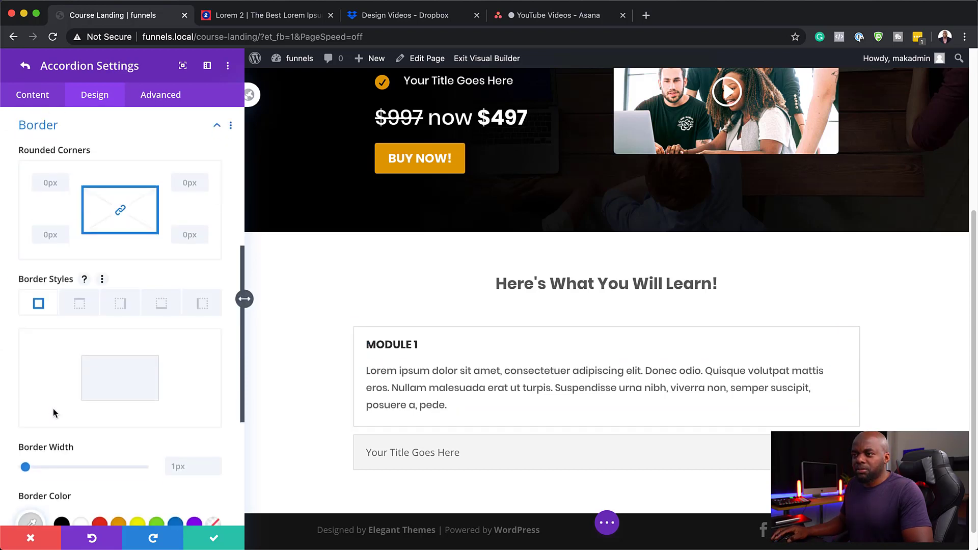
{"action": "scroll", "coordinate": [97, 442], "scroll_direction": "down", "scroll_amount": 3}
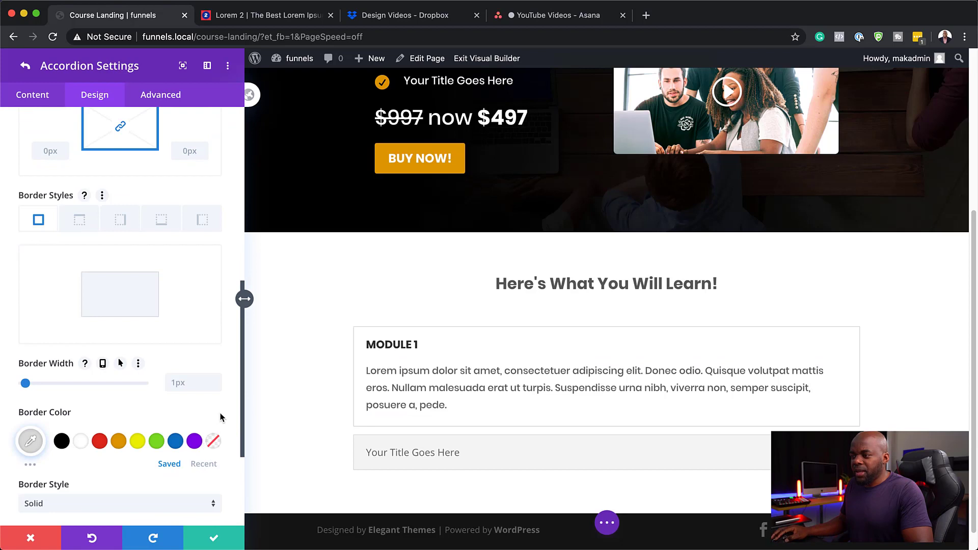
{"action": "left_click", "coordinate": [215, 380]}
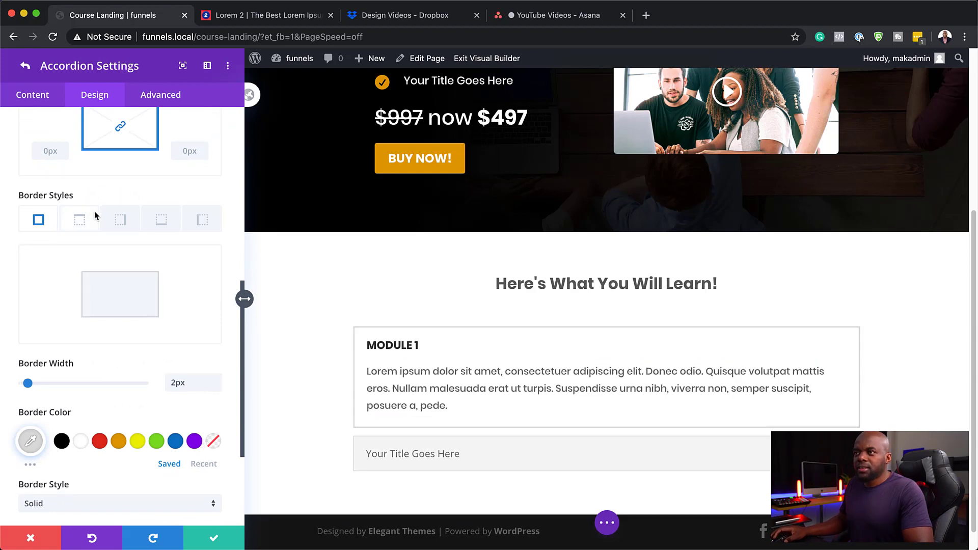
{"action": "scroll", "coordinate": [96, 219], "scroll_direction": "up", "scroll_amount": 2}
{"action": "left_click", "coordinate": [50, 167]}
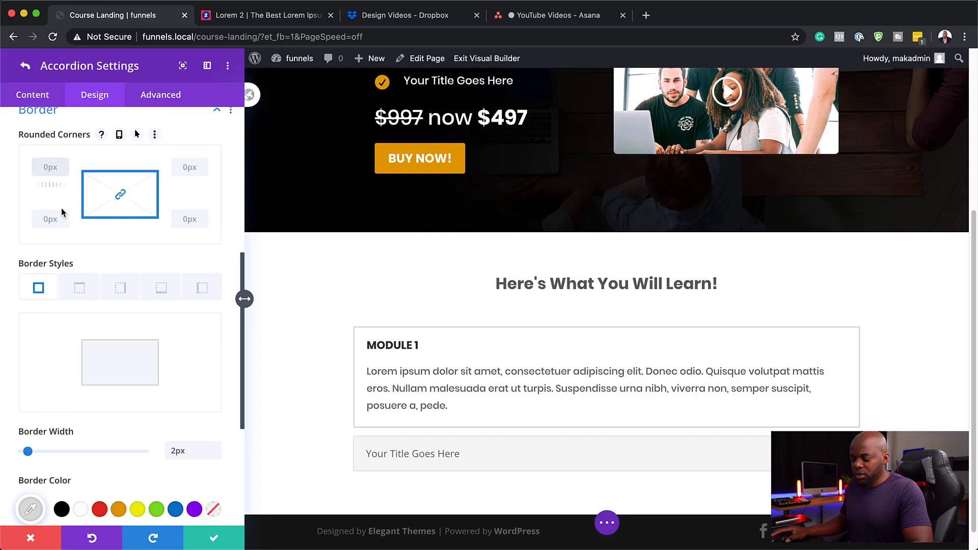
{"action": "type", "text": "6"}
{"action": "type", "text": "px"}
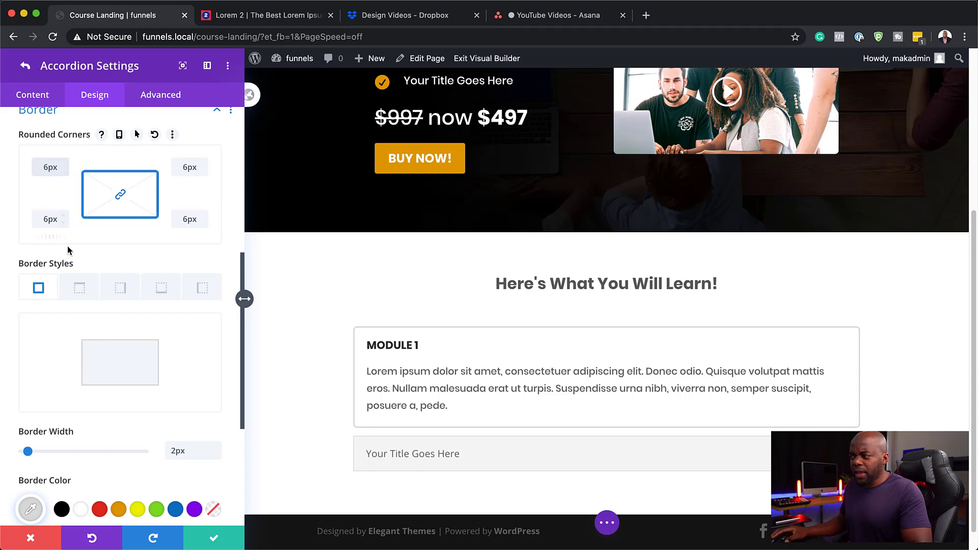
{"action": "scroll", "coordinate": [151, 404], "scroll_direction": "down", "scroll_amount": 2}
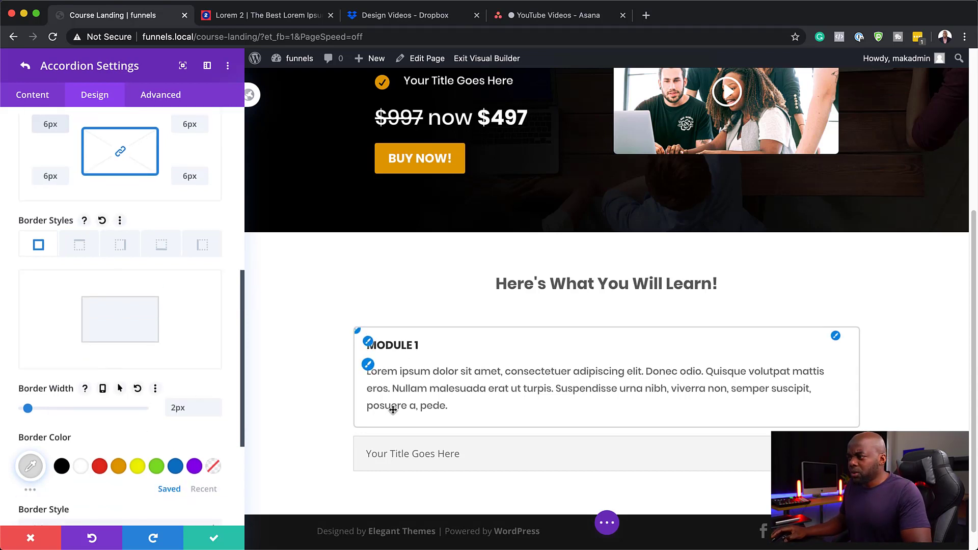
- Set the Module 1 item's padding to 30px on all sides, linking top with bottom and left with right
{"action": "left_click", "coordinate": [368, 343]}
{"action": "scroll", "coordinate": [141, 376], "scroll_direction": "down", "scroll_amount": 10}
{"action": "scroll", "coordinate": [143, 377], "scroll_direction": "down", "scroll_amount": 1}
{"action": "left_click", "coordinate": [56, 447]}
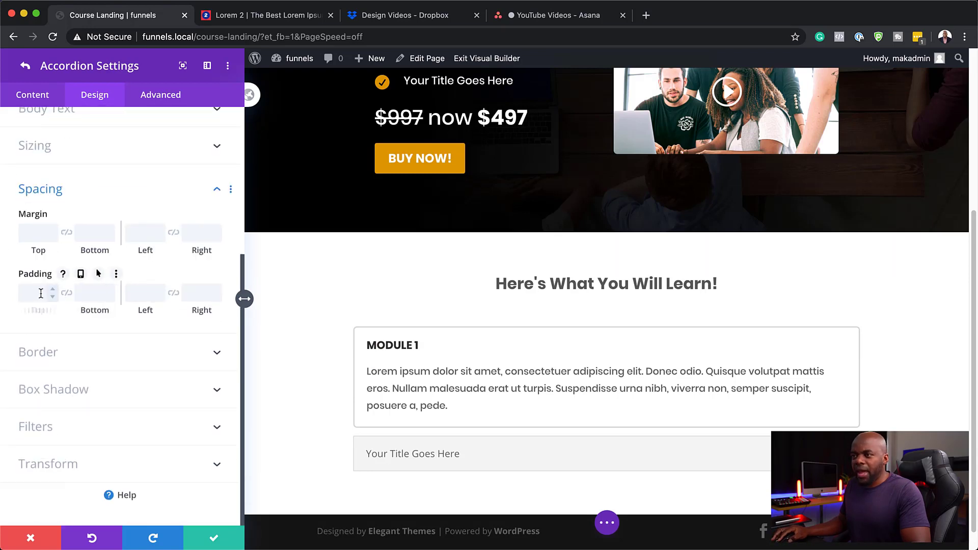
{"action": "left_click_drag", "start_coordinate": [37, 313], "coordinate": [54, 312]}
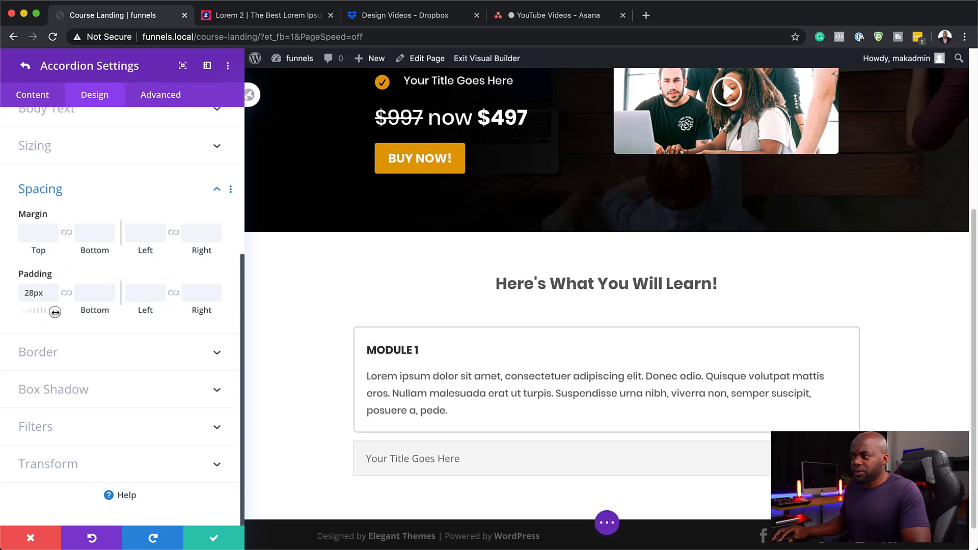
{"action": "left_click", "coordinate": [66, 294]}
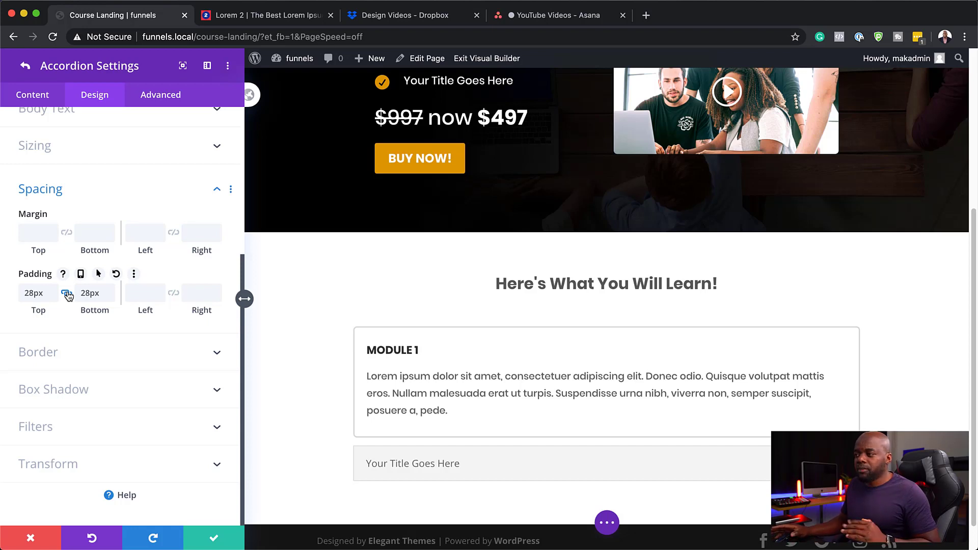
{"action": "left_click", "coordinate": [146, 294]}
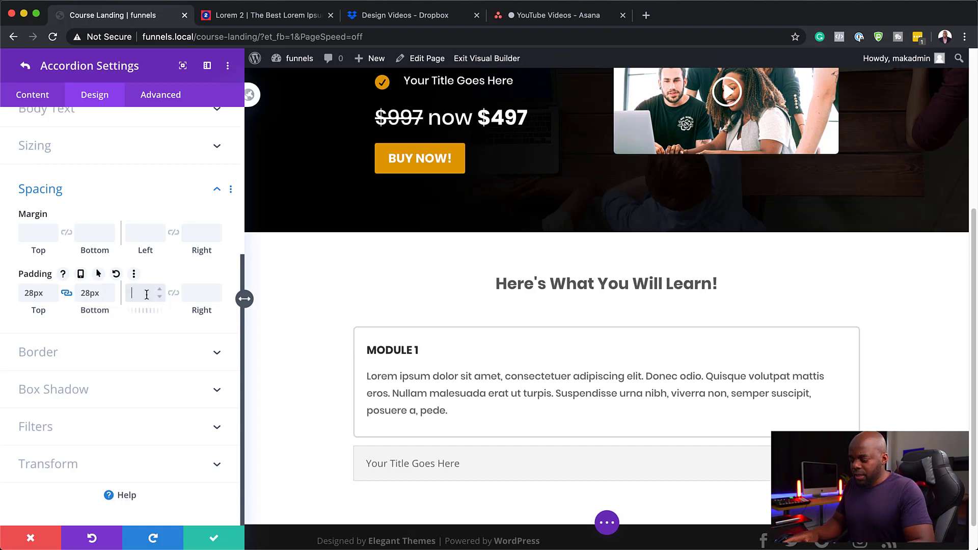
{"action": "type", "text": "10"}
{"action": "left_click", "coordinate": [174, 293]}
{"action": "left_click_drag", "start_coordinate": [146, 310], "coordinate": [157, 310]}
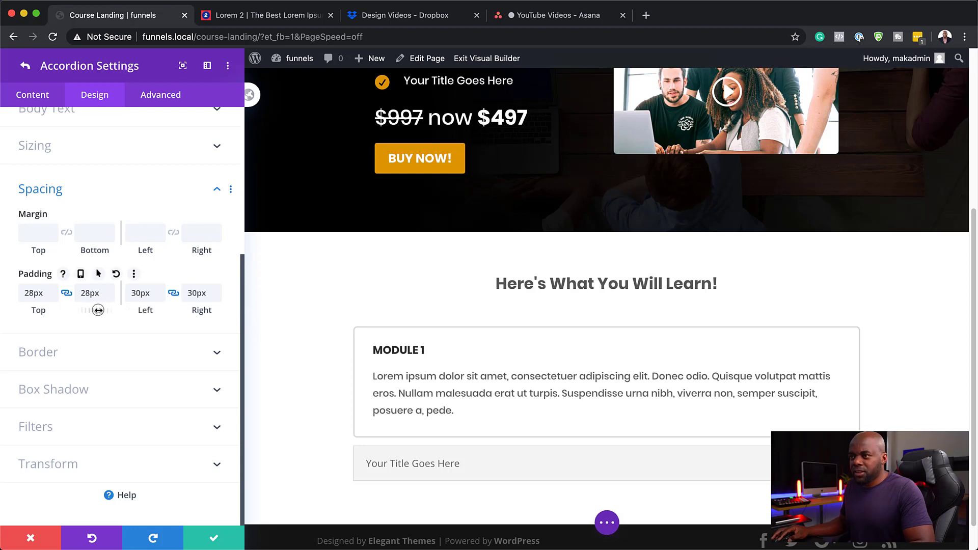
{"action": "left_click_drag", "start_coordinate": [98, 309], "coordinate": [100, 309]}
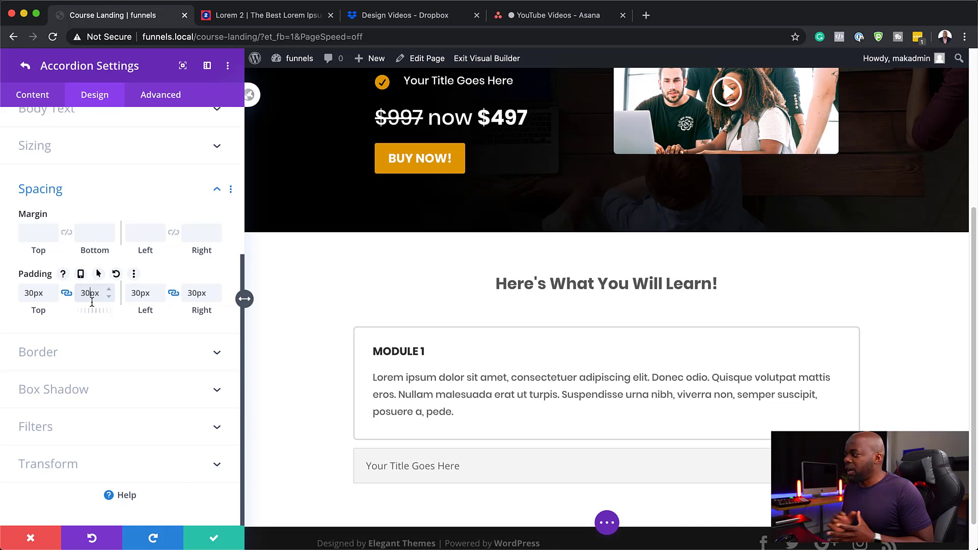
{"action": "left_click", "coordinate": [92, 301]}
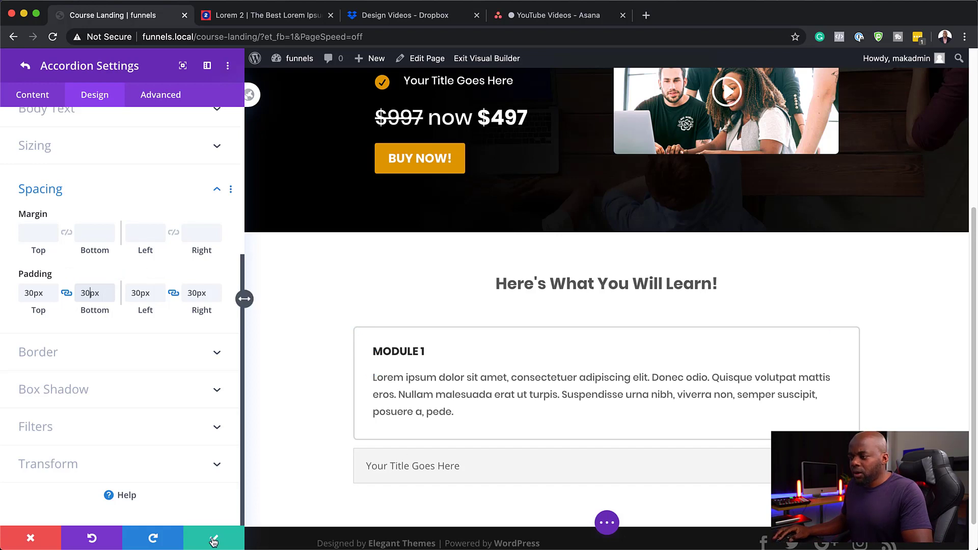
- Return to the accordion's item list and delete the "Your Title Goes Here" item
{"action": "left_click", "coordinate": [31, 95]}
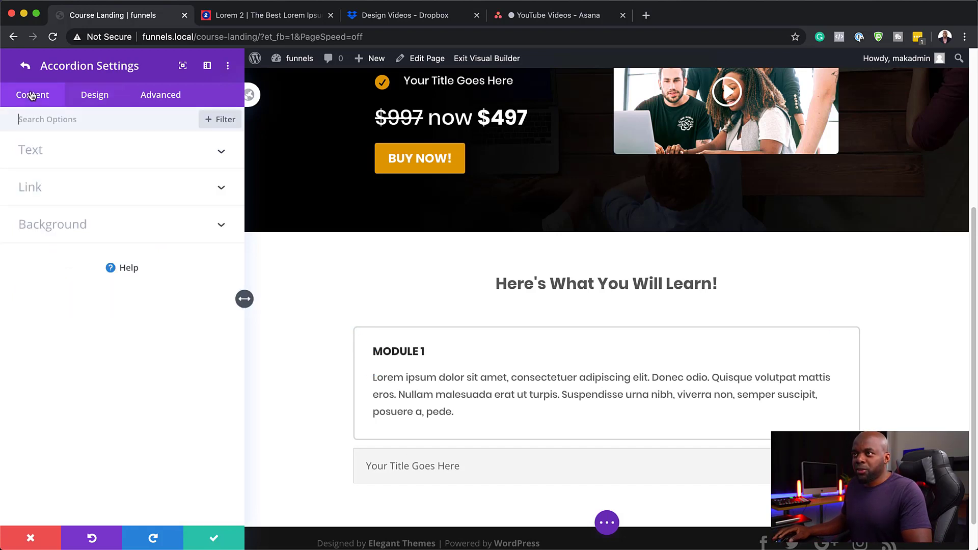
{"action": "left_click", "coordinate": [25, 68]}
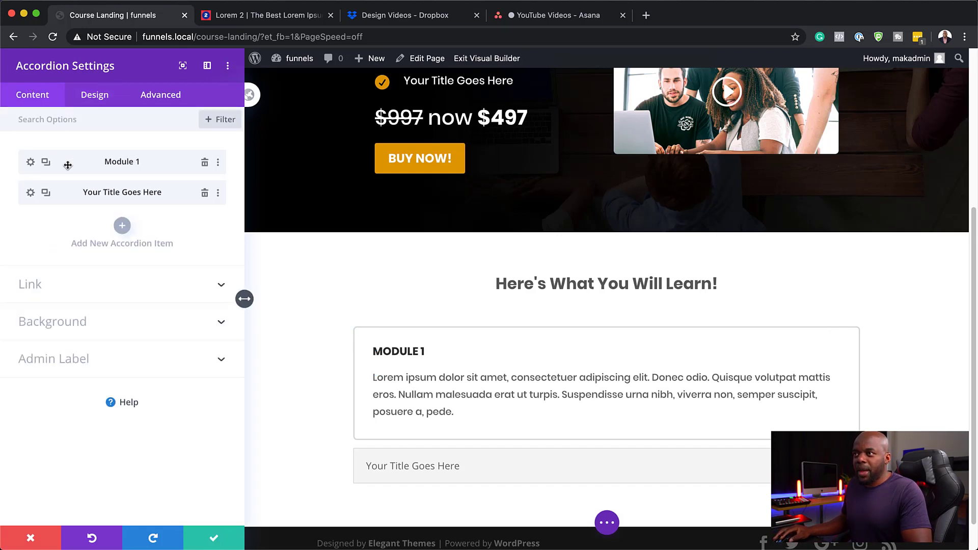
{"action": "left_click", "coordinate": [204, 194]}
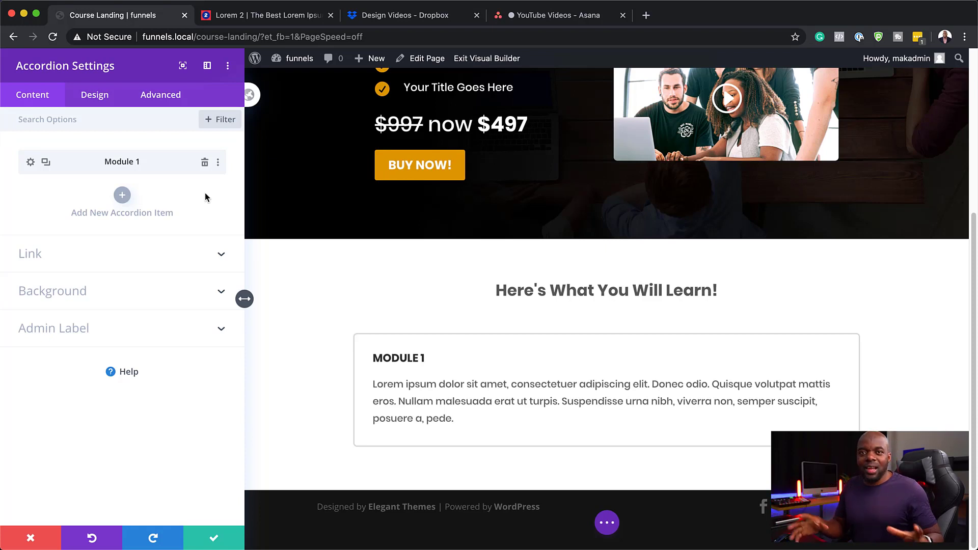
- Duplicate the styled Module 1 item until the accordion has six items
{"action": "left_click", "coordinate": [46, 163]}
{"action": "left_click", "coordinate": [46, 193]}
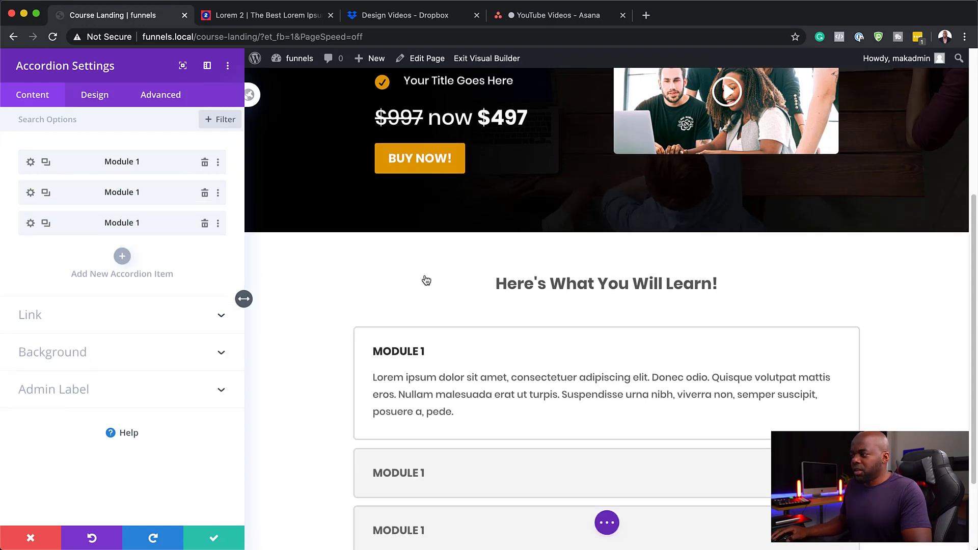
{"action": "scroll", "coordinate": [353, 251], "scroll_direction": "down", "scroll_amount": 3}
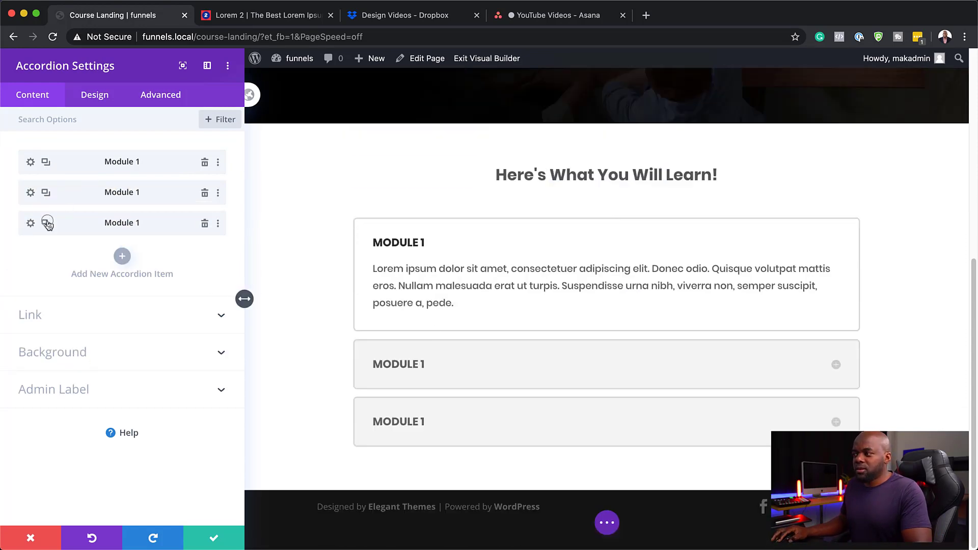
{"action": "left_click", "coordinate": [47, 224]}
{"action": "left_click", "coordinate": [46, 223]}
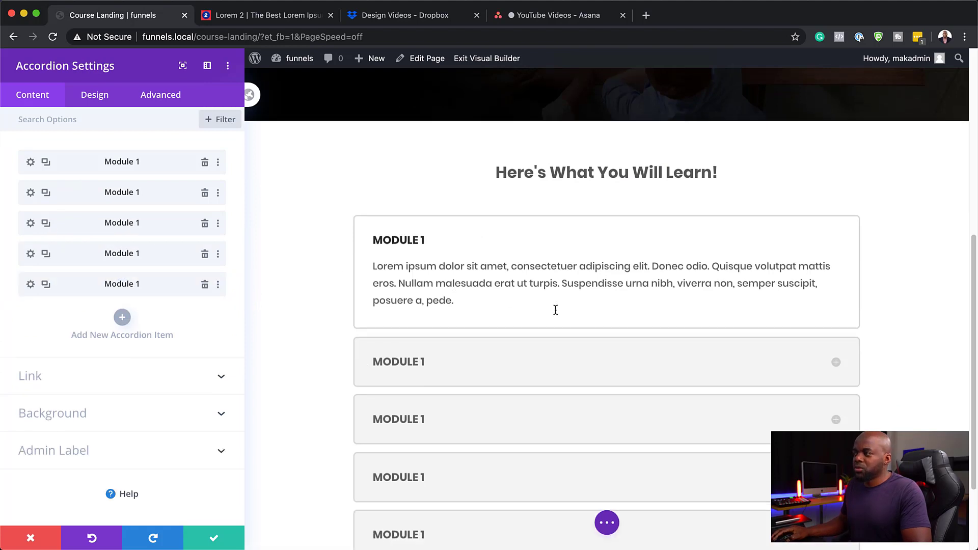
{"action": "scroll", "coordinate": [559, 310], "scroll_direction": "down", "scroll_amount": 2}
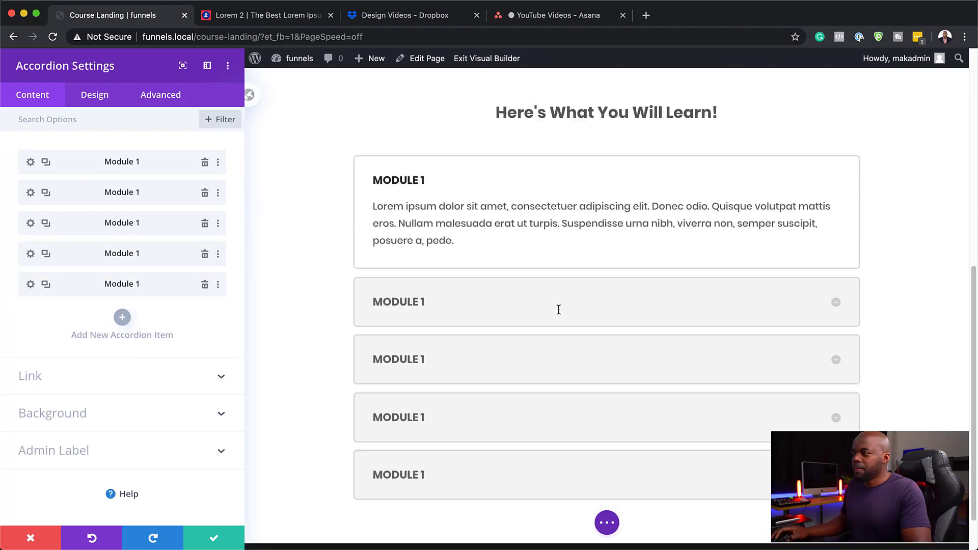
{"action": "left_click", "coordinate": [46, 285]}
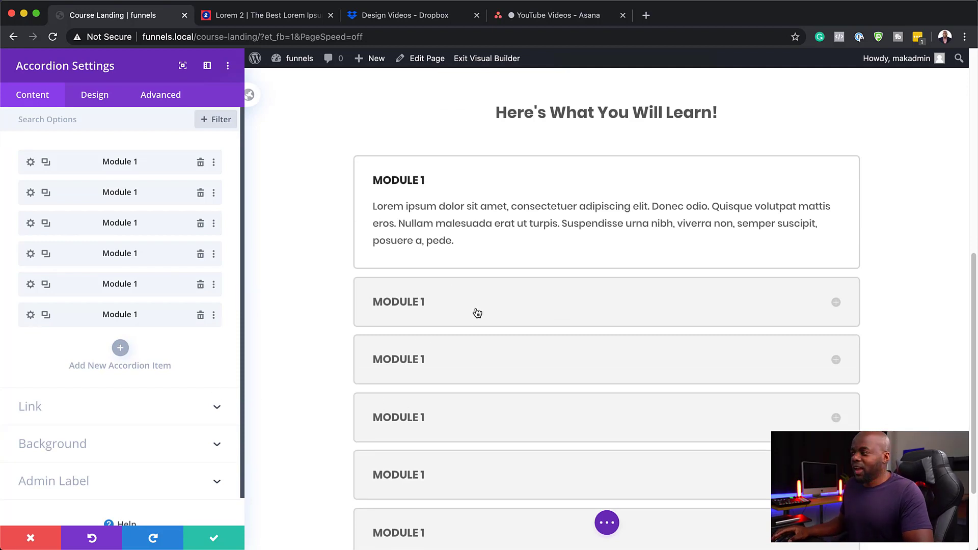
- Retitle the second accordion item Module 2 and the third accordion item Module 3
{"action": "left_click", "coordinate": [31, 193]}
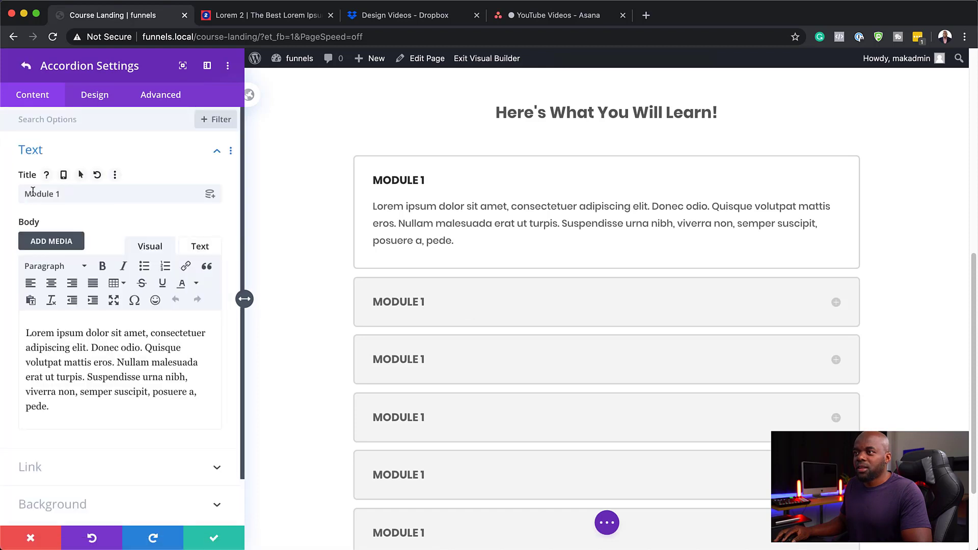
{"action": "double_click", "coordinate": [59, 193]}
{"action": "type", "text": "2"}
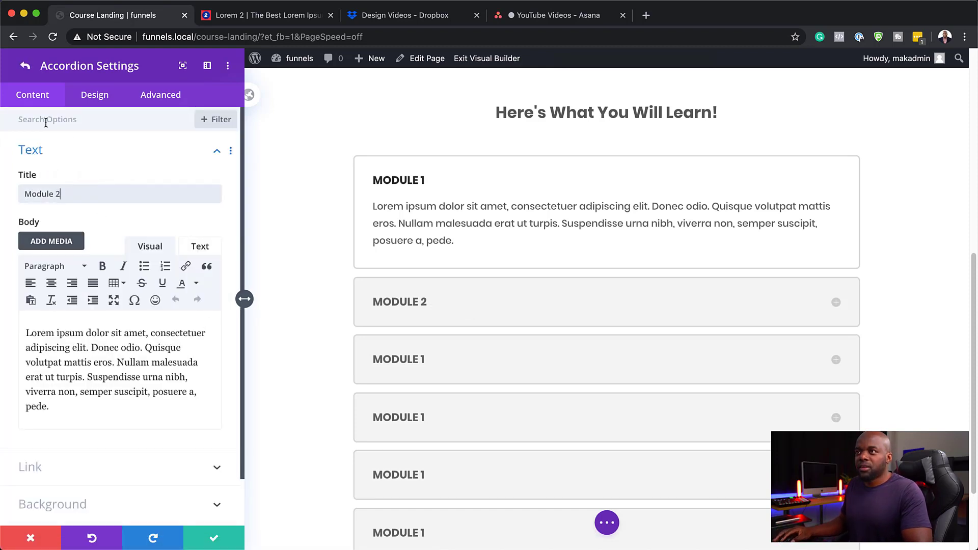
{"action": "left_click", "coordinate": [26, 65]}
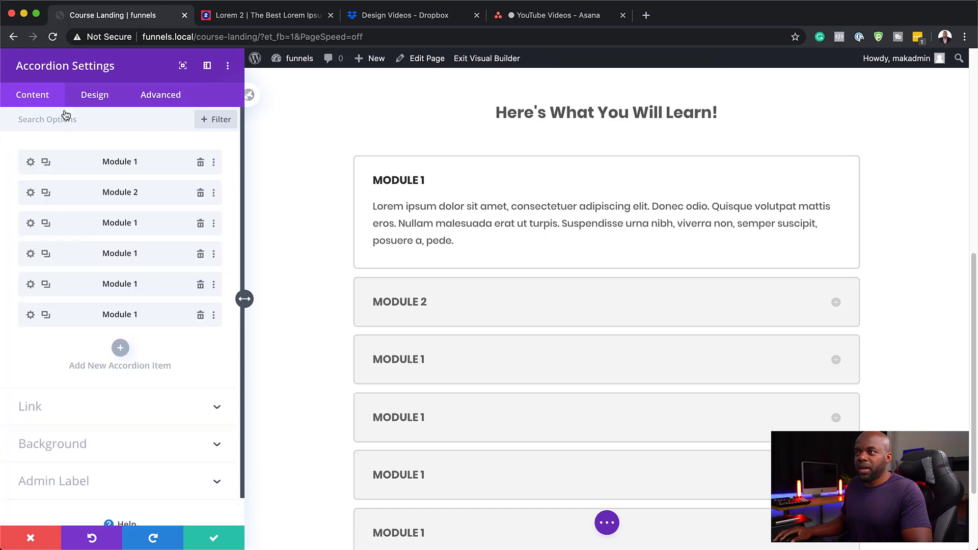
{"action": "left_click", "coordinate": [30, 224]}
{"action": "double_click", "coordinate": [59, 194]}
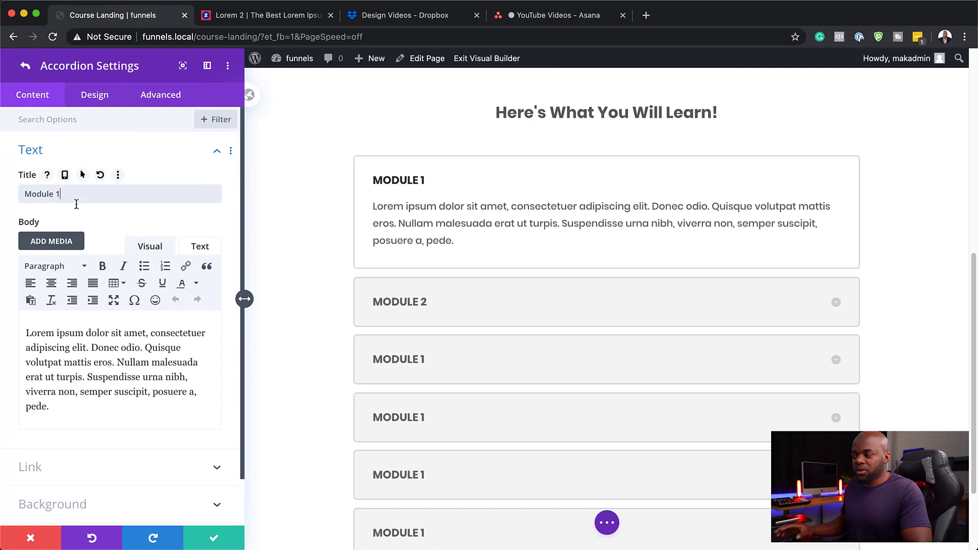
{"action": "type", "text": "3"}
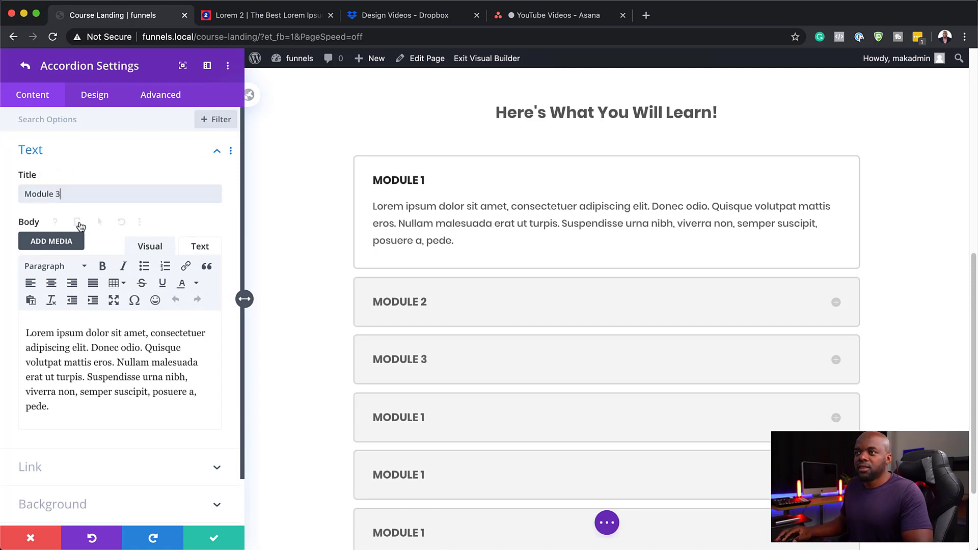
{"action": "left_click", "coordinate": [24, 65]}
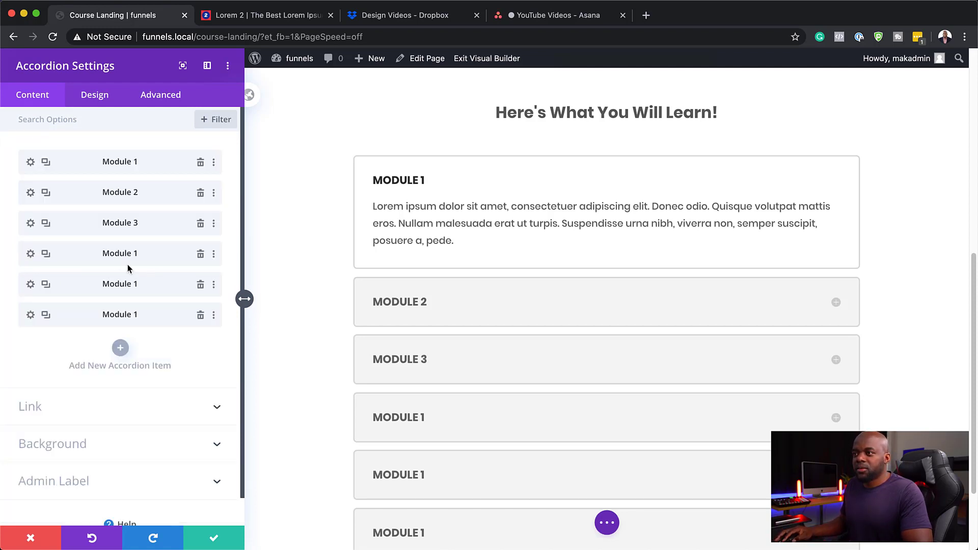
- Retitle the fourth accordion item Module 4 and the fifth accordion item Module 5
{"action": "left_click", "coordinate": [31, 255]}
{"action": "left_click", "coordinate": [70, 194]}
{"action": "key", "text": "BackSpace"}
{"action": "type", "text": "4"}
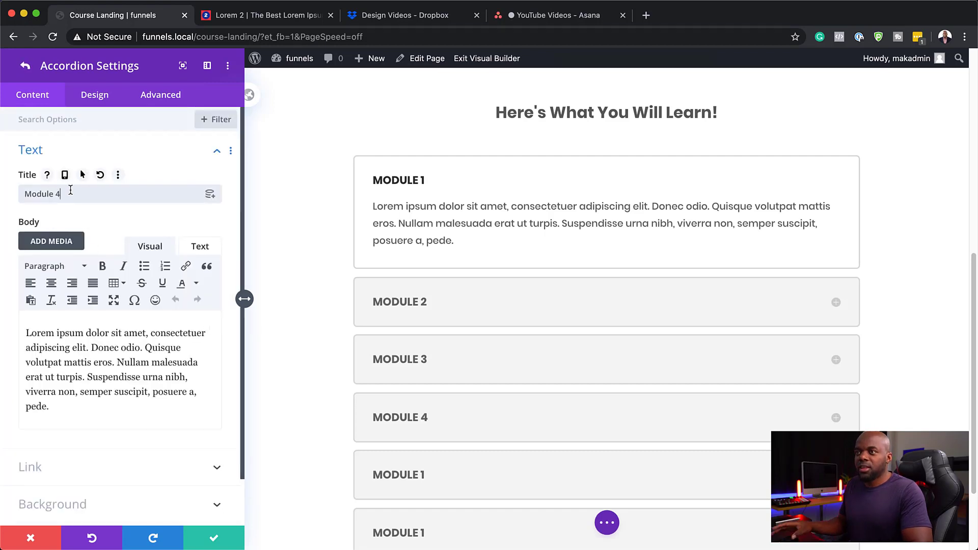
{"action": "left_click", "coordinate": [27, 66]}
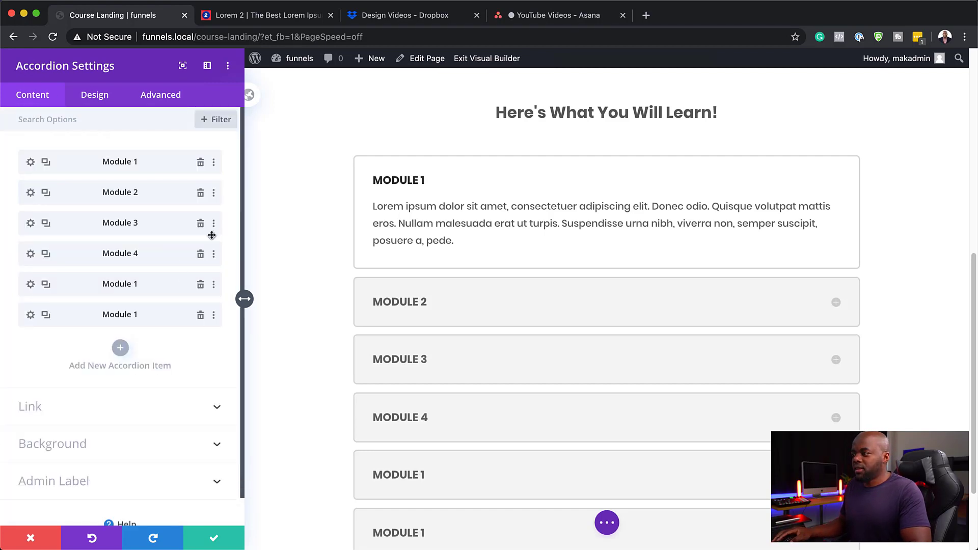
{"action": "left_click", "coordinate": [31, 284]}
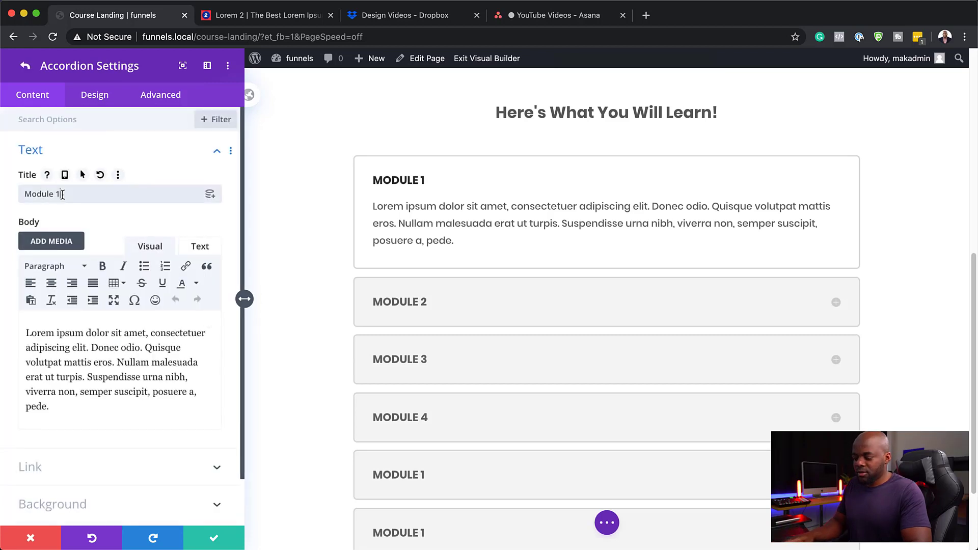
{"action": "left_click", "coordinate": [25, 65]}
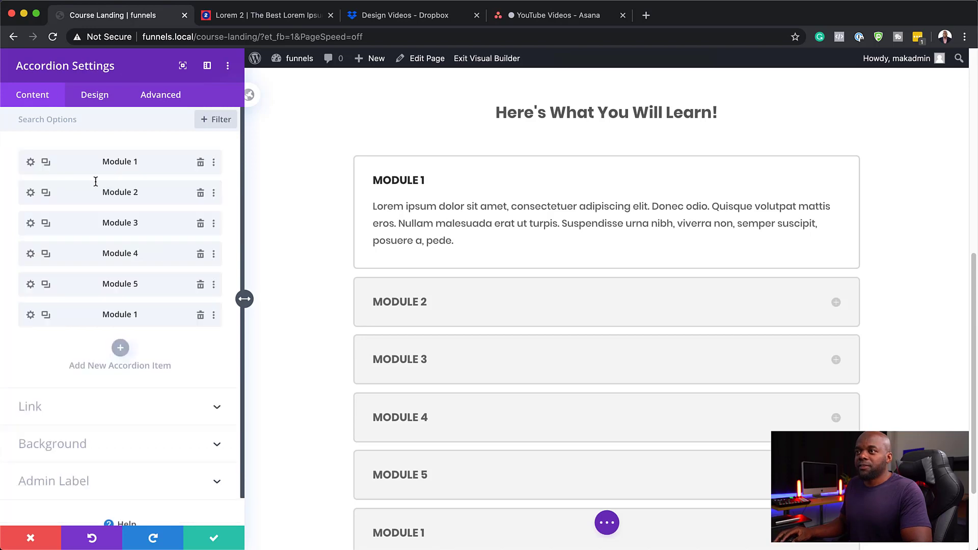
- Retitle the last accordion item BONUS and save the accordion's settings
{"action": "left_click", "coordinate": [30, 314]}
{"action": "triple_click", "coordinate": [61, 193]}
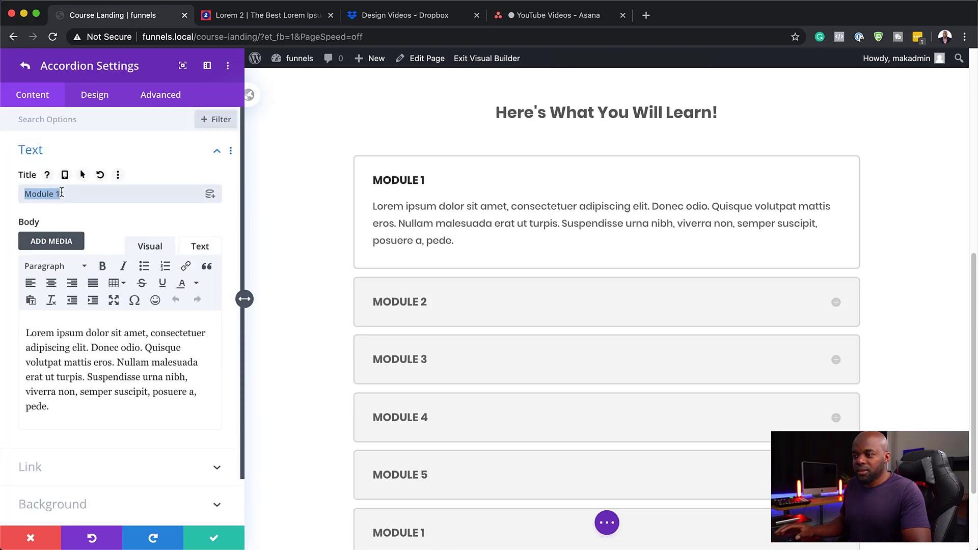
{"action": "type", "text": "BONUS"}
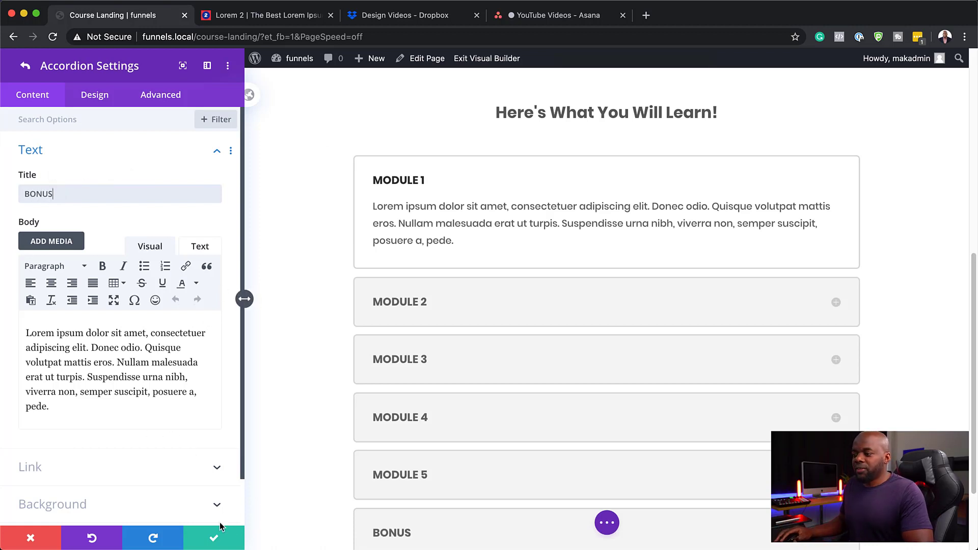
{"action": "left_click", "coordinate": [26, 67]}
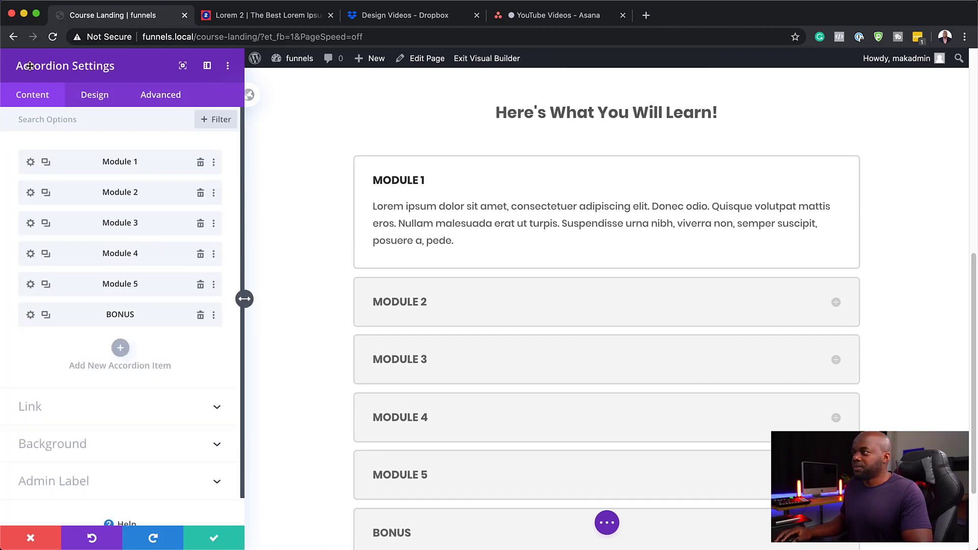
{"action": "scroll", "coordinate": [659, 353], "scroll_direction": "down", "scroll_amount": 5}
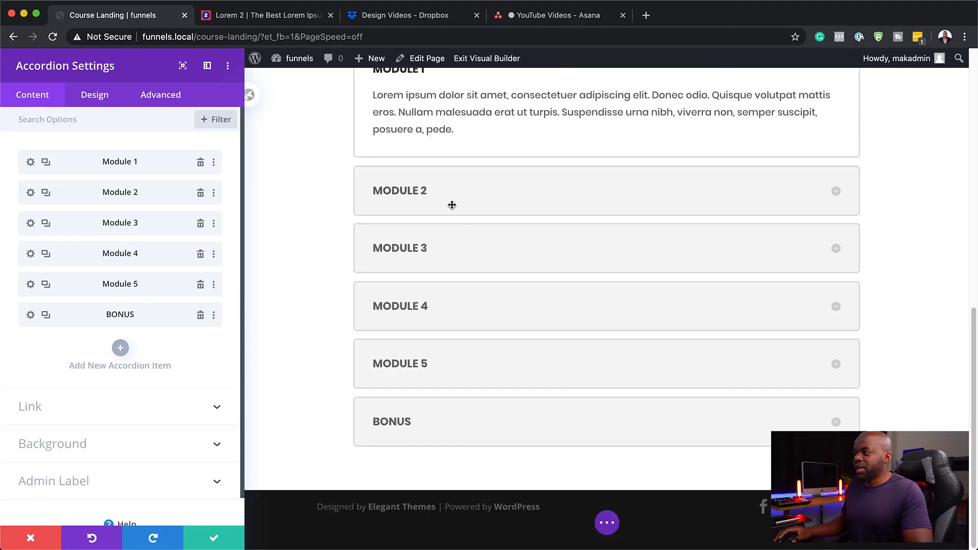
{"action": "scroll", "coordinate": [443, 221], "scroll_direction": "up", "scroll_amount": 2}
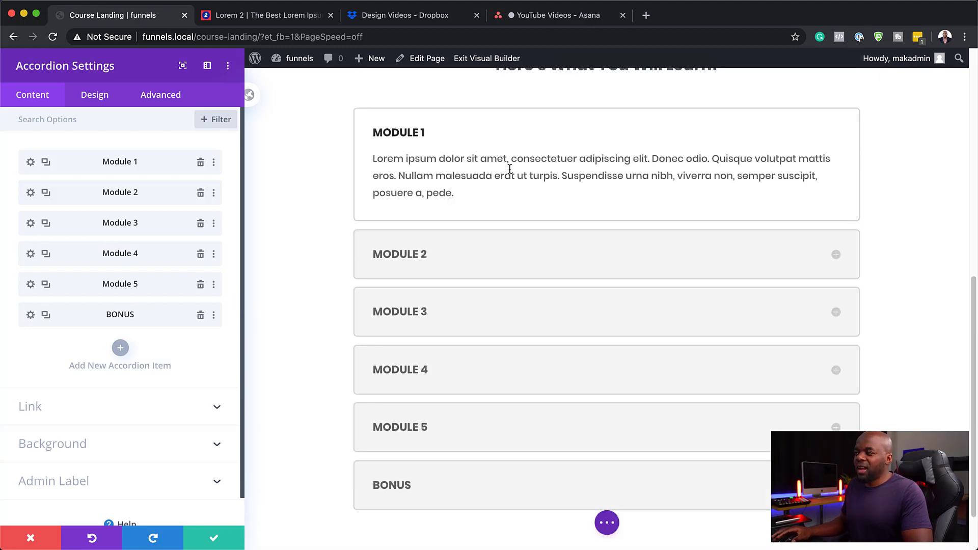
{"action": "left_click", "coordinate": [205, 540]}
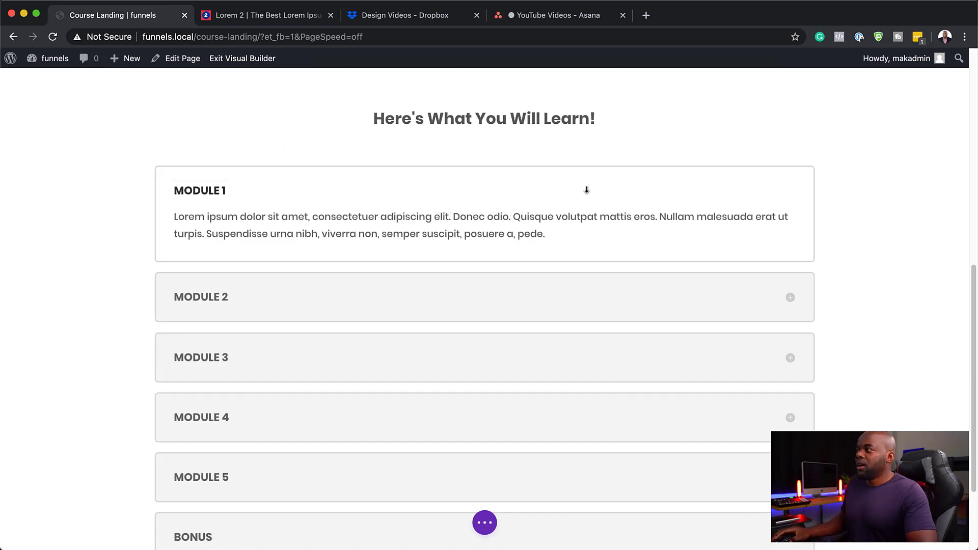
{"action": "scroll", "coordinate": [619, 381], "scroll_direction": "up", "scroll_amount": 5}
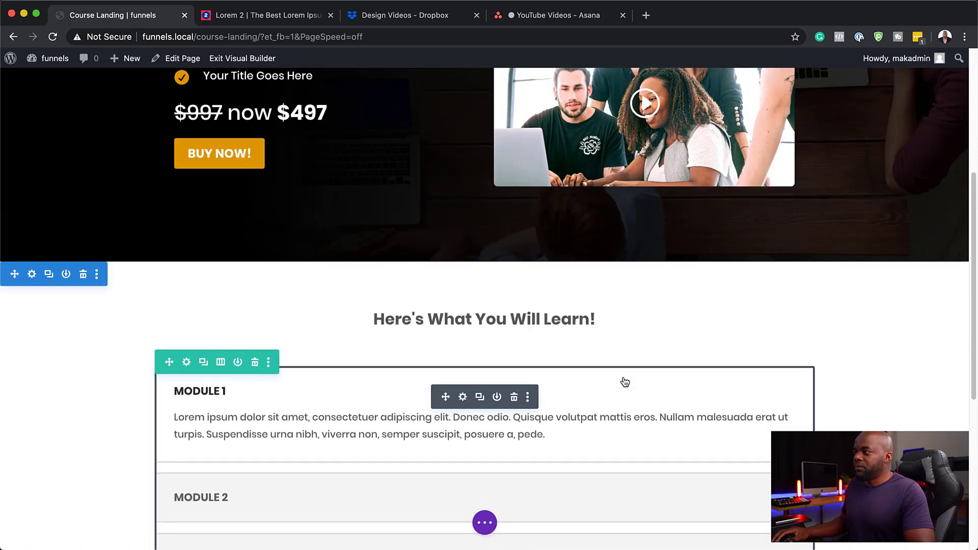
{"action": "scroll", "coordinate": [625, 382], "scroll_direction": "down", "scroll_amount": 3}
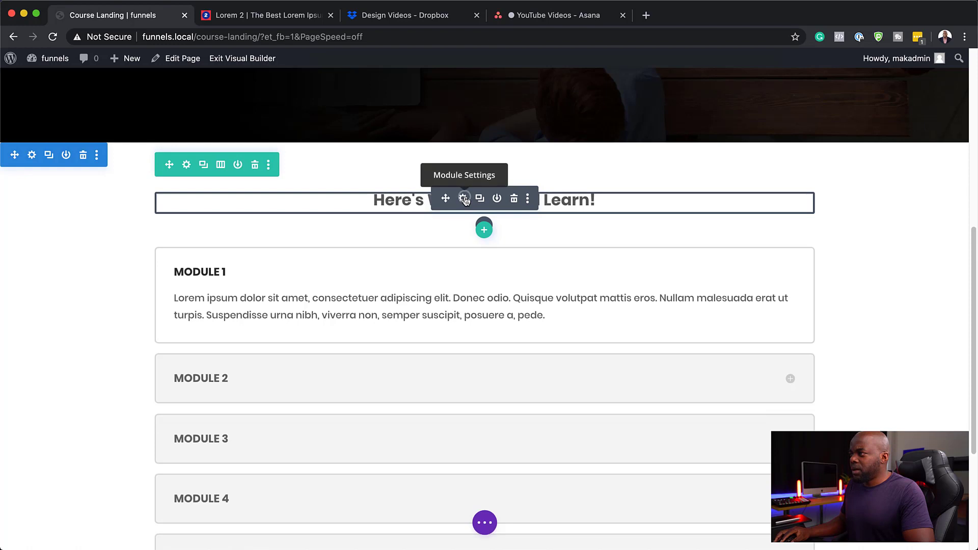
{"action": "left_click", "coordinate": [464, 198]}
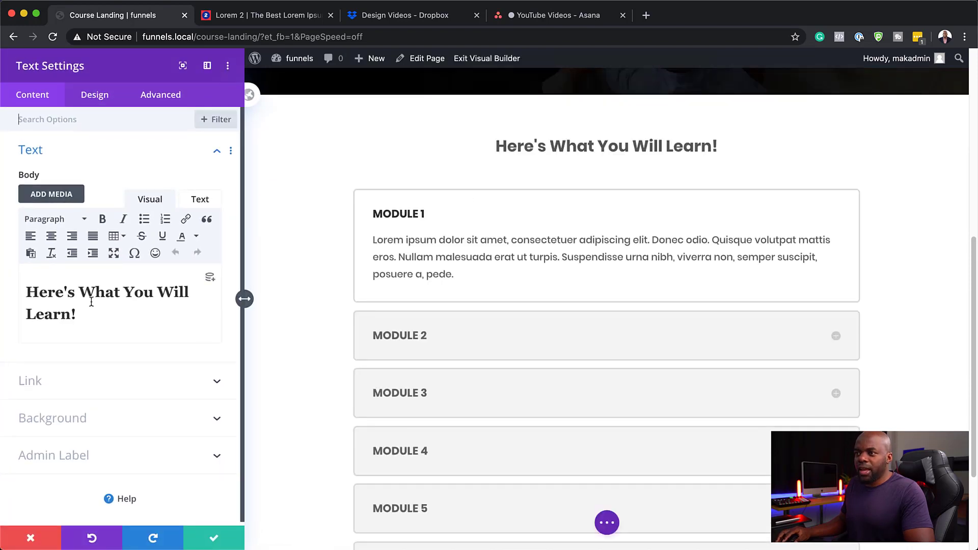
{"action": "left_click", "coordinate": [20, 538]}
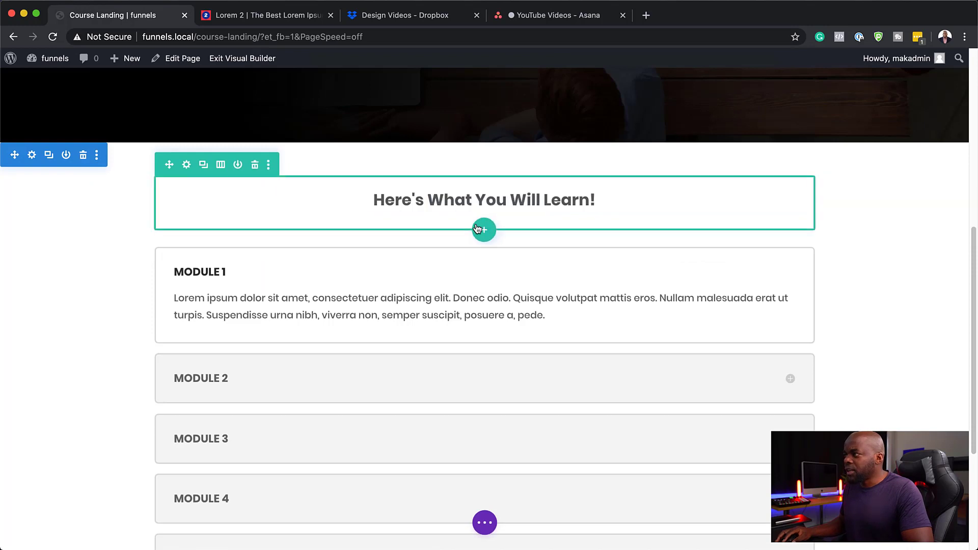
- Show the page's layers, expand the second section, and insert a Text module directly below the "Here's What You Will Learn!" heading
{"action": "left_click", "coordinate": [484, 523]}
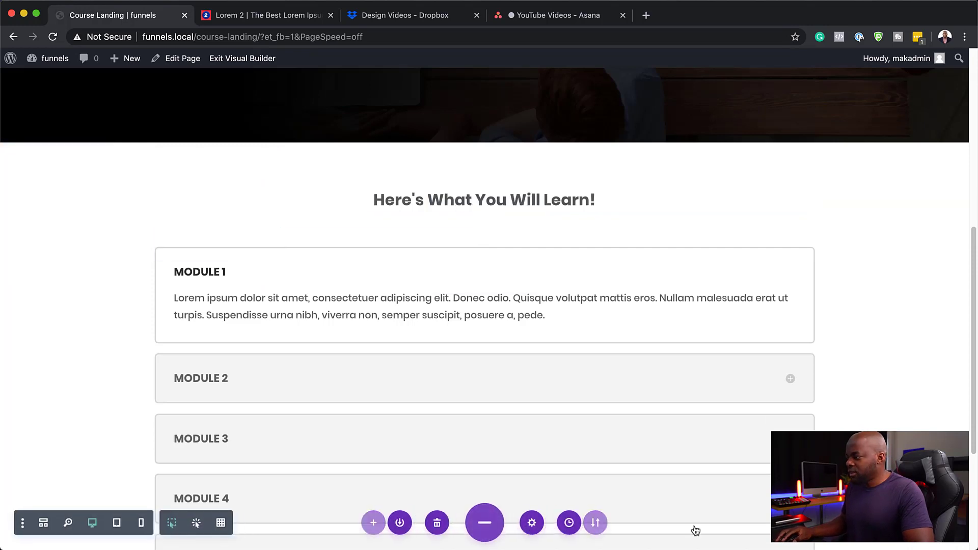
{"action": "left_click", "coordinate": [200, 523]}
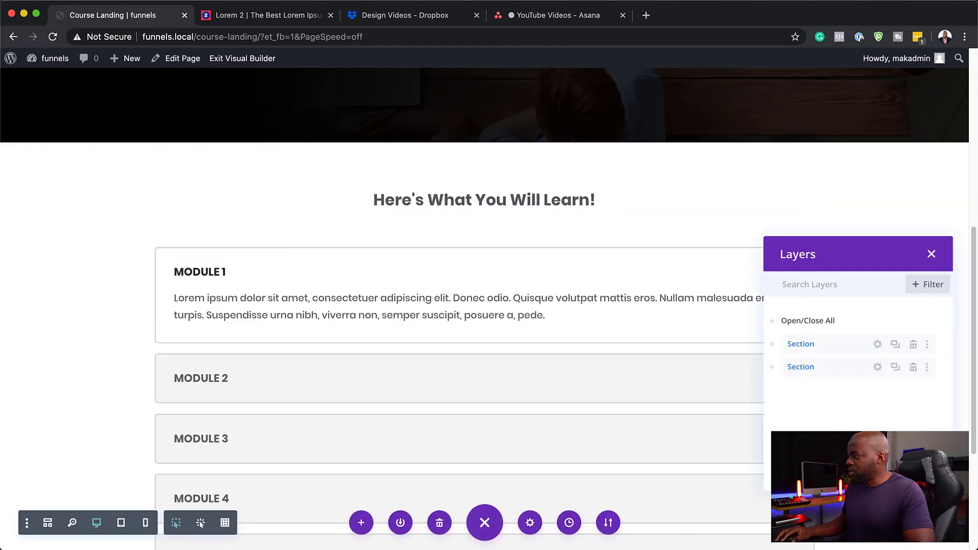
{"action": "left_click", "coordinate": [828, 367]}
{"action": "left_click", "coordinate": [775, 367]}
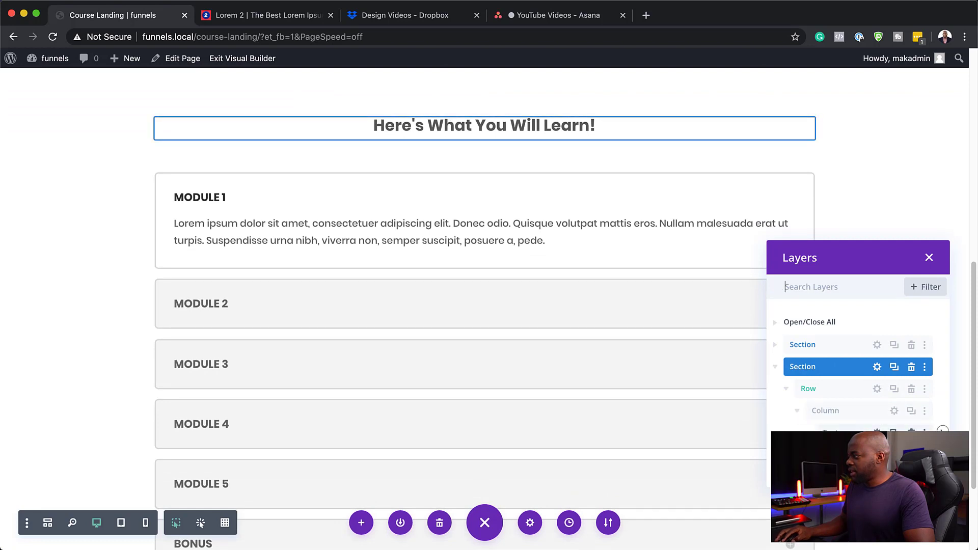
{"action": "left_click", "coordinate": [941, 433]}
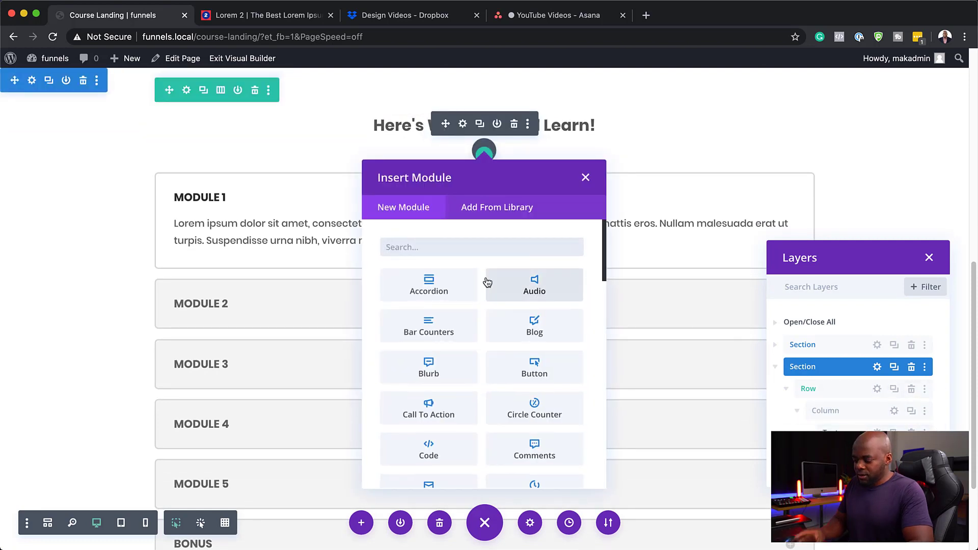
{"action": "type", "text": "text"}
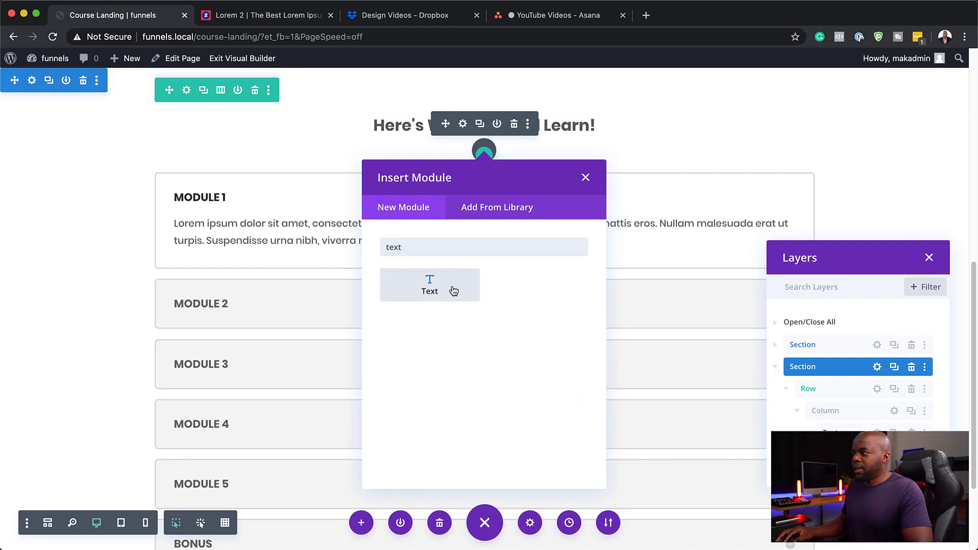
{"action": "left_click", "coordinate": [453, 289]}
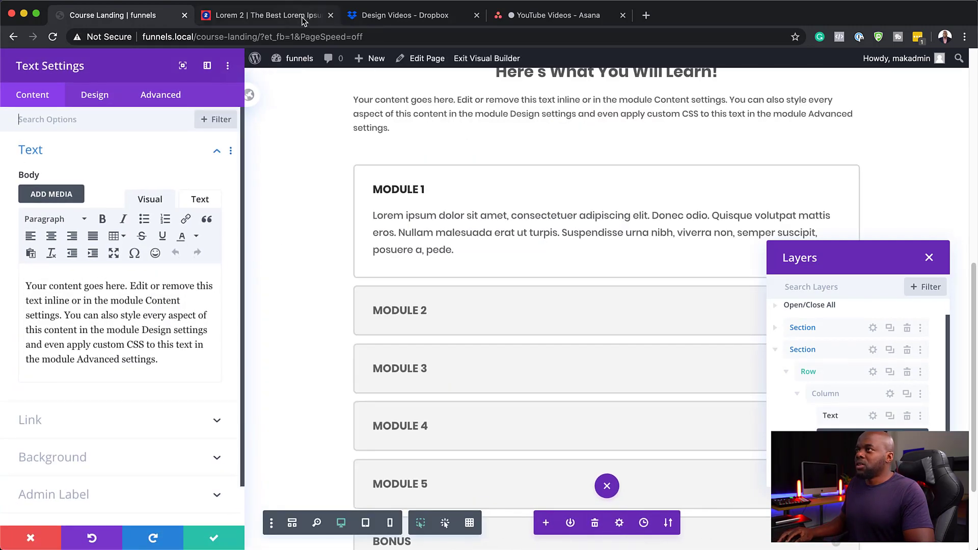
- Replace the new Text module's placeholder body with the "Donec nec justo eget felis" paragraph copied from the Lorem 2 website
{"action": "left_click", "coordinate": [302, 16]}
{"action": "left_click", "coordinate": [429, 271]}
{"action": "left_click_drag", "start_coordinate": [511, 298], "coordinate": [388, 261]}
{"action": "key", "text": "super+c"}
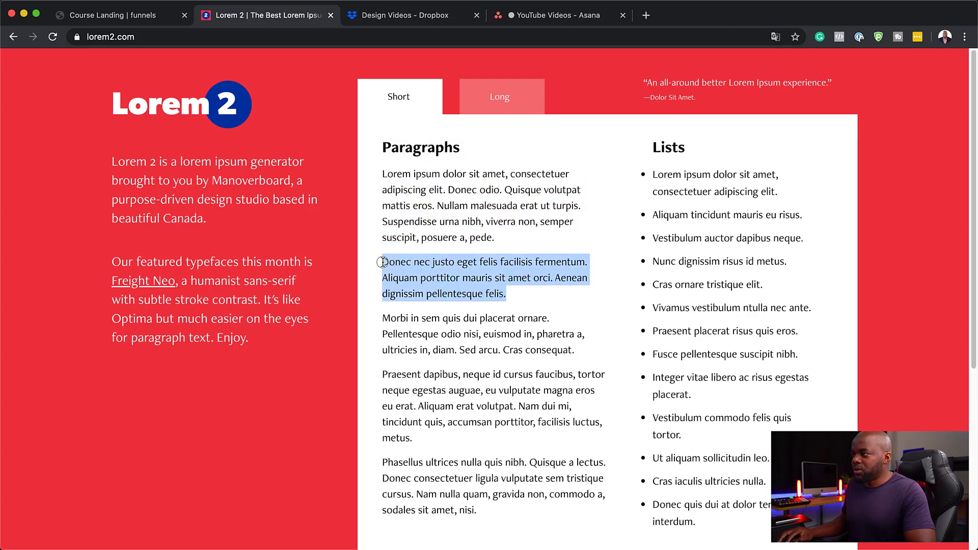
{"action": "left_click", "coordinate": [149, 18]}
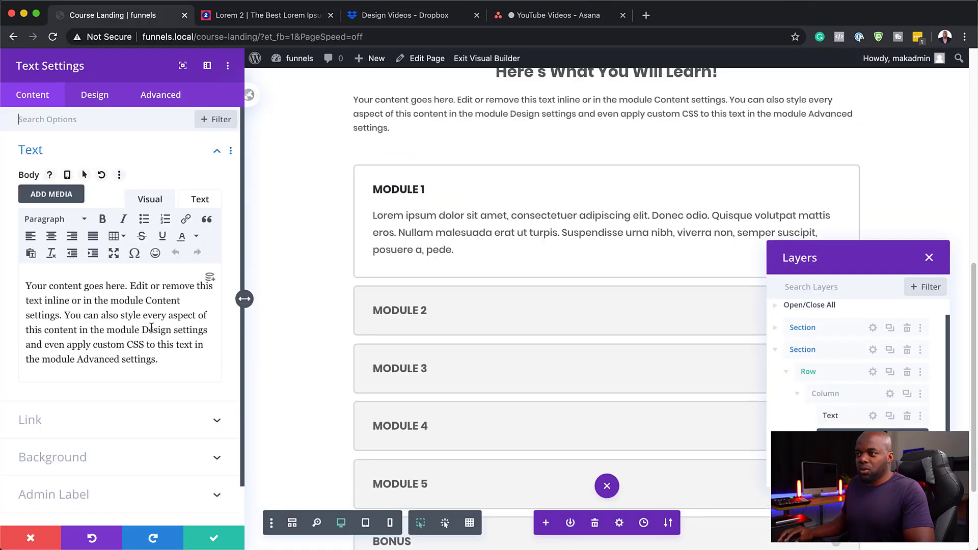
{"action": "left_click_drag", "start_coordinate": [160, 359], "coordinate": [6, 261]}
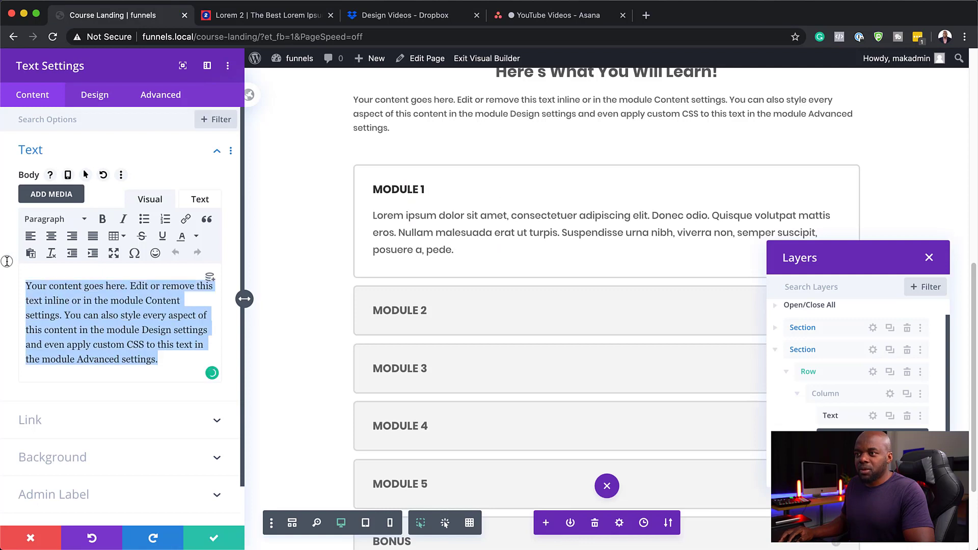
{"action": "key", "text": "super+v"}
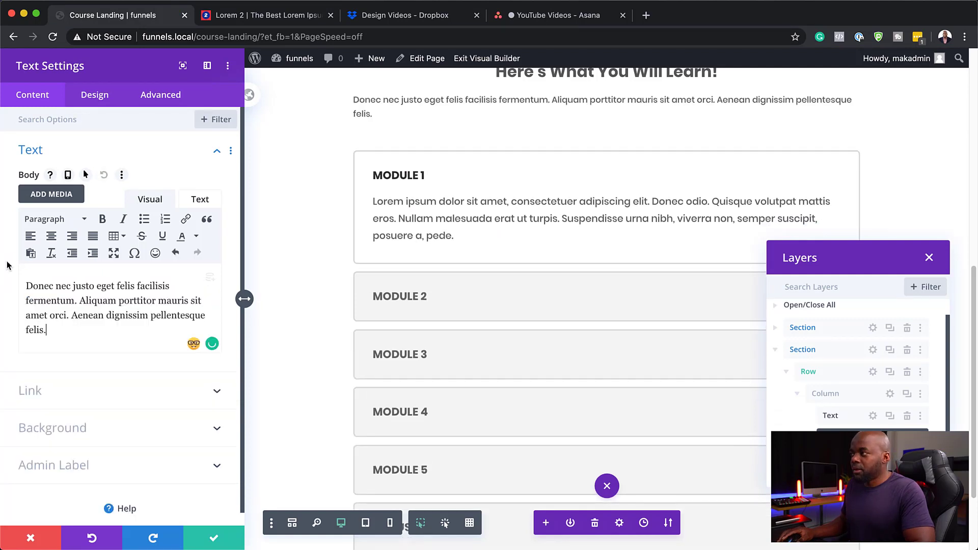
- Center the new paragraph below the heading and set its text size to 18px
{"action": "left_click", "coordinate": [96, 94]}
{"action": "left_click", "coordinate": [37, 154]}
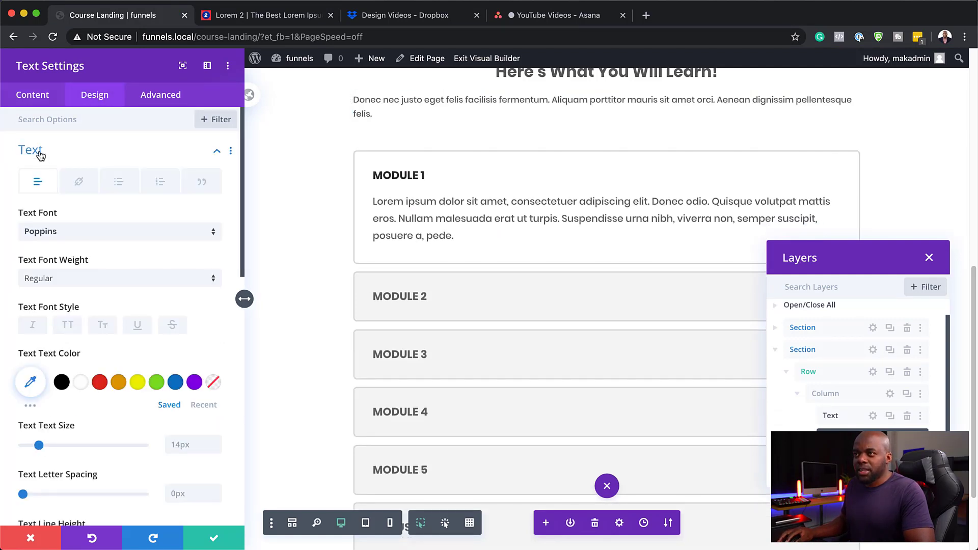
{"action": "scroll", "coordinate": [105, 466], "scroll_direction": "down", "scroll_amount": 5}
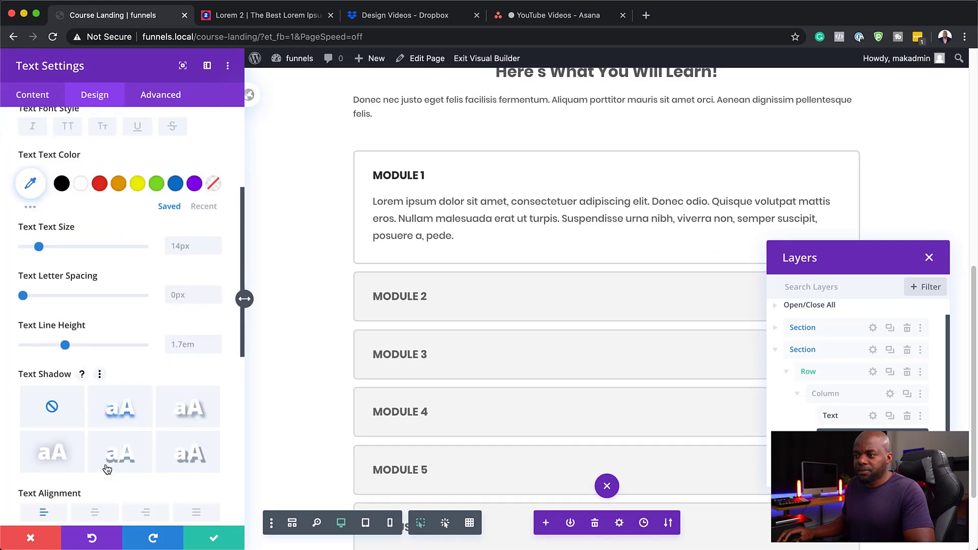
{"action": "left_click", "coordinate": [101, 462]}
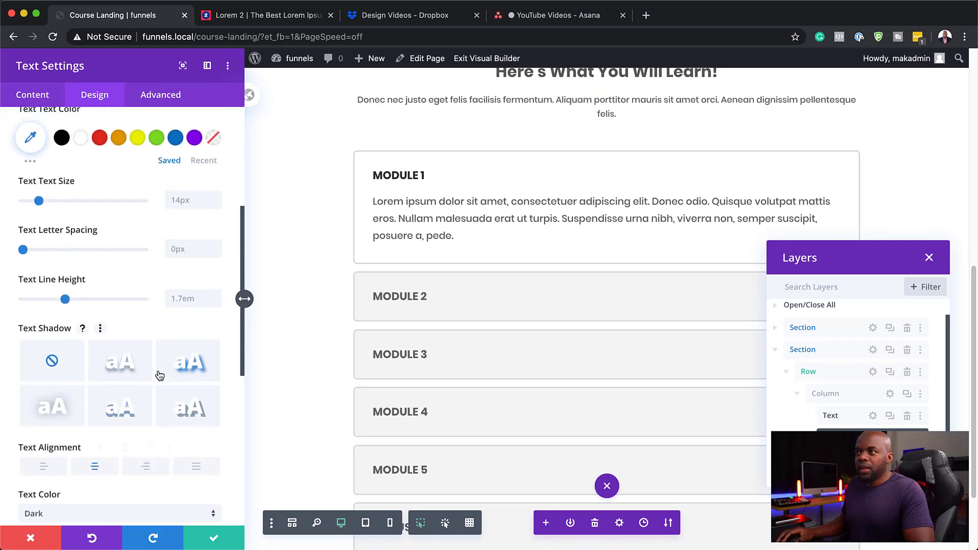
{"action": "scroll", "coordinate": [160, 372], "scroll_direction": "up", "scroll_amount": 1}
{"action": "left_click_drag", "start_coordinate": [40, 211], "coordinate": [44, 213]}
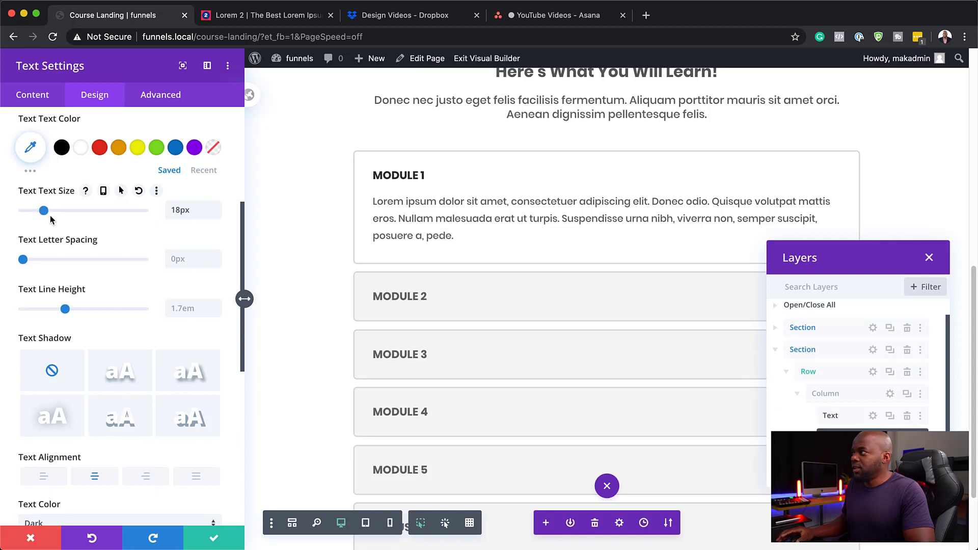
{"action": "scroll", "coordinate": [202, 387], "scroll_direction": "down", "scroll_amount": 5}
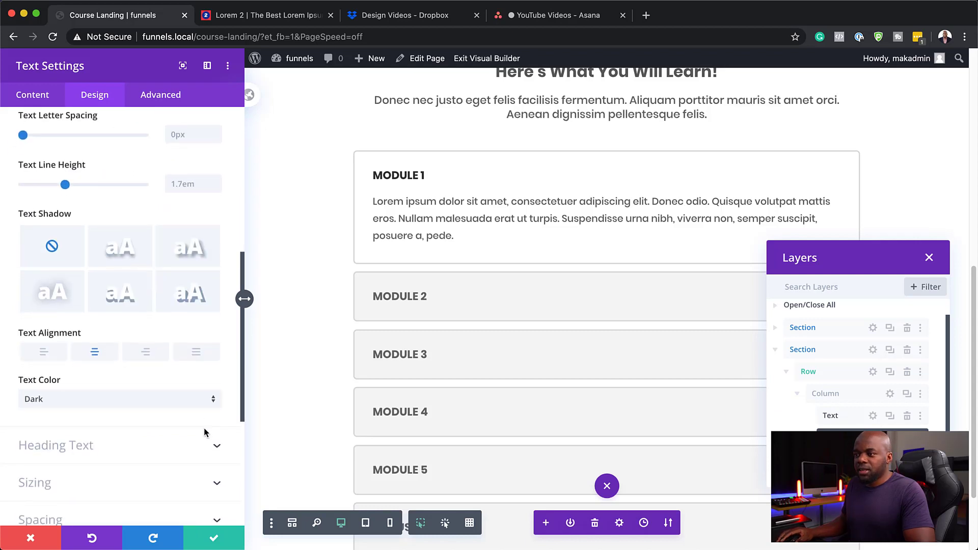
- Set the intro paragraph's line height to 1.8em and save the text module
{"action": "scroll", "coordinate": [207, 434], "scroll_direction": "up", "scroll_amount": 2}
{"action": "left_click", "coordinate": [216, 243]}
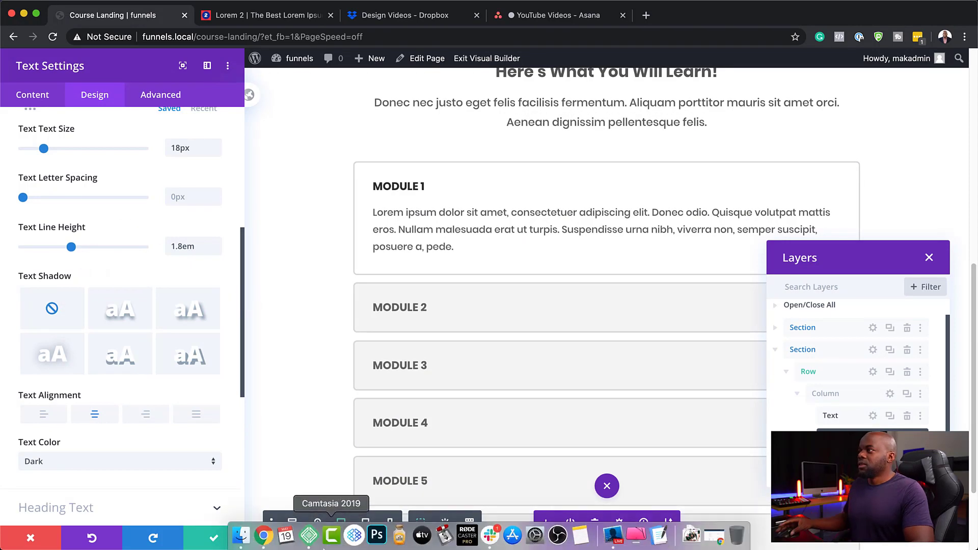
{"action": "left_click", "coordinate": [216, 540]}
- Copy the row styles from the hero's checklist-and-video row and paste them onto the "Here's What You Will Learn!" heading row
{"action": "scroll", "coordinate": [317, 382], "scroll_direction": "up", "scroll_amount": 7}
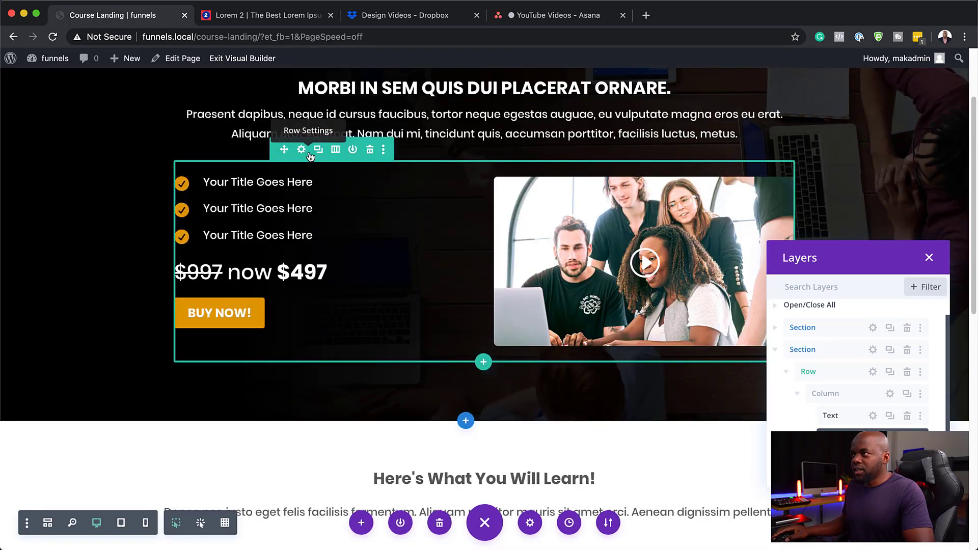
{"action": "right_click", "coordinate": [310, 156]}
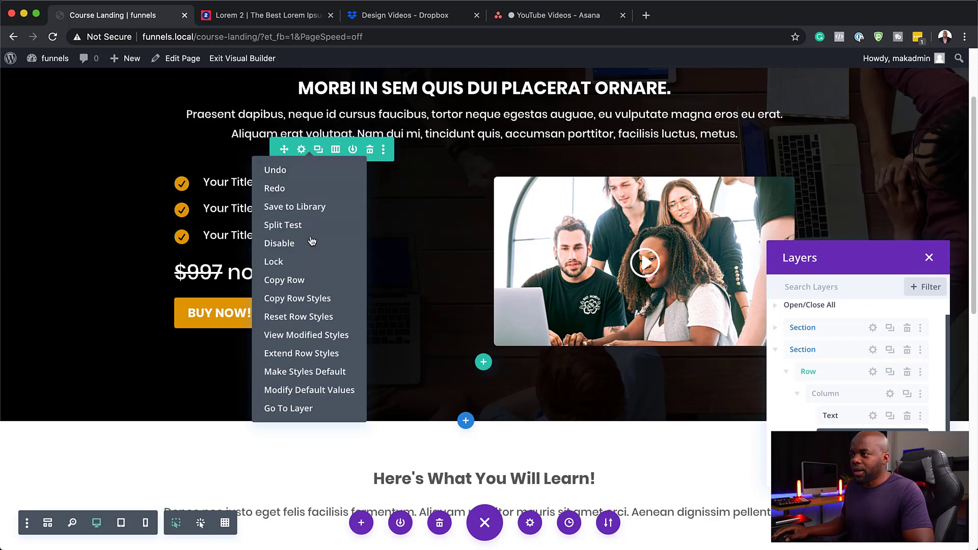
{"action": "left_click", "coordinate": [325, 304]}
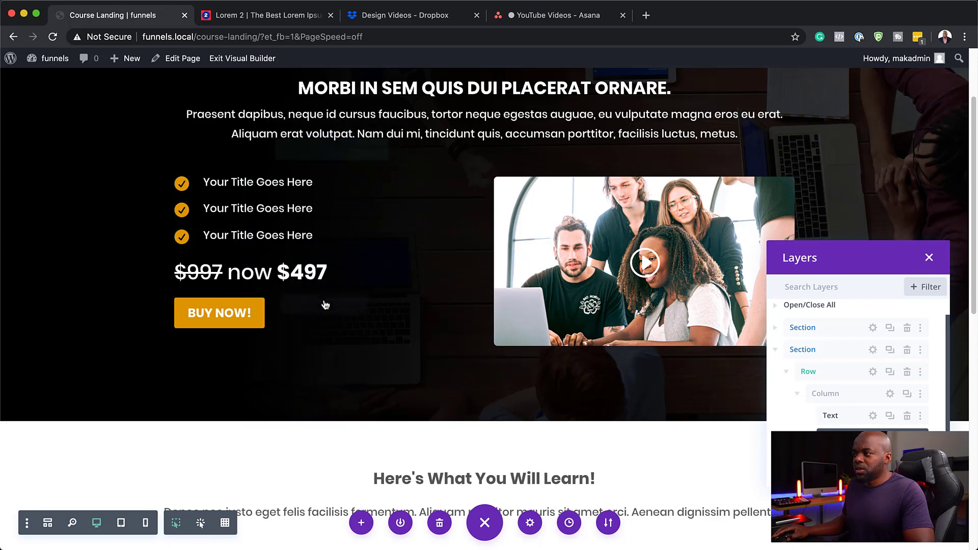
{"action": "scroll", "coordinate": [323, 305], "scroll_direction": "down", "scroll_amount": 6}
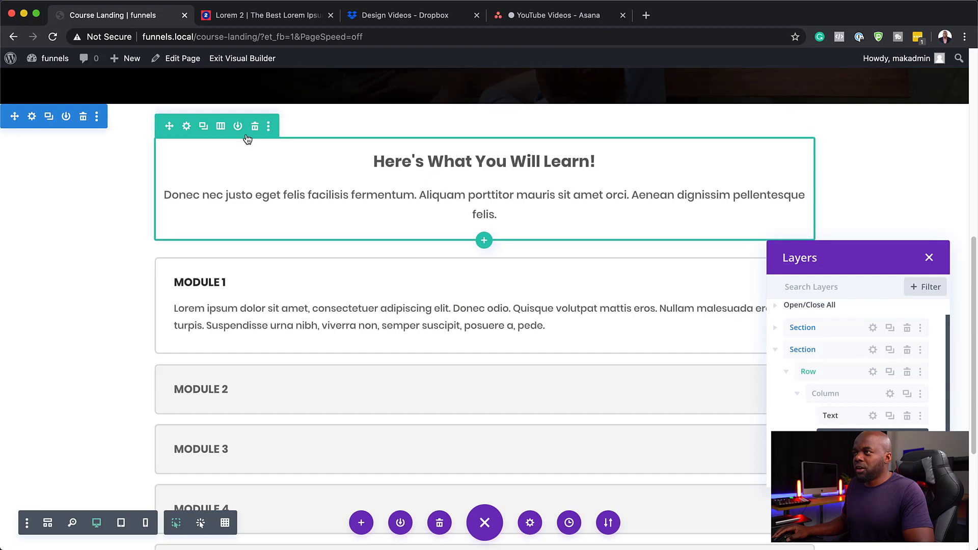
{"action": "right_click", "coordinate": [247, 139]}
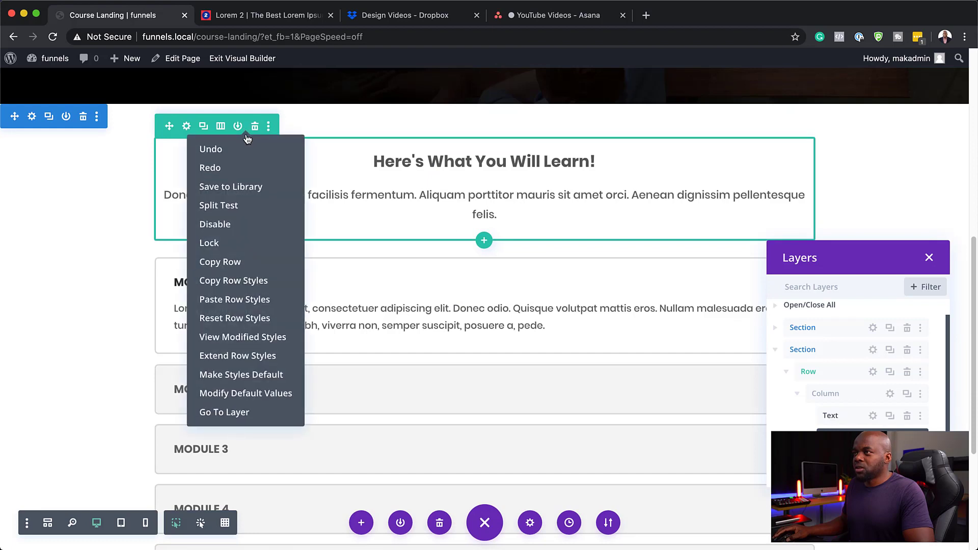
{"action": "left_click", "coordinate": [261, 304]}
- Copy the heading row's styles onto the module accordion's row and close the layers view
{"action": "right_click", "coordinate": [247, 261]}
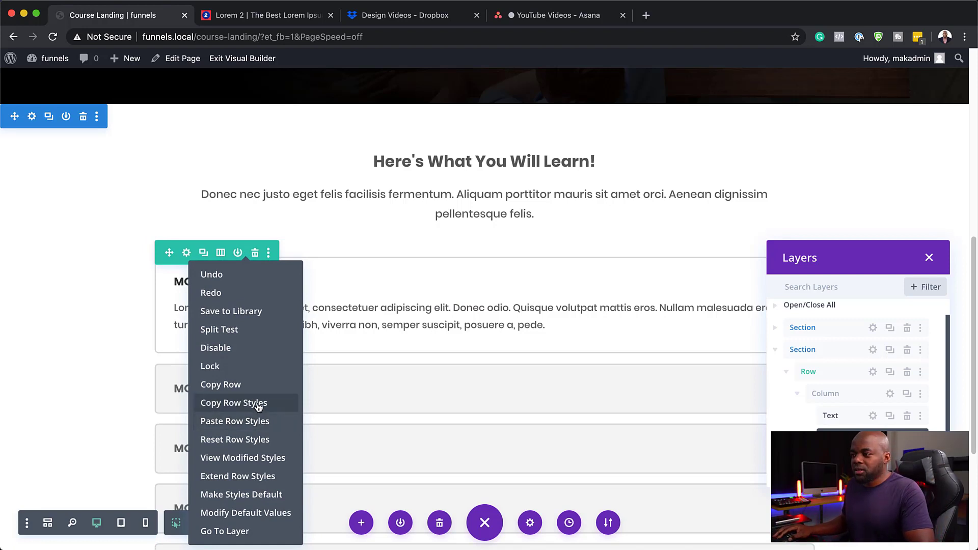
{"action": "left_click", "coordinate": [257, 403]}
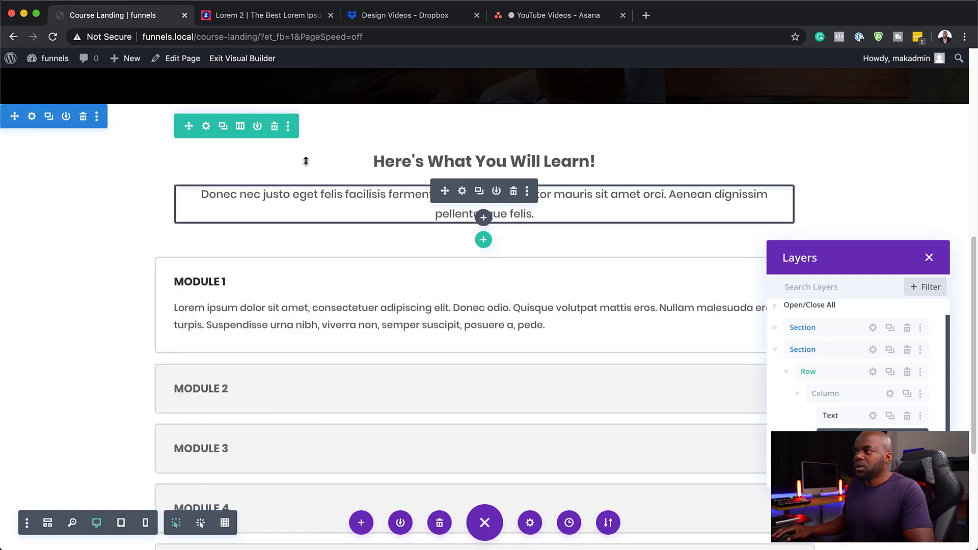
{"action": "right_click", "coordinate": [258, 127]}
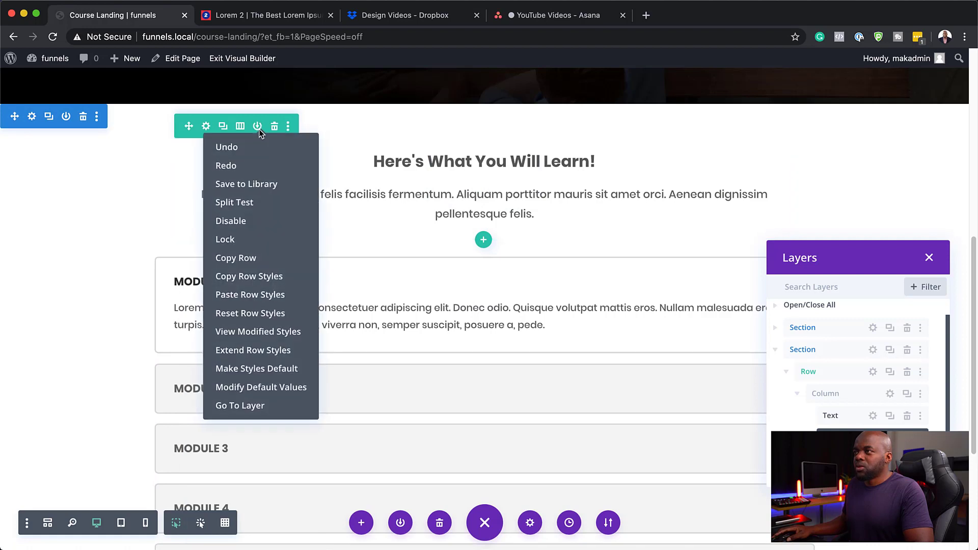
{"action": "left_click", "coordinate": [255, 279]}
{"action": "right_click", "coordinate": [248, 264]}
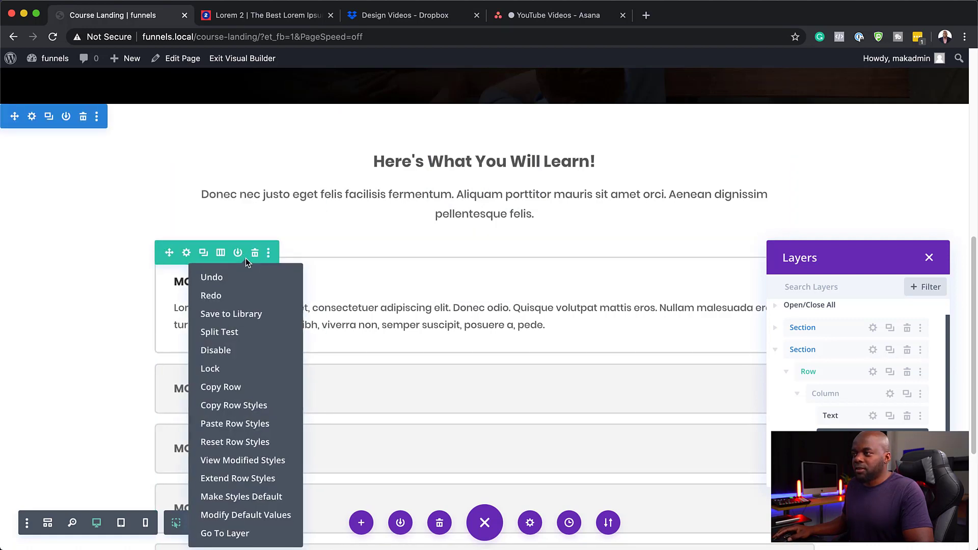
{"action": "left_click", "coordinate": [249, 425]}
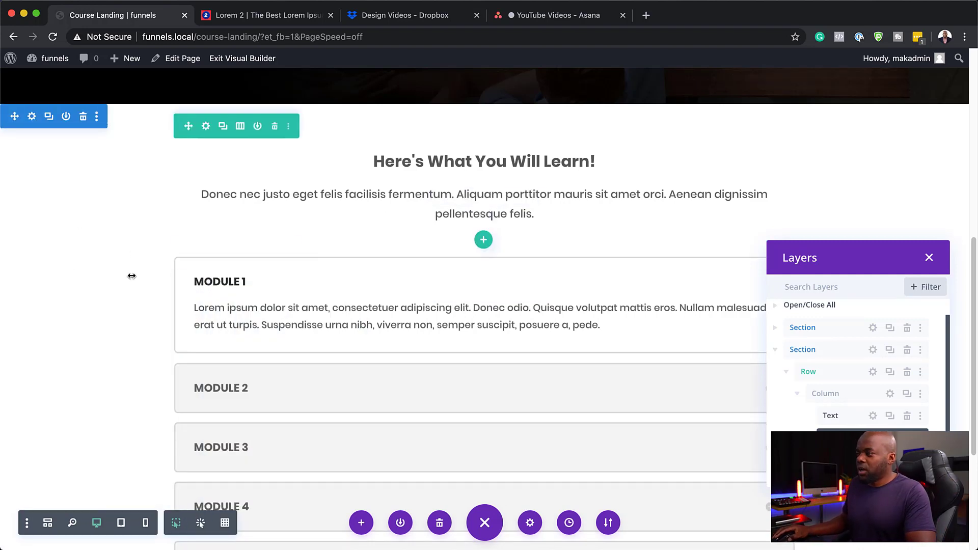
{"action": "left_click", "coordinate": [929, 258]}
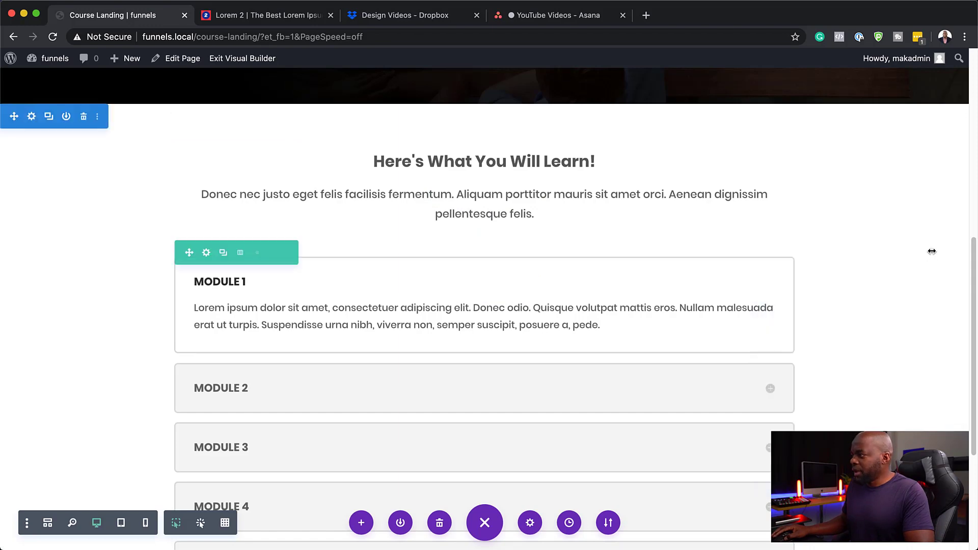
- Set the "Here's What You Will Learn!" section's top and bottom padding to 5vw, linked together, and save the section
{"action": "scroll", "coordinate": [120, 295], "scroll_direction": "up", "scroll_amount": 2}
{"action": "scroll", "coordinate": [121, 295], "scroll_direction": "up", "scroll_amount": 4}
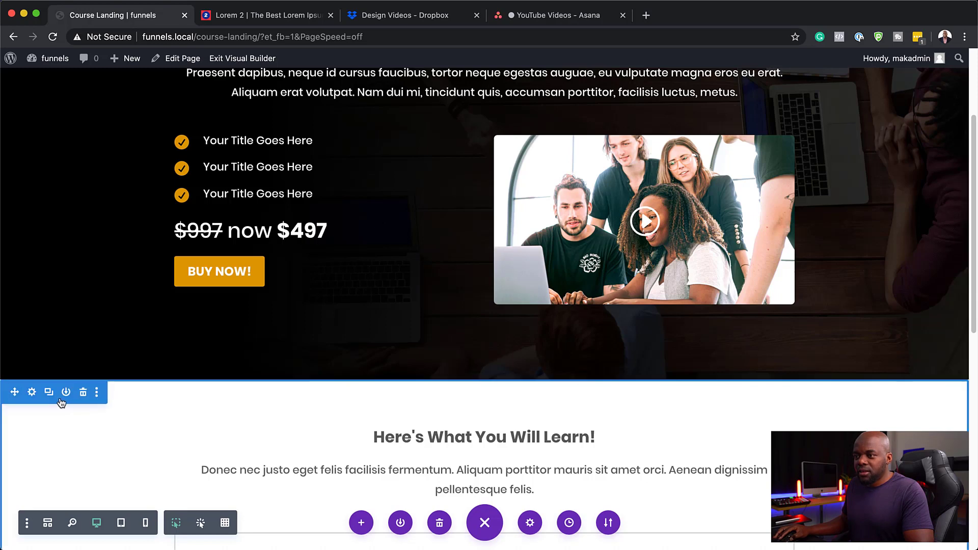
{"action": "left_click", "coordinate": [32, 392]}
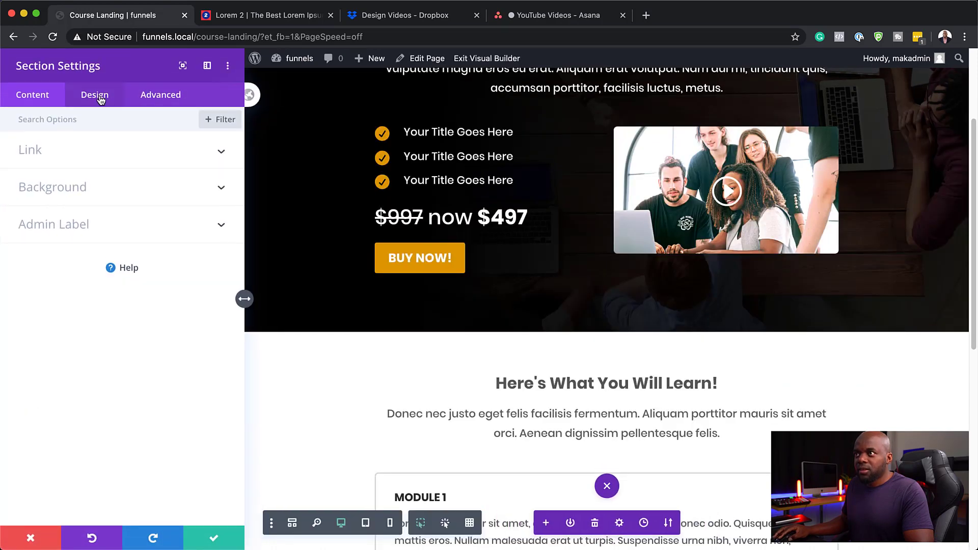
{"action": "left_click", "coordinate": [100, 99]}
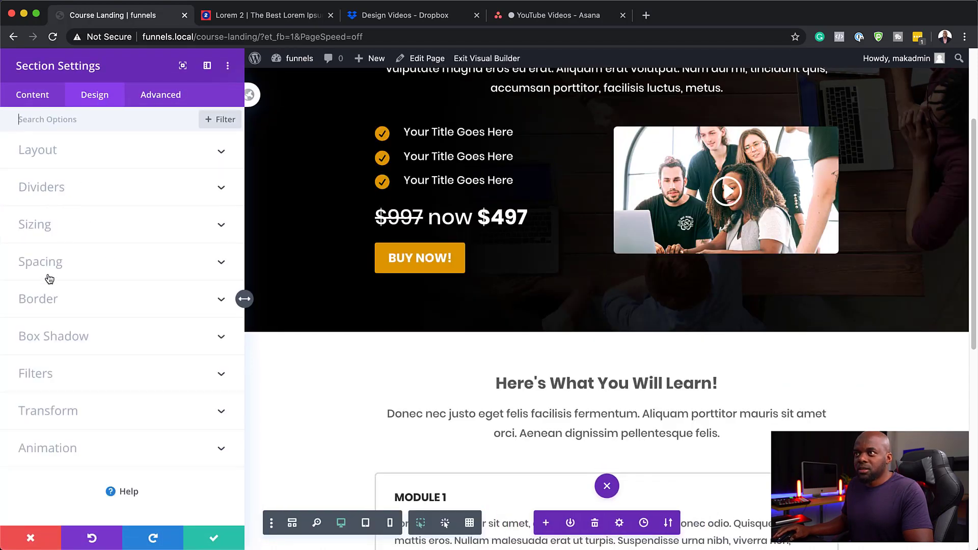
{"action": "left_click", "coordinate": [51, 304]}
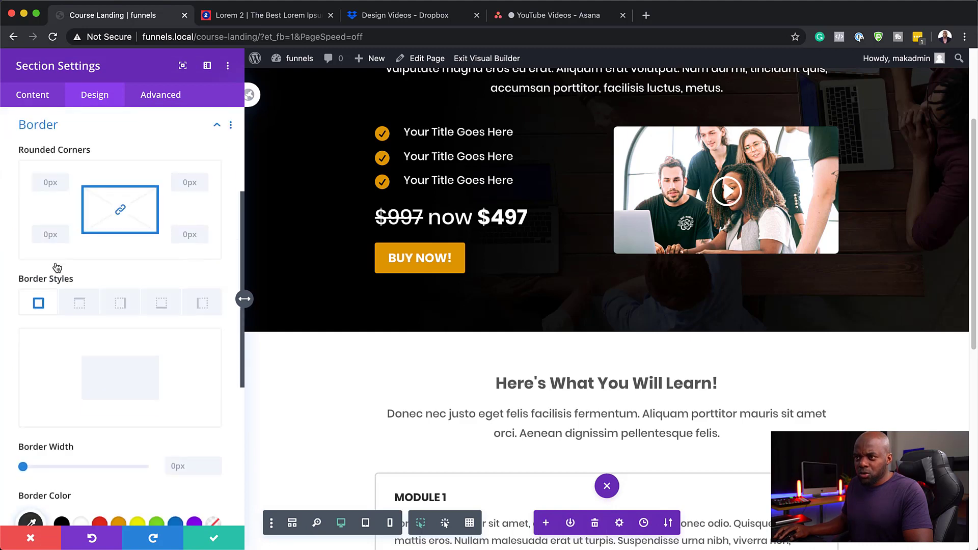
{"action": "scroll", "coordinate": [128, 180], "scroll_direction": "up", "scroll_amount": 4}
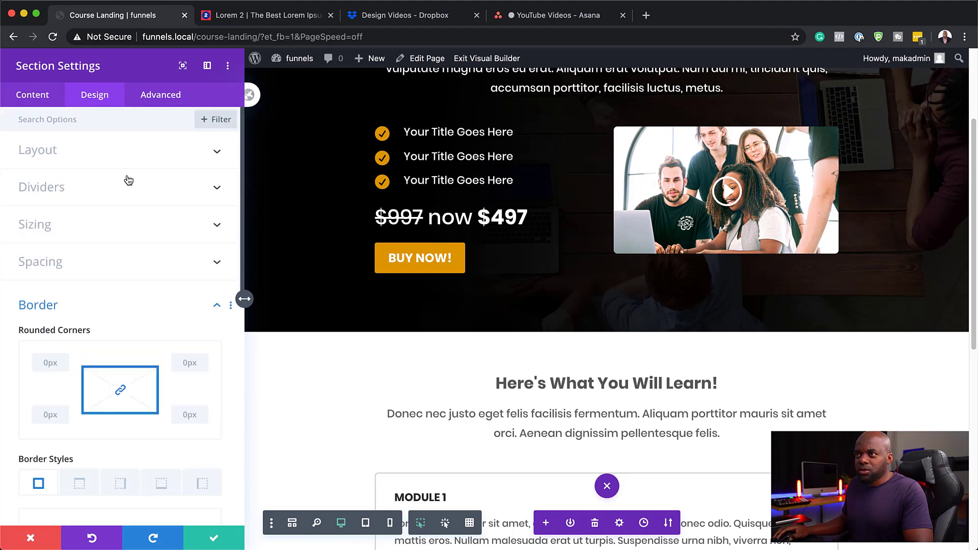
{"action": "left_click", "coordinate": [59, 262]}
{"action": "left_click", "coordinate": [35, 244]}
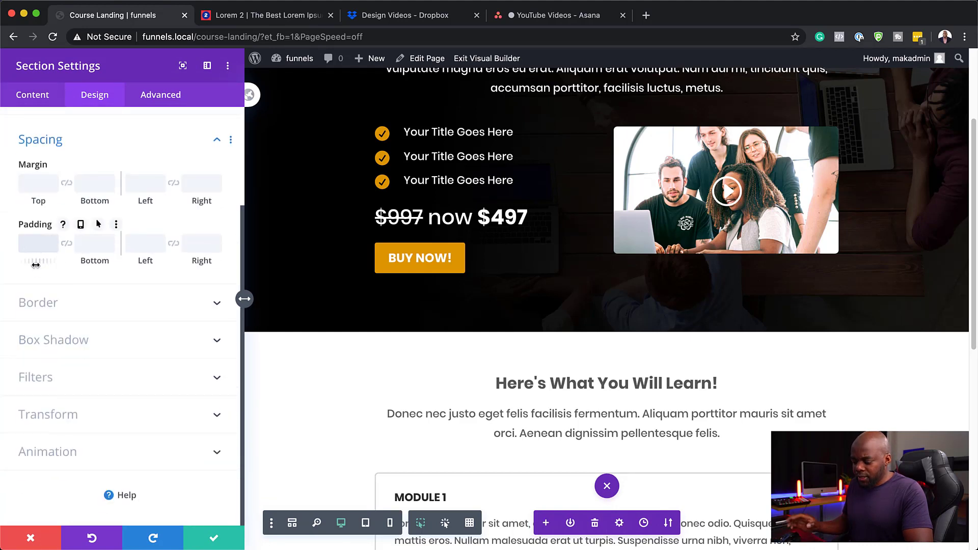
{"action": "type", "text": "5vw"}
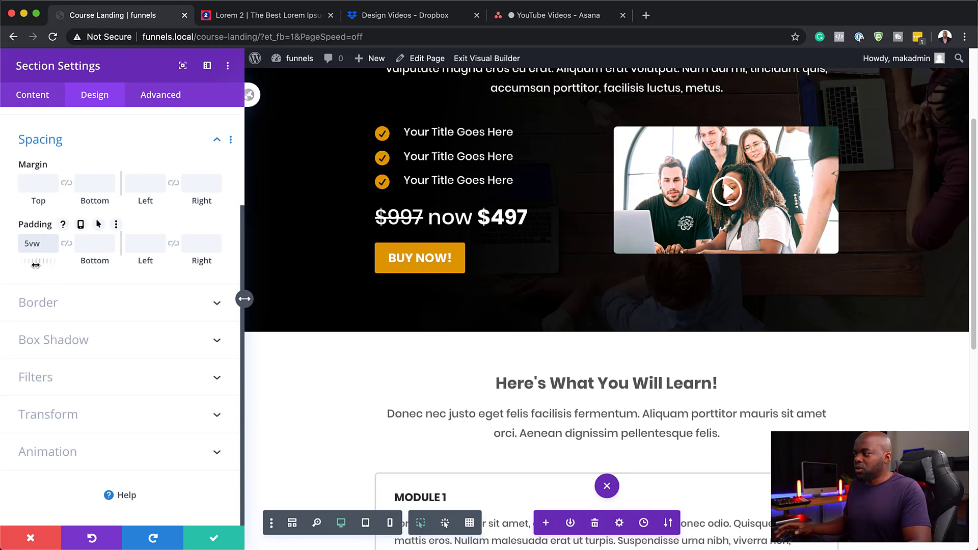
{"action": "left_click", "coordinate": [66, 244]}
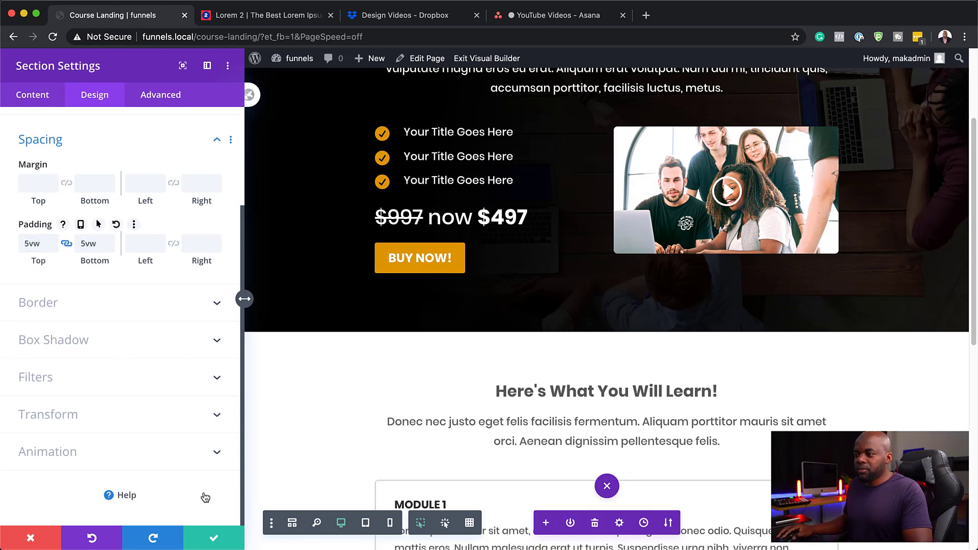
{"action": "left_click", "coordinate": [214, 538]}
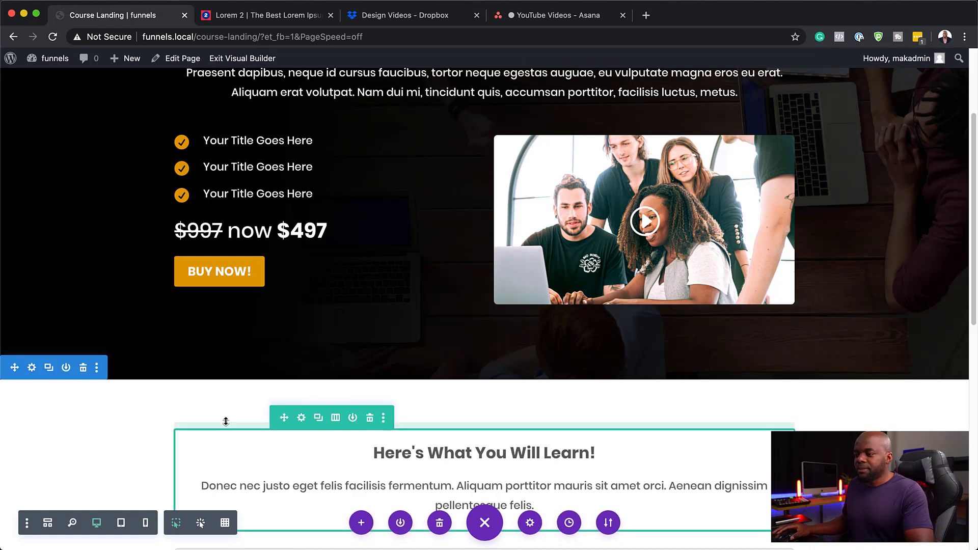
- Preview the page in tablet view and check the layout of the hero, intro text and module accordion
{"action": "left_click", "coordinate": [121, 523]}
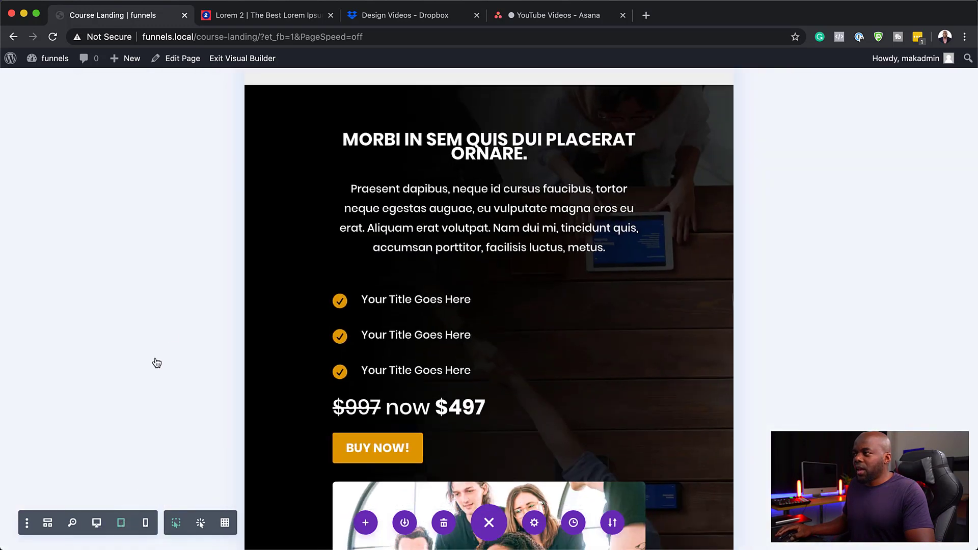
{"action": "scroll", "coordinate": [575, 262], "scroll_direction": "down", "scroll_amount": 5}
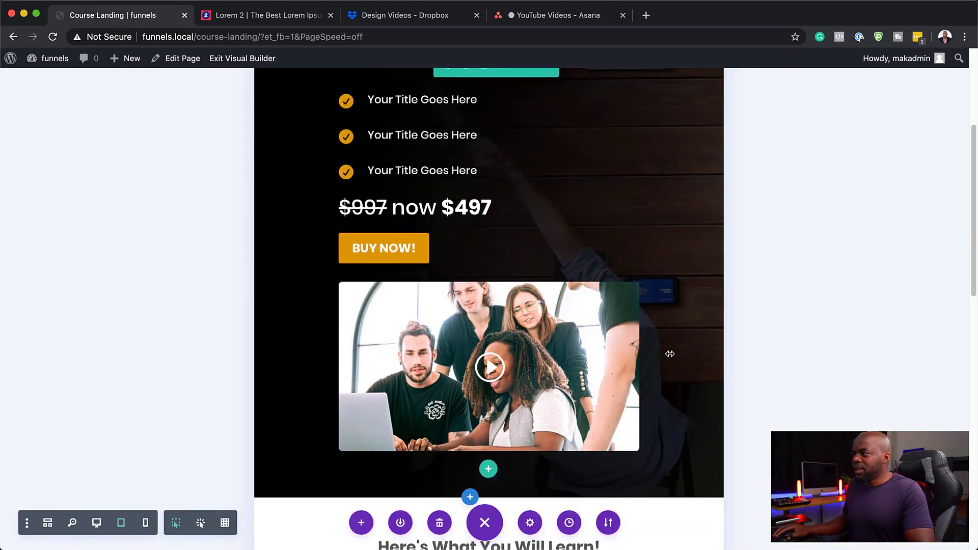
{"action": "scroll", "coordinate": [669, 352], "scroll_direction": "down", "scroll_amount": 3}
{"action": "scroll", "coordinate": [670, 352], "scroll_direction": "down", "scroll_amount": 8}
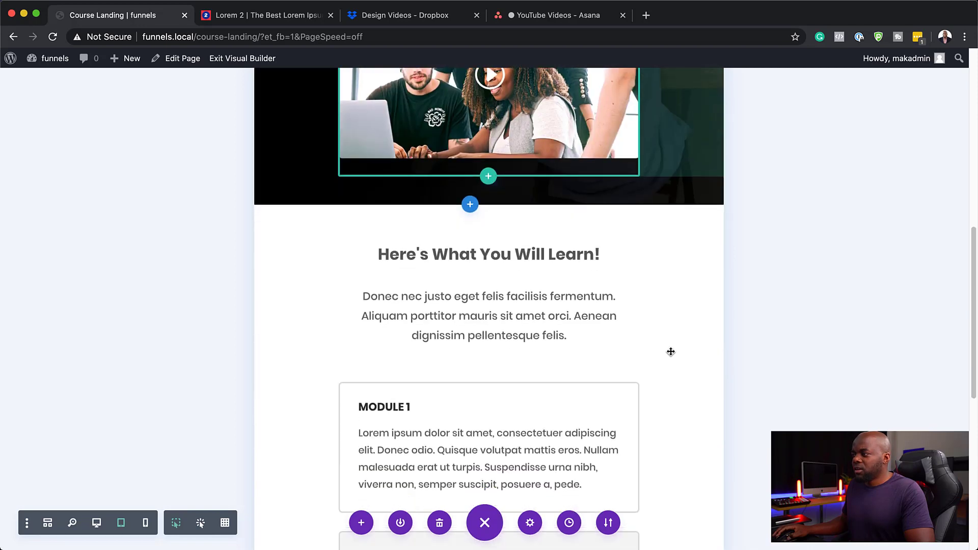
{"action": "scroll", "coordinate": [670, 352], "scroll_direction": "down", "scroll_amount": 9}
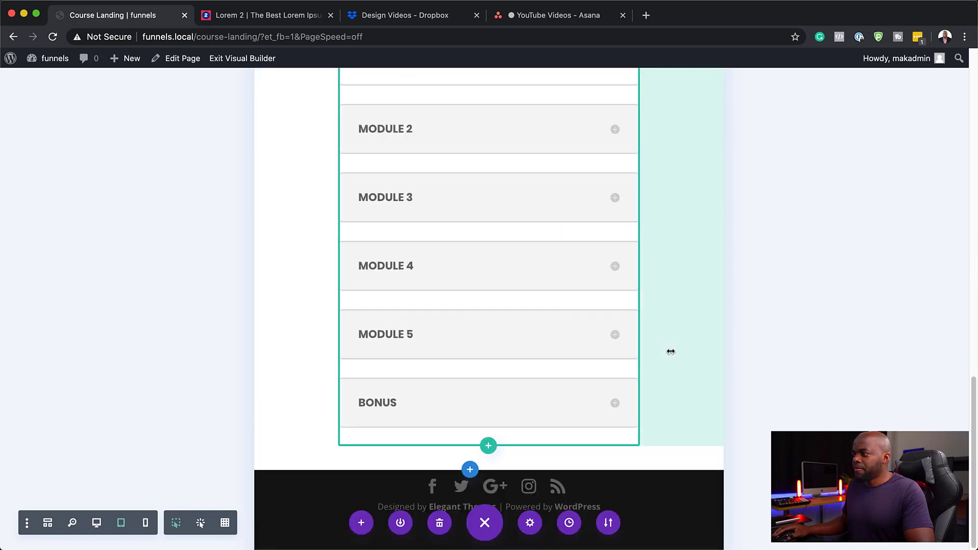
{"action": "scroll", "coordinate": [680, 357], "scroll_direction": "up", "scroll_amount": 20}
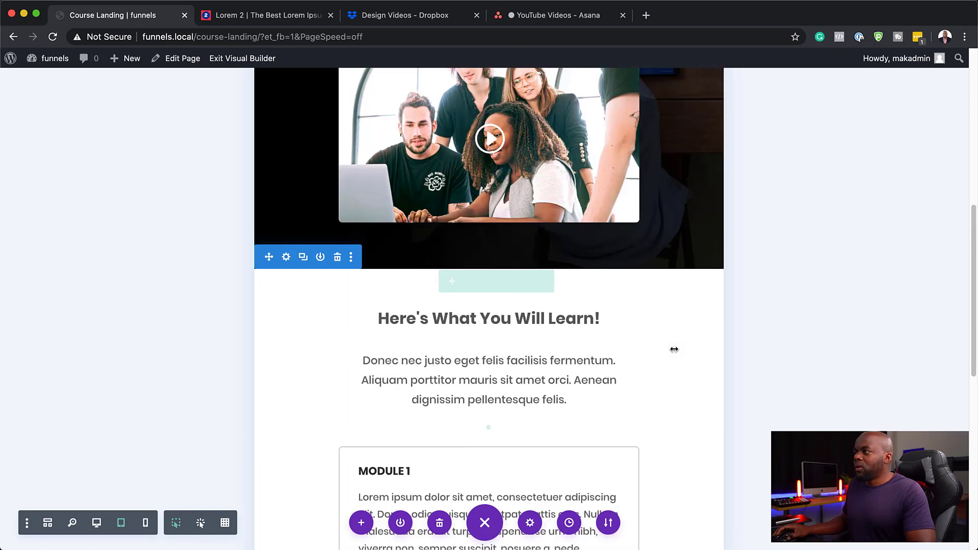
{"action": "mouse_move", "coordinate": [381, 363]}
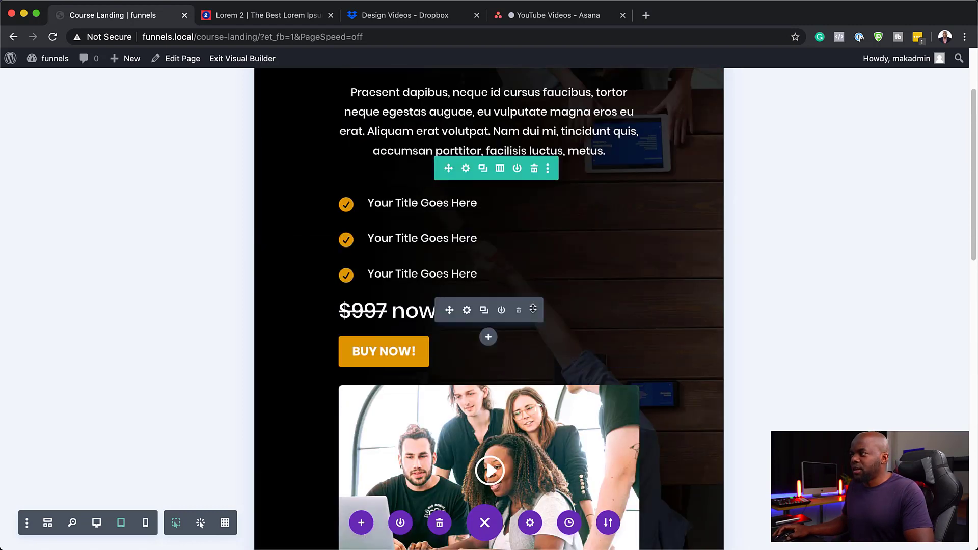
{"action": "scroll", "coordinate": [467, 347], "scroll_direction": "up", "scroll_amount": 3}
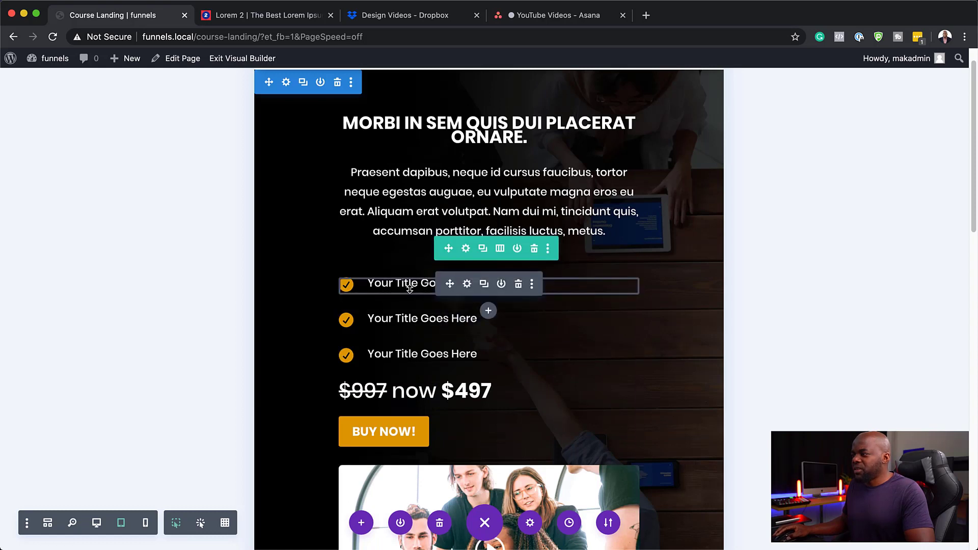
{"action": "scroll", "coordinate": [293, 332], "scroll_direction": "up", "scroll_amount": 1}
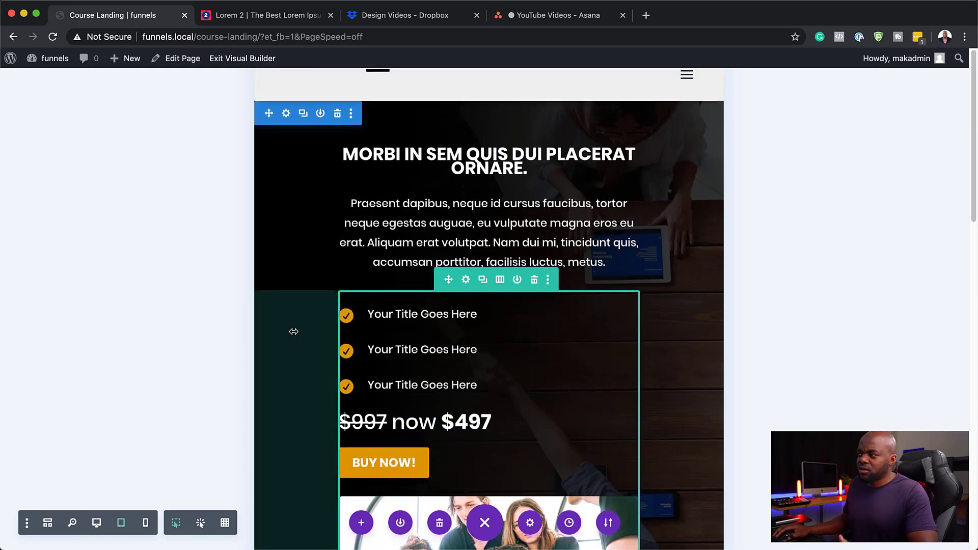
- Switch the preview to phone view and check the layout of the hero and course module sections
{"action": "left_click", "coordinate": [145, 523]}
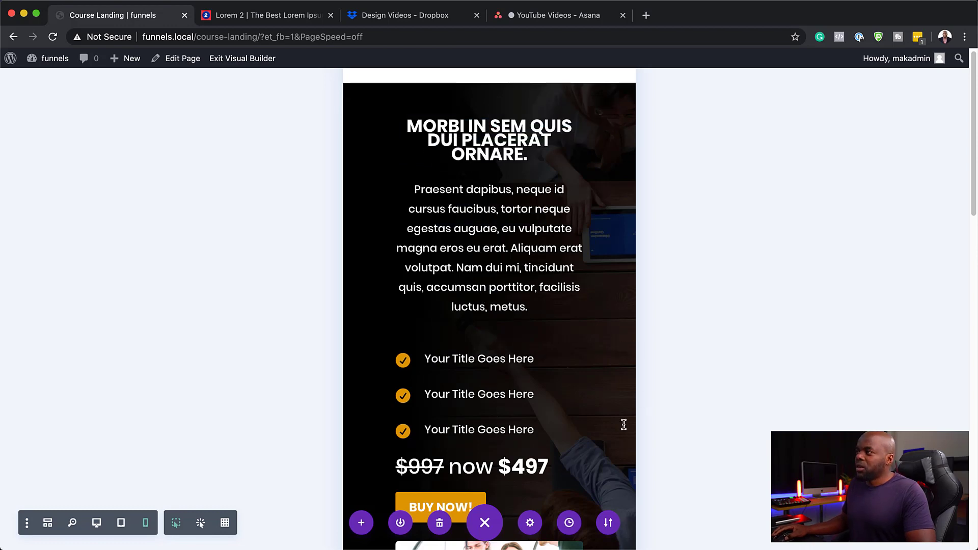
{"action": "scroll", "coordinate": [599, 437], "scroll_direction": "down", "scroll_amount": 10}
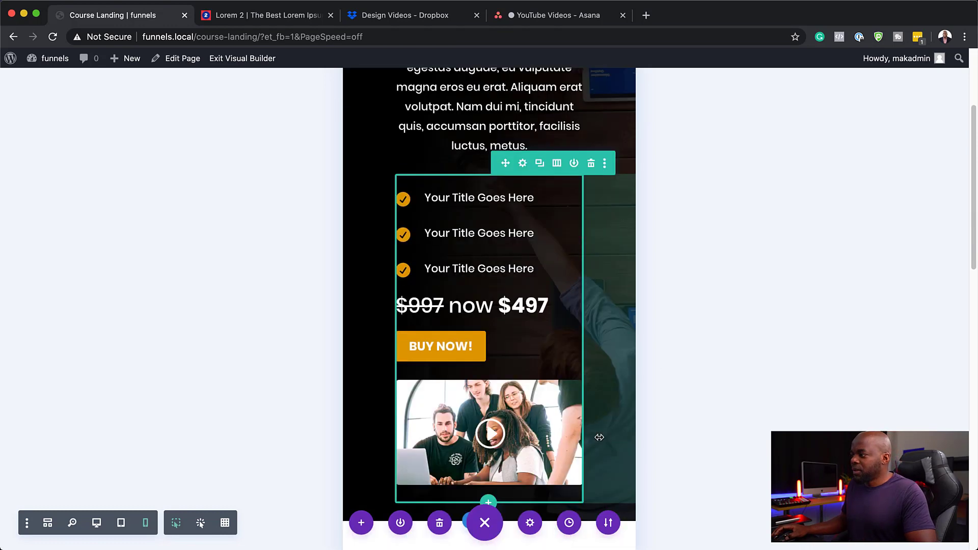
{"action": "scroll", "coordinate": [599, 437], "scroll_direction": "down", "scroll_amount": 4}
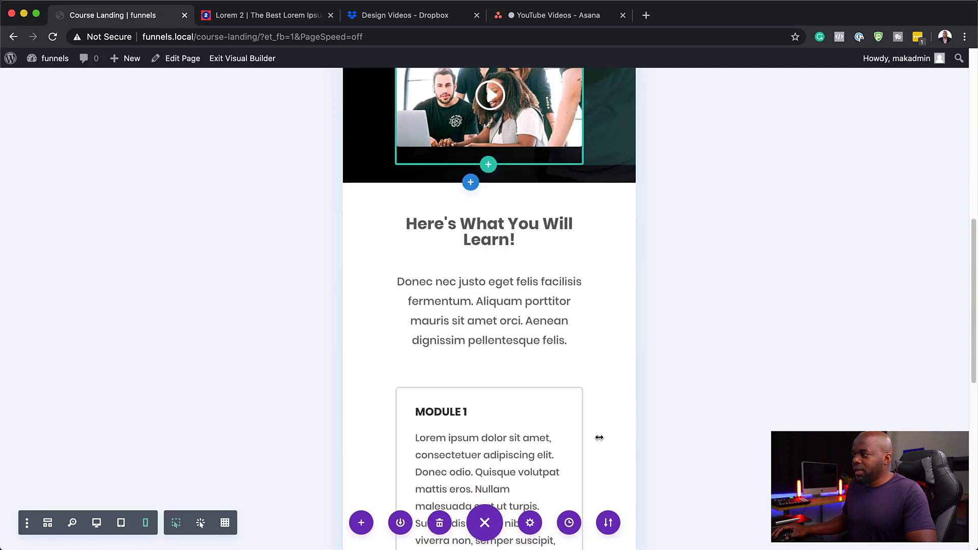
{"action": "scroll", "coordinate": [599, 437], "scroll_direction": "down", "scroll_amount": 7}
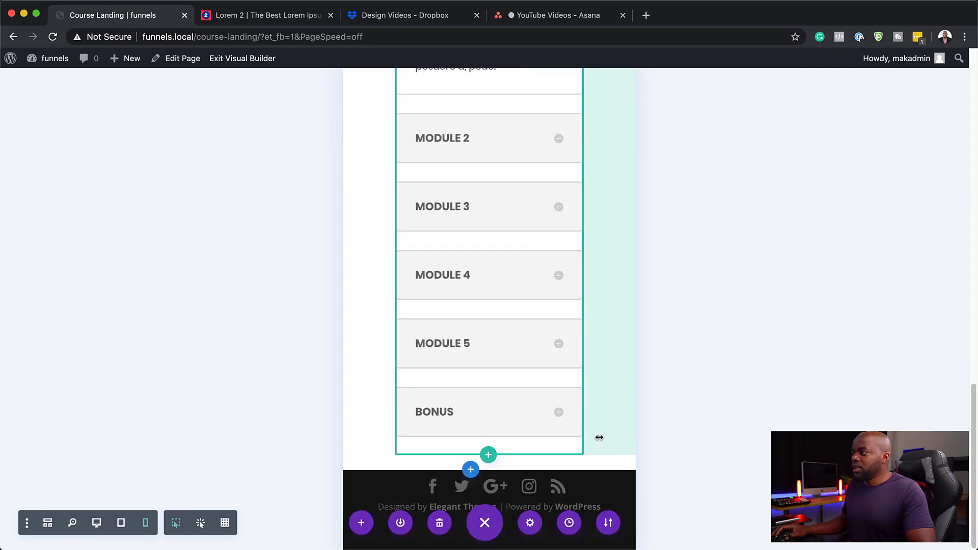
{"action": "scroll", "coordinate": [598, 437], "scroll_direction": "up", "scroll_amount": 10}
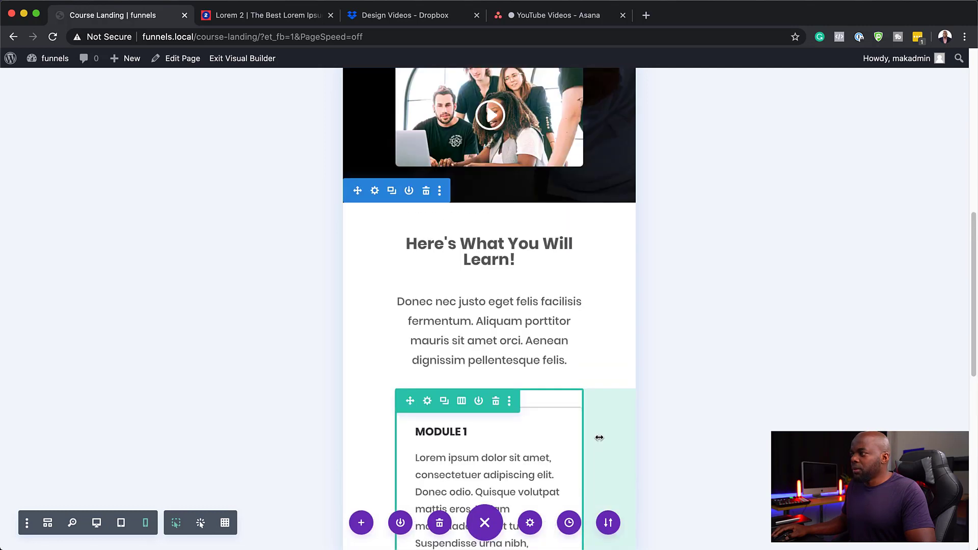
- Enable responsive width values for the module accordion's row and set its phone width to 80%
{"action": "left_click", "coordinate": [427, 403]}
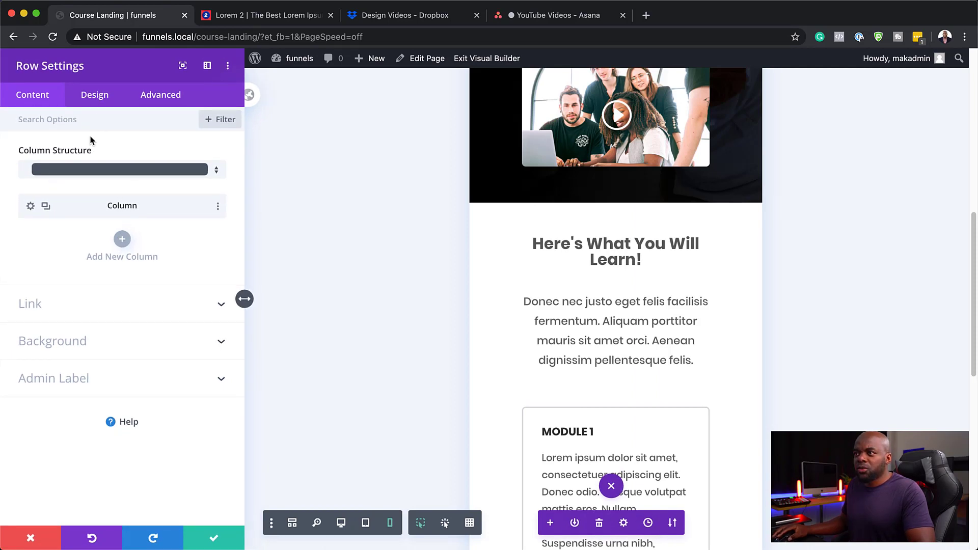
{"action": "left_click", "coordinate": [94, 94]}
{"action": "left_click", "coordinate": [49, 153]}
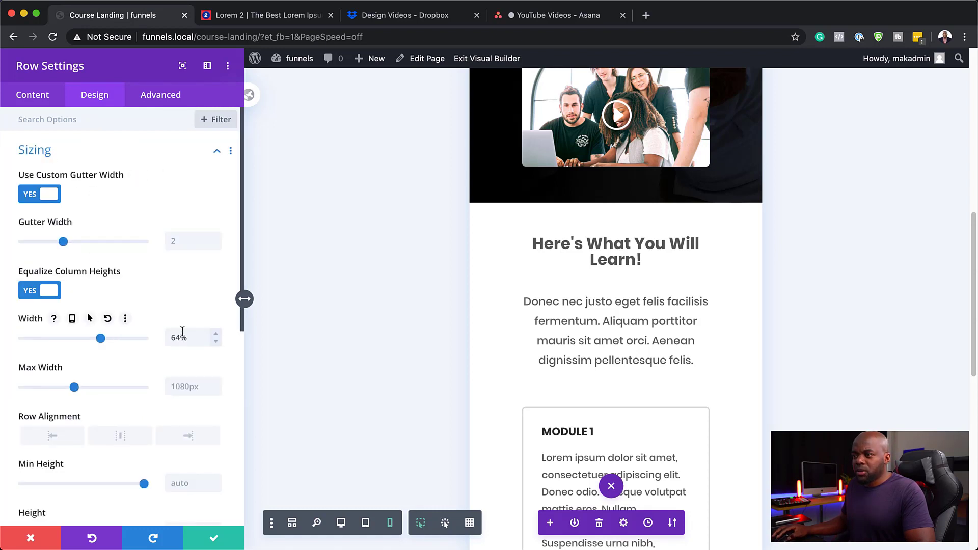
{"action": "left_click", "coordinate": [72, 319]}
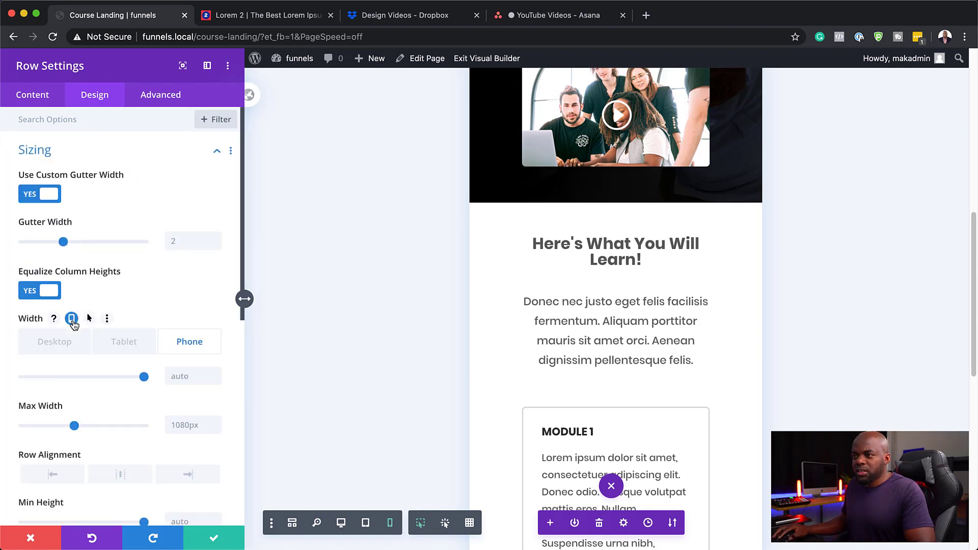
{"action": "left_click", "coordinate": [173, 347]}
{"action": "left_click_drag", "start_coordinate": [144, 377], "coordinate": [119, 379]}
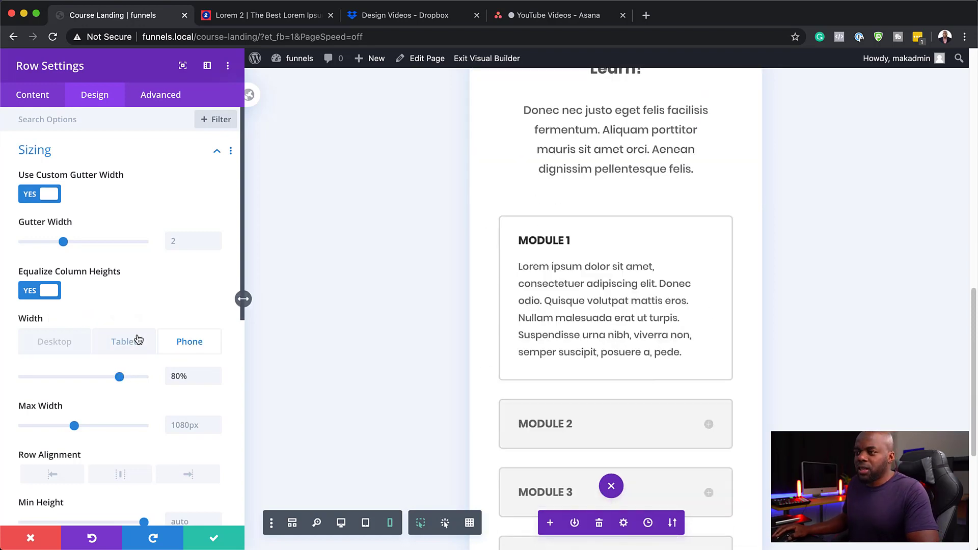
- Set the accordion row's tablet width to 80%, check its desktop layout and save the row settings
{"action": "left_click", "coordinate": [124, 343]}
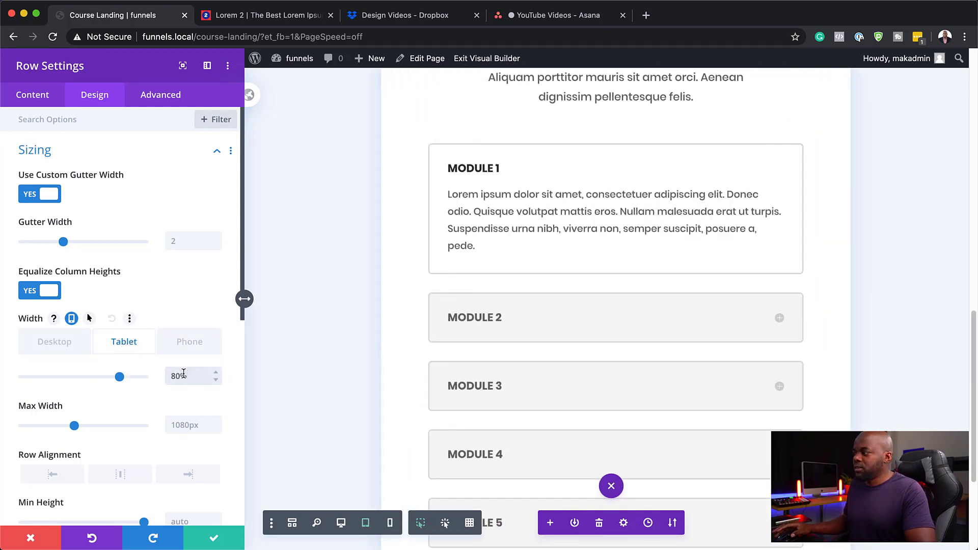
{"action": "scroll", "coordinate": [552, 336], "scroll_direction": "up", "scroll_amount": 5}
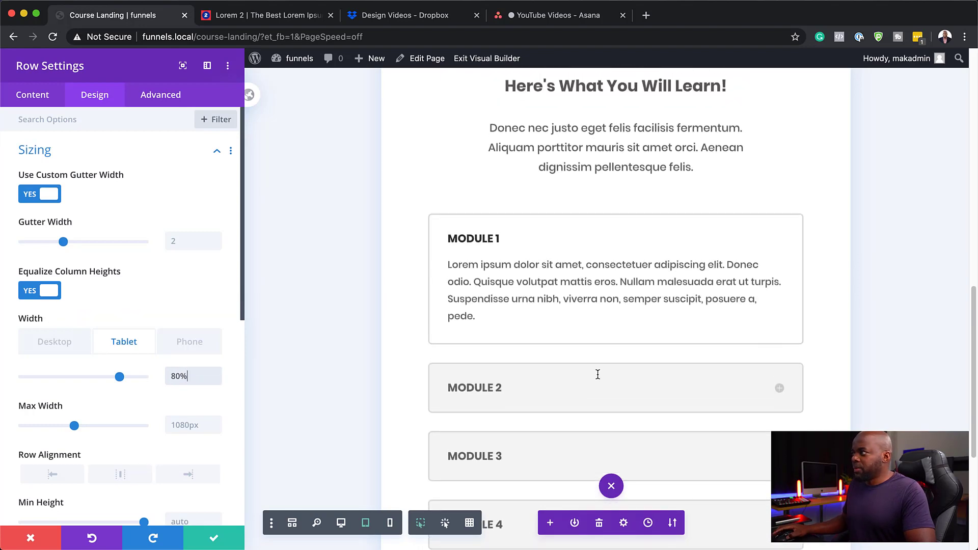
{"action": "left_click", "coordinate": [49, 348]}
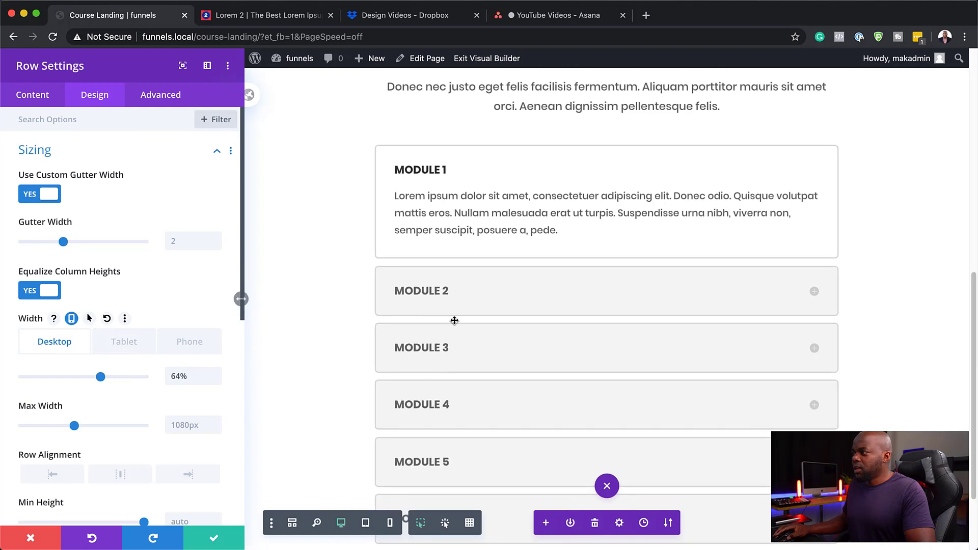
{"action": "scroll", "coordinate": [327, 367], "scroll_direction": "up", "scroll_amount": 8}
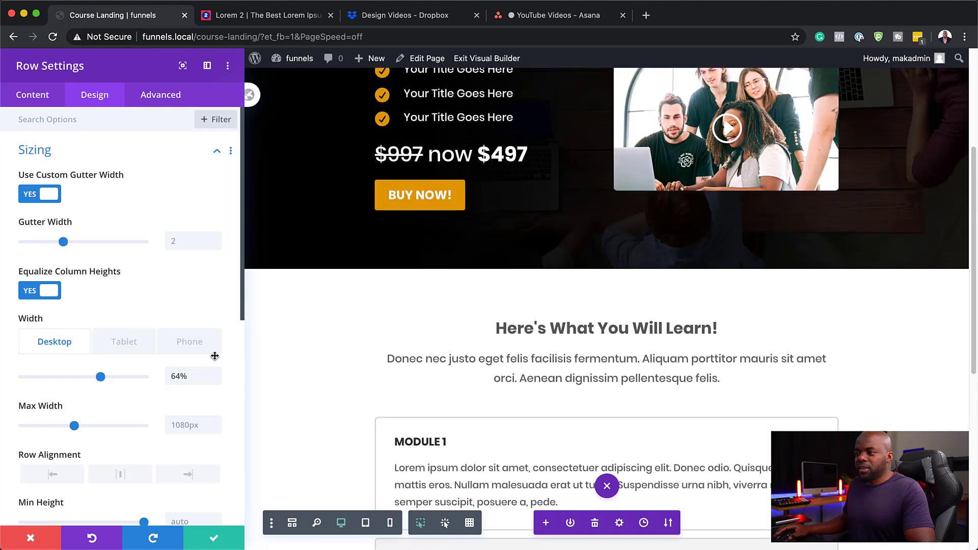
{"action": "left_click", "coordinate": [216, 539]}
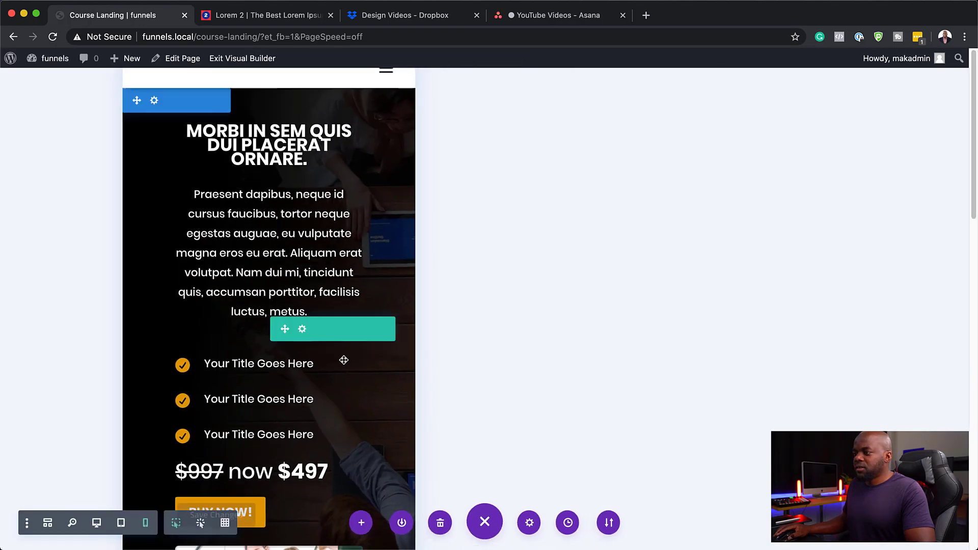
- Return to the desktop preview and add a regular section below the module accordion, without inserting a row
{"action": "left_click", "coordinate": [97, 523]}
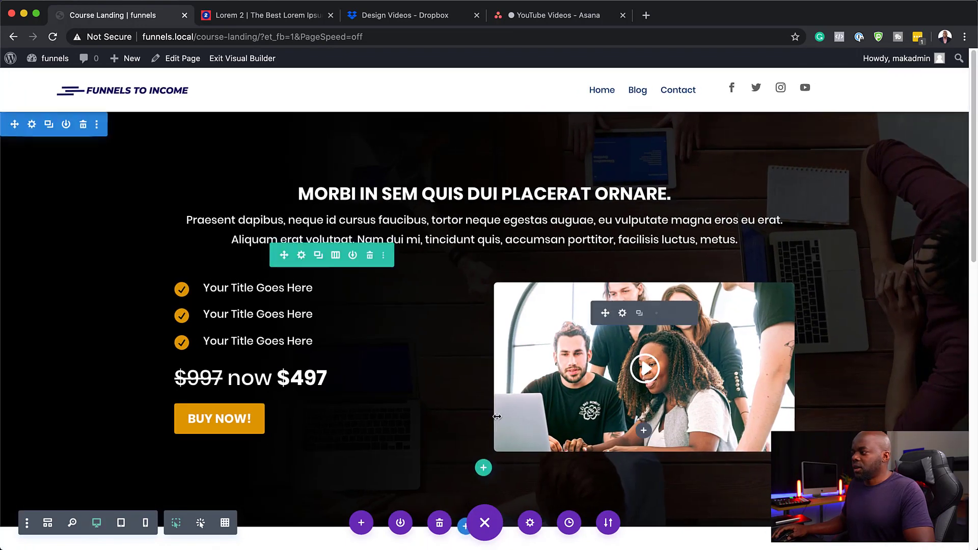
{"action": "scroll", "coordinate": [146, 340], "scroll_direction": "down", "scroll_amount": 15}
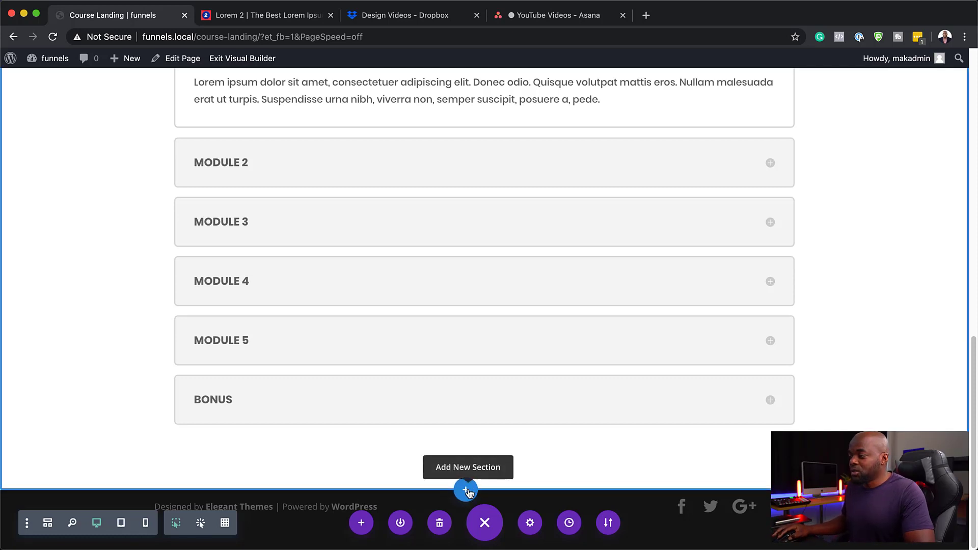
{"action": "left_click", "coordinate": [468, 492]}
{"action": "left_click", "coordinate": [409, 451]}
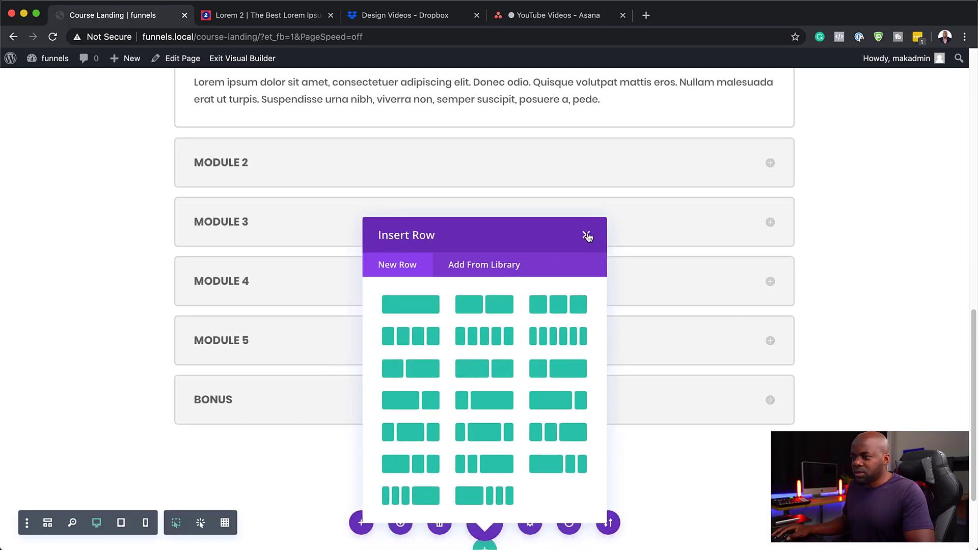
{"action": "left_click", "coordinate": [587, 236]}
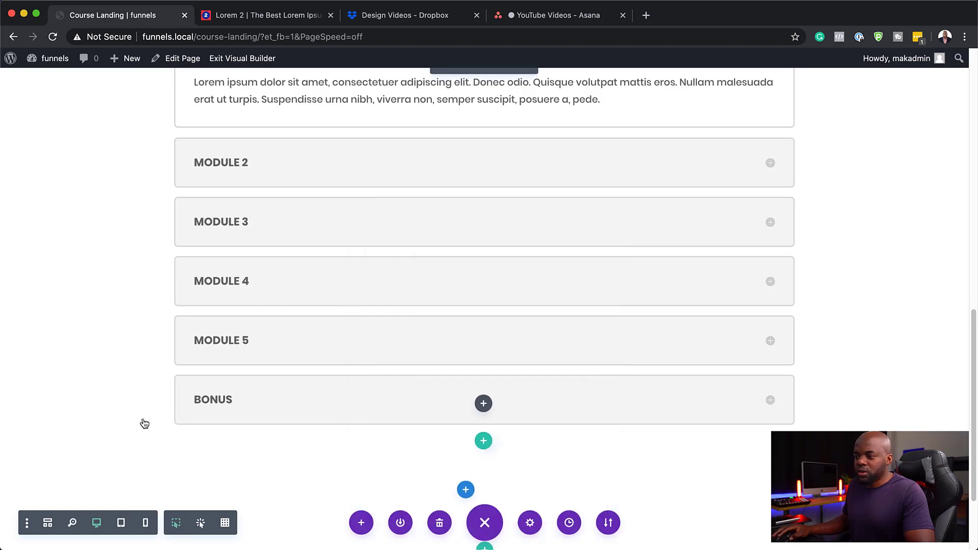
- Give the new empty section a solid light grey background colour
{"action": "scroll", "coordinate": [102, 479], "scroll_direction": "down", "scroll_amount": 3}
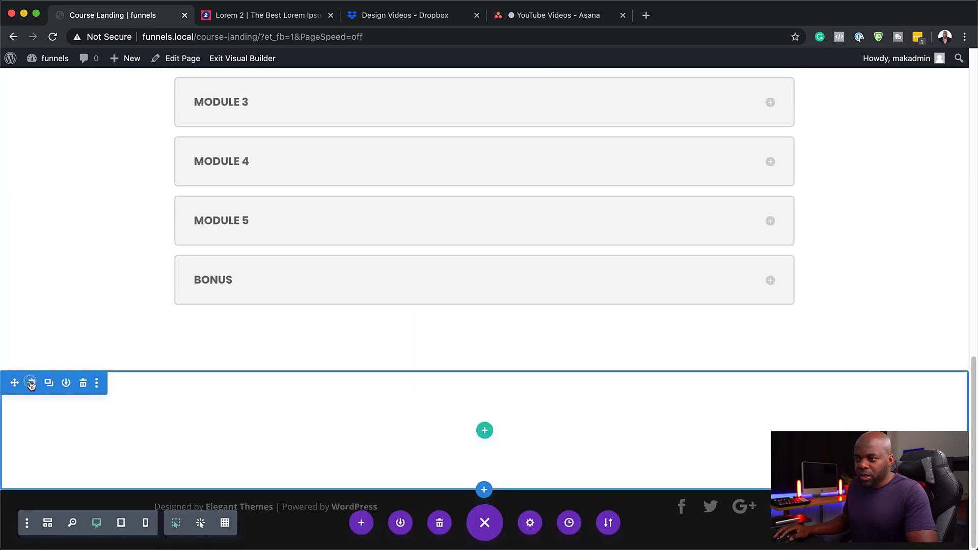
{"action": "left_click", "coordinate": [31, 383]}
{"action": "left_click", "coordinate": [49, 192]}
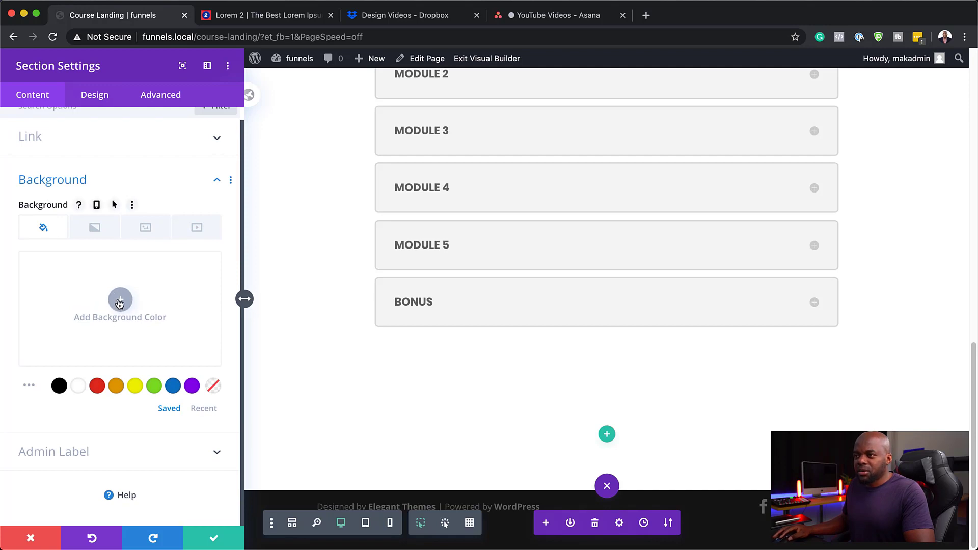
{"action": "left_click", "coordinate": [59, 385]}
{"action": "left_click_drag", "start_coordinate": [107, 323], "coordinate": [9, 259]}
{"action": "left_click", "coordinate": [9, 261]}
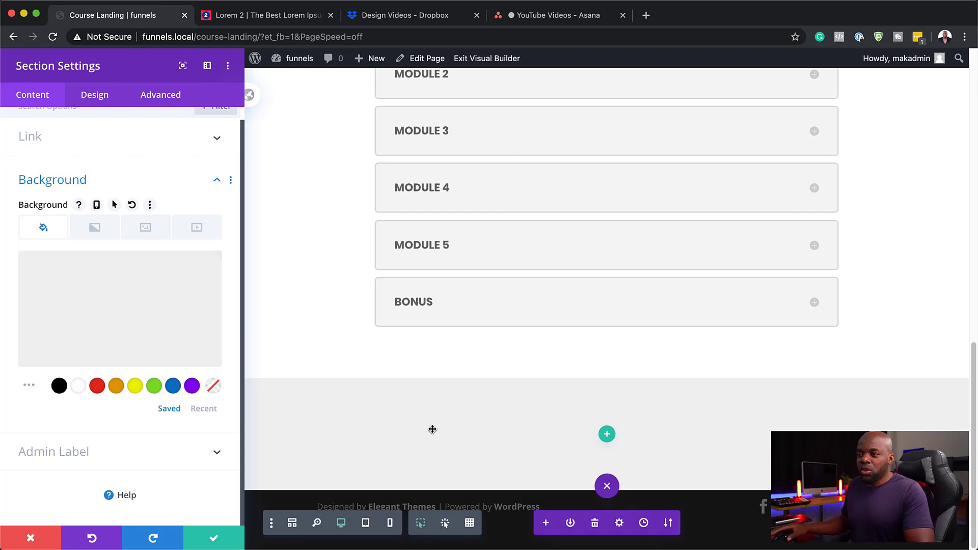
- Add a linear background gradient to the section, running from light grey to transparent rgba(0,0,0,0)
{"action": "left_click", "coordinate": [99, 232]}
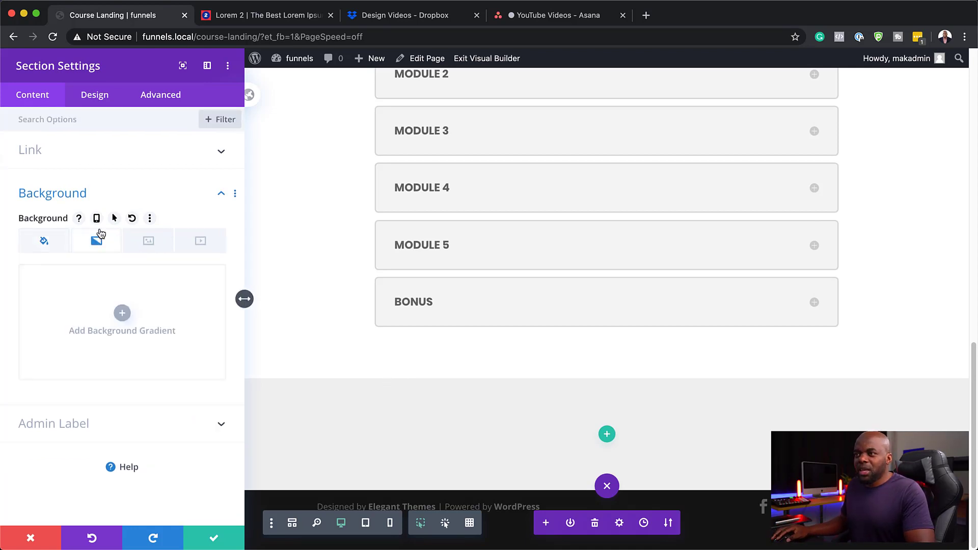
{"action": "left_click", "coordinate": [123, 314]}
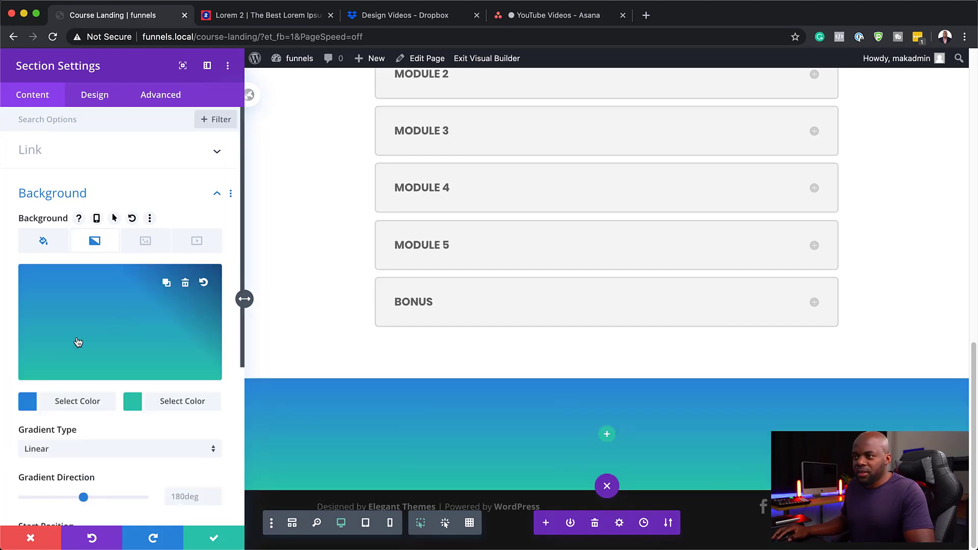
{"action": "left_click", "coordinate": [85, 397]}
{"action": "left_click", "coordinate": [59, 400]}
{"action": "left_click_drag", "start_coordinate": [53, 381], "coordinate": [14, 271]}
{"action": "left_click", "coordinate": [82, 280]}
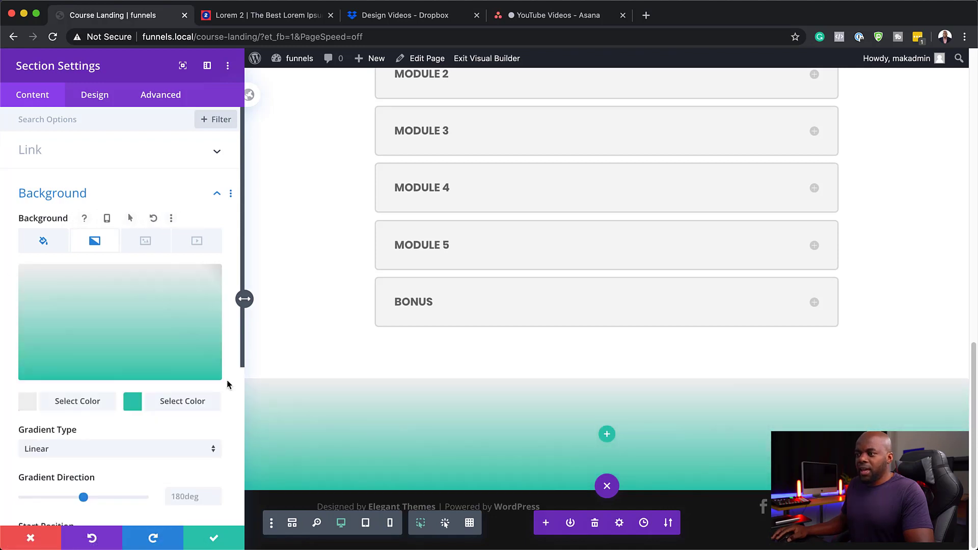
{"action": "left_click", "coordinate": [134, 402]}
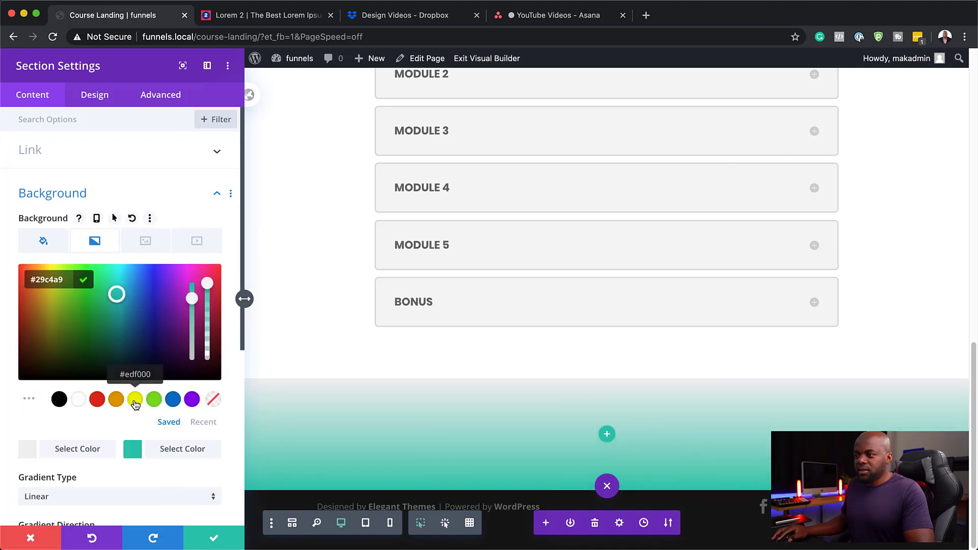
{"action": "left_click", "coordinate": [214, 400]}
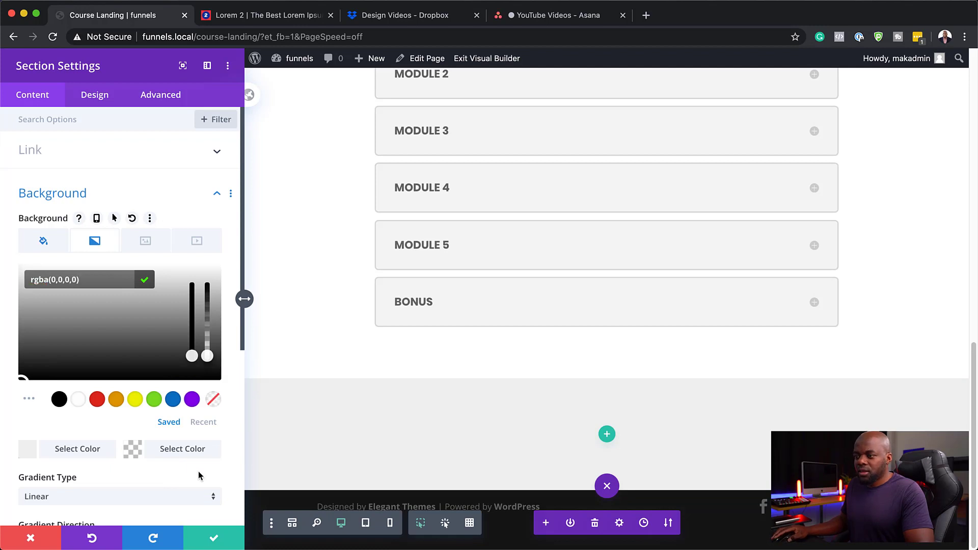
- Try adjusting the background gradient's end and start positions
{"action": "scroll", "coordinate": [198, 475], "scroll_direction": "down", "scroll_amount": 3}
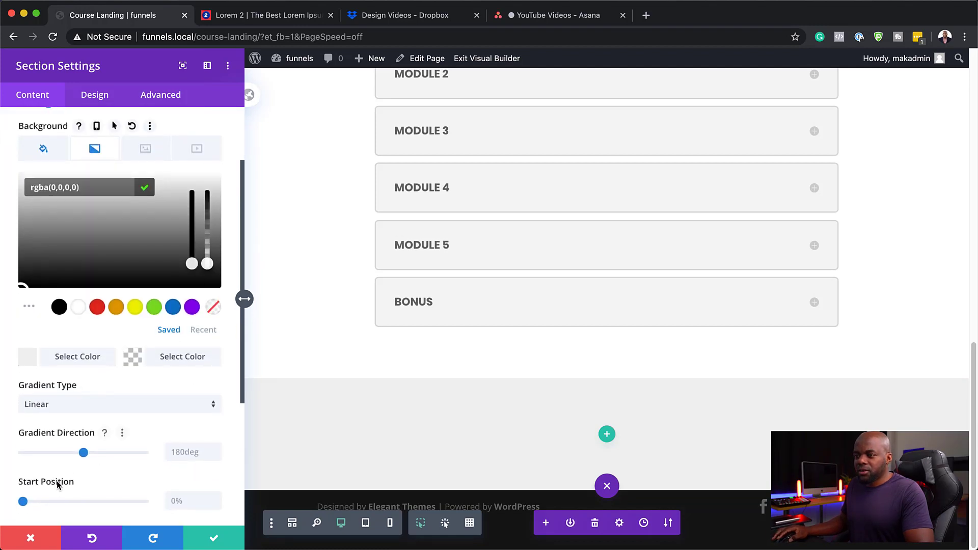
{"action": "scroll", "coordinate": [153, 484], "scroll_direction": "down", "scroll_amount": 4}
{"action": "left_click_drag", "start_coordinate": [144, 414], "coordinate": [268, 423]}
{"action": "scroll", "coordinate": [34, 367], "scroll_direction": "down", "scroll_amount": 2}
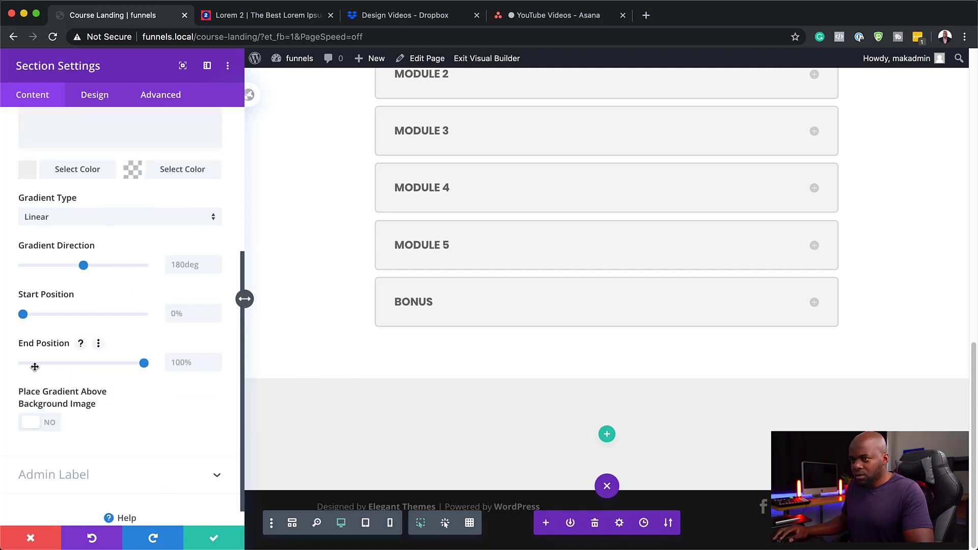
{"action": "left_click_drag", "start_coordinate": [28, 316], "coordinate": [4, 317]}
{"action": "scroll", "coordinate": [154, 403], "scroll_direction": "up", "scroll_amount": 4}
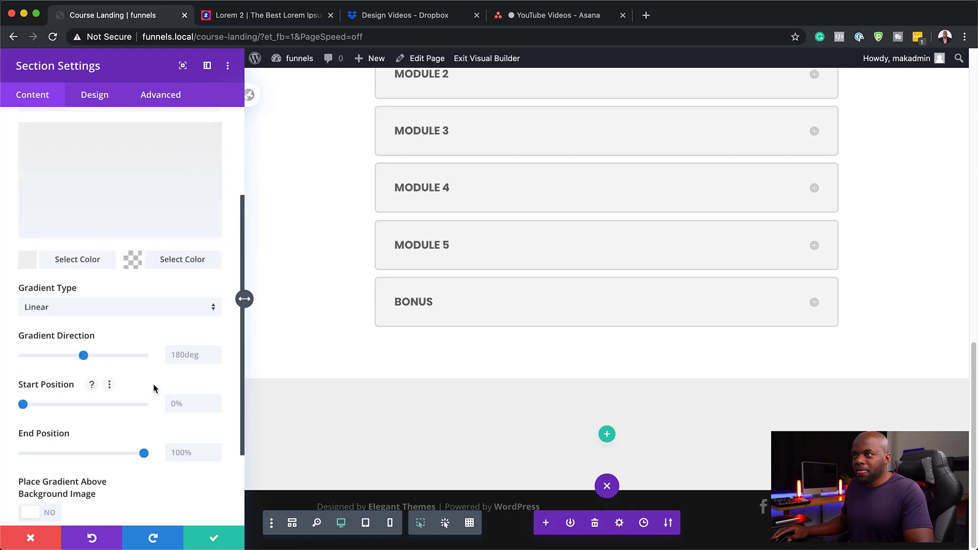
- Refine the gradient's first colour to a very pale off-white grey, keep the second transparent and save the section
{"action": "left_click", "coordinate": [133, 260]}
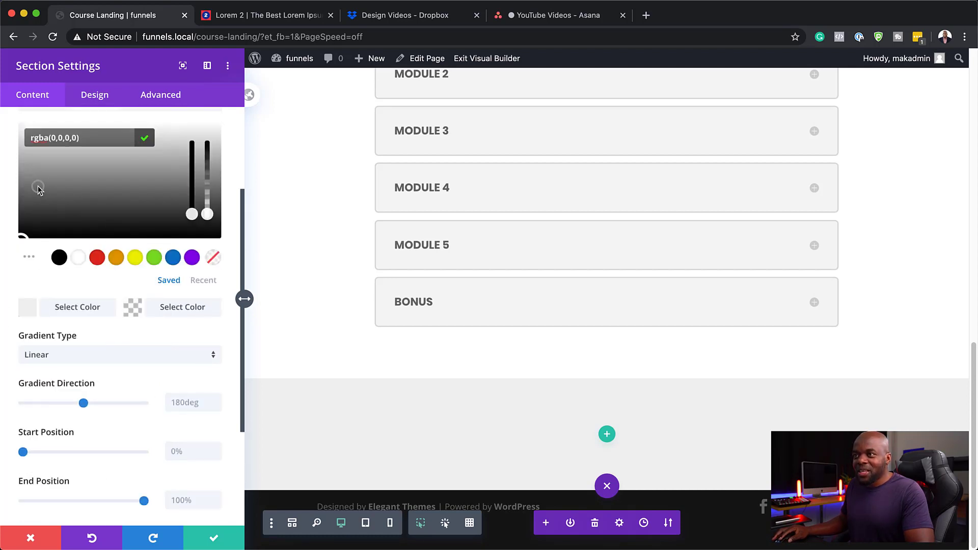
{"action": "left_click_drag", "start_coordinate": [41, 190], "coordinate": [22, 151]}
{"action": "scroll", "coordinate": [18, 121], "scroll_direction": "up", "scroll_amount": 5}
{"action": "left_click", "coordinate": [41, 284]}
{"action": "left_click", "coordinate": [39, 281]}
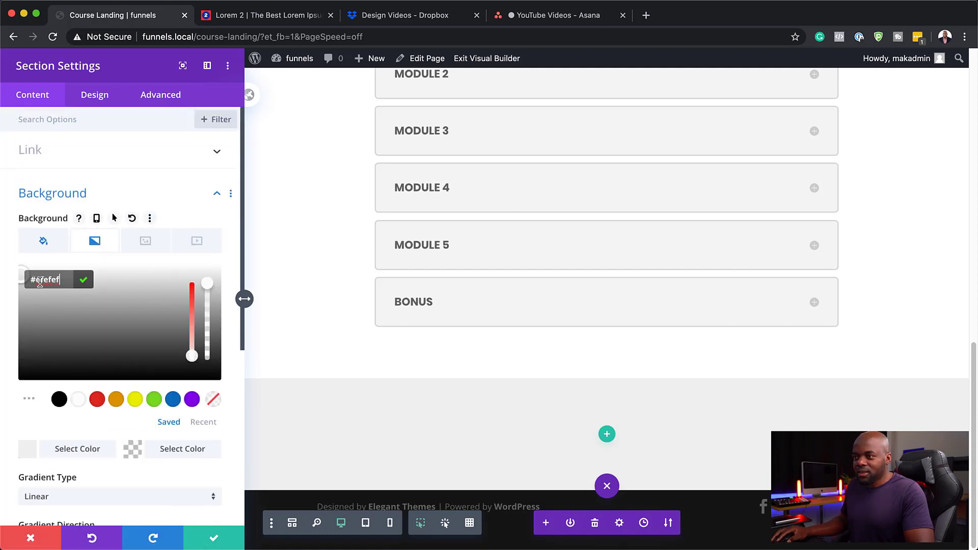
{"action": "left_click", "coordinate": [131, 451]}
{"action": "left_click", "coordinate": [39, 297]}
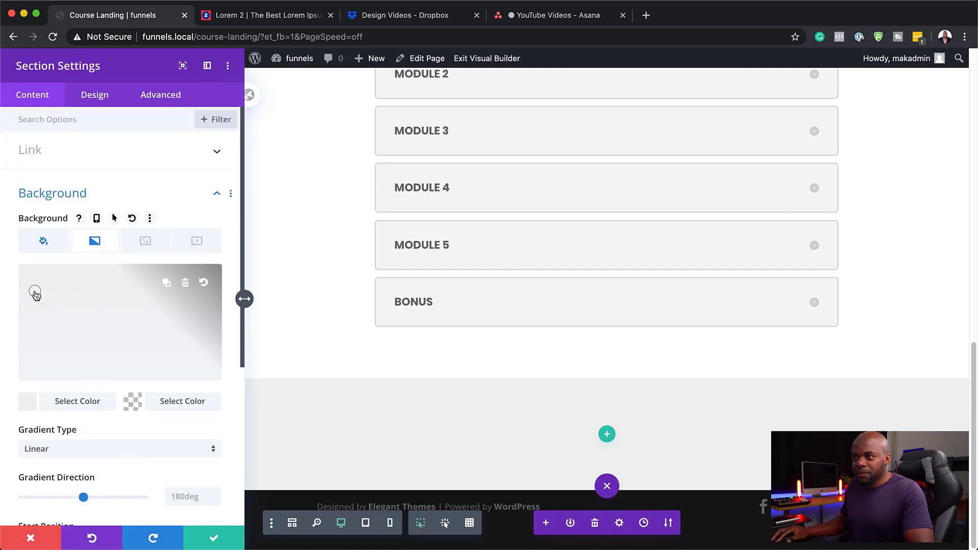
{"action": "left_click", "coordinate": [29, 282]}
{"action": "left_click_drag", "start_coordinate": [21, 275], "coordinate": [14, 256]}
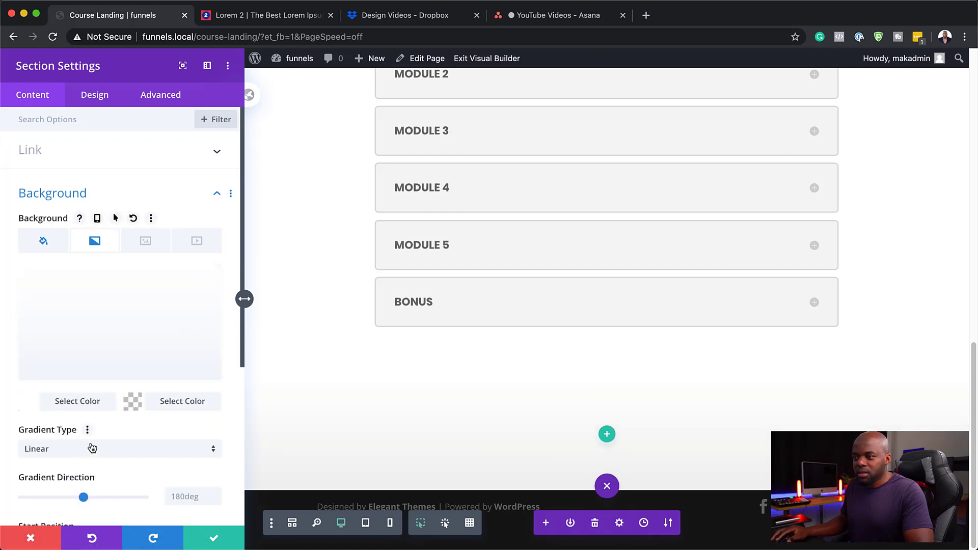
{"action": "left_click", "coordinate": [29, 400]}
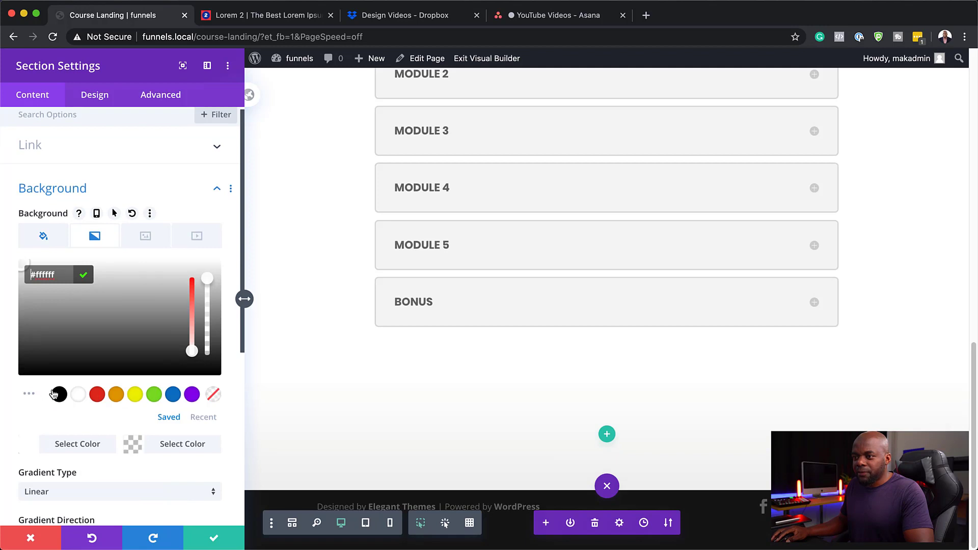
{"action": "mouse_move", "coordinate": [21, 265]}
{"action": "left_mouse_down"}
{"action": "mouse_move", "coordinate": [37, 277]}
{"action": "mouse_move", "coordinate": [14, 266]}
{"action": "left_mouse_up"}
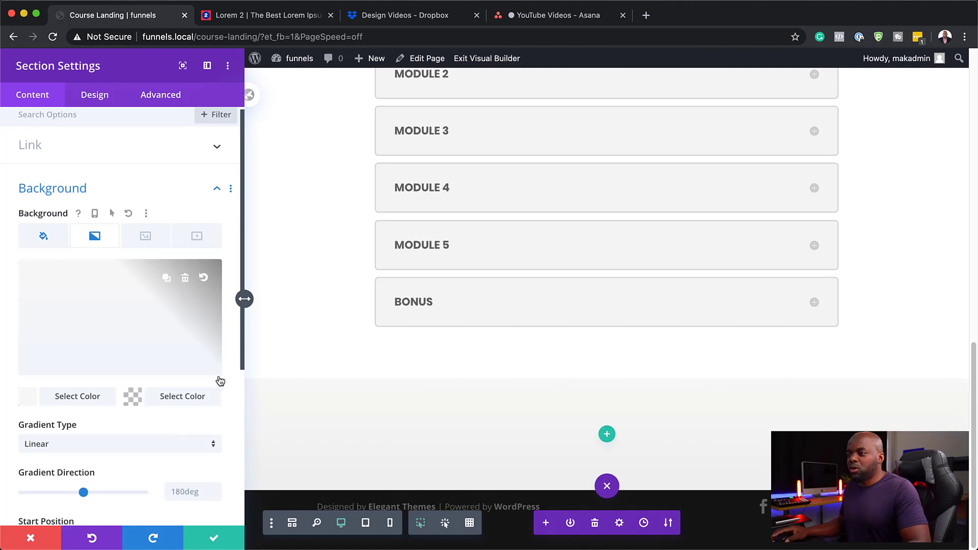
{"action": "left_click", "coordinate": [214, 543]}
- Insert a single-column row in the new gradient section and dismiss the module choices without adding one
{"action": "scroll", "coordinate": [541, 335], "scroll_direction": "down", "scroll_amount": 2}
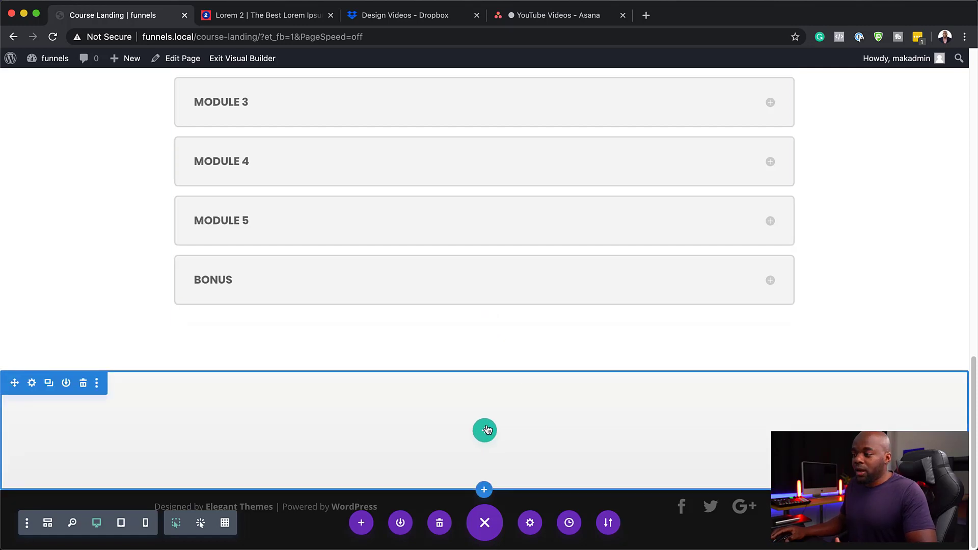
{"action": "left_click", "coordinate": [485, 431]}
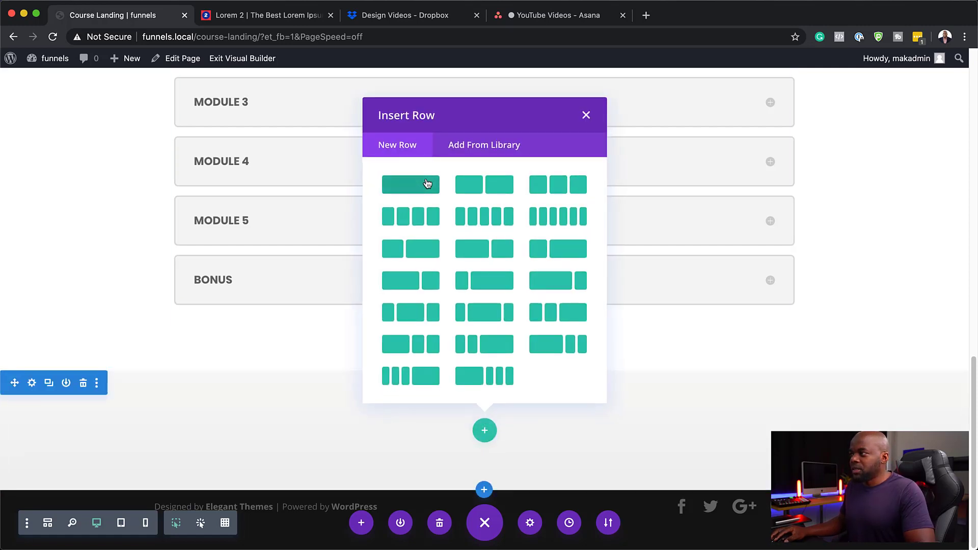
{"action": "left_click", "coordinate": [427, 185]}
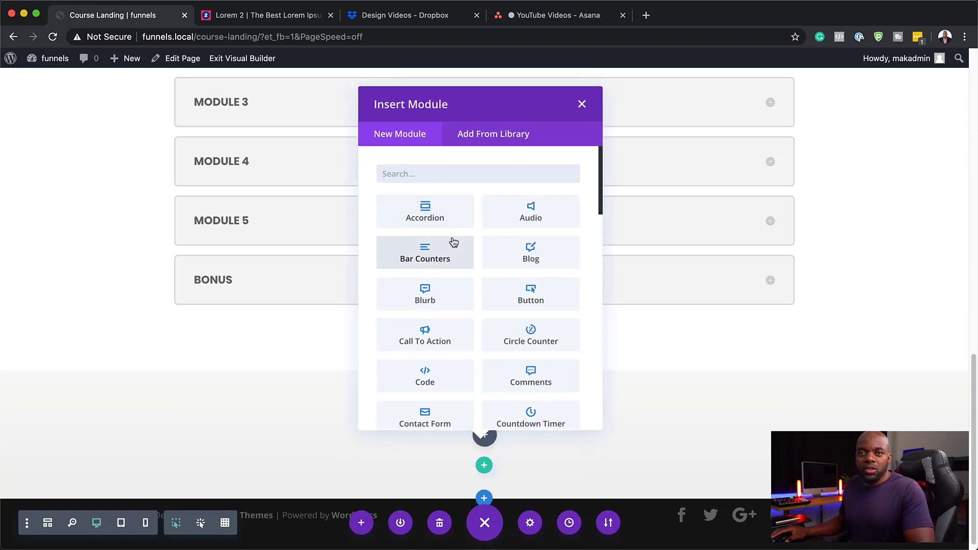
{"action": "left_click", "coordinate": [582, 104]}
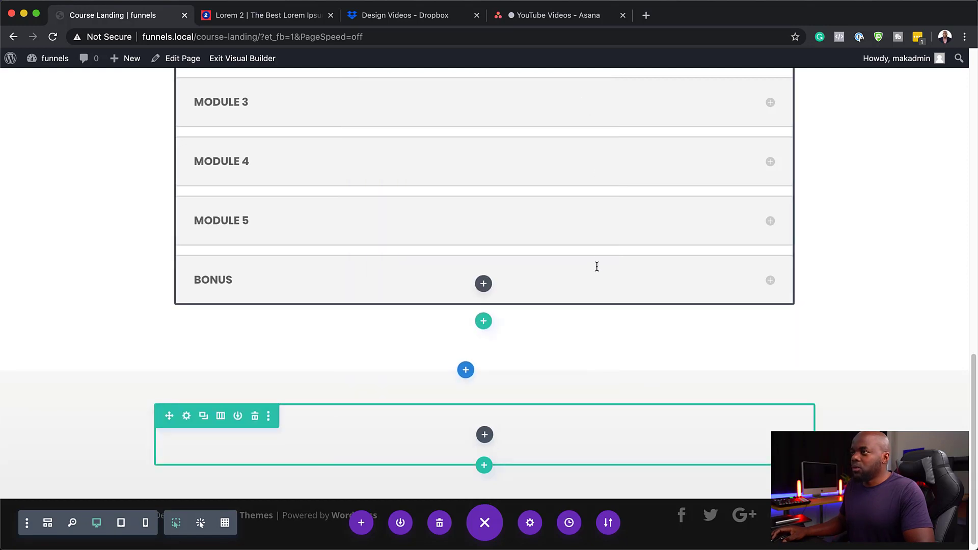
{"action": "scroll", "coordinate": [597, 259], "scroll_direction": "up", "scroll_amount": 6}
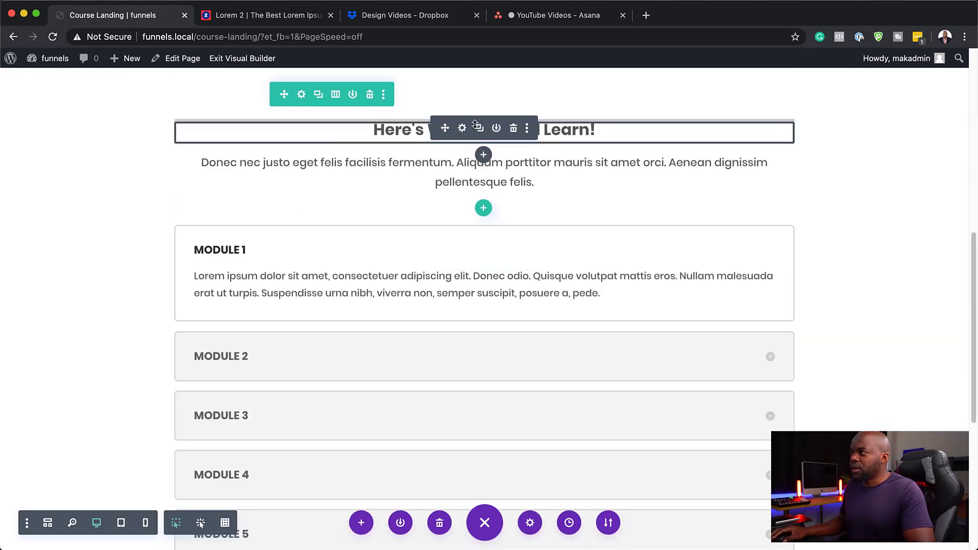
- Duplicate the "Here's What You Will Learn!" heading into the gradient section, change its text to Testimonials and save it
{"action": "left_click", "coordinate": [478, 130]}
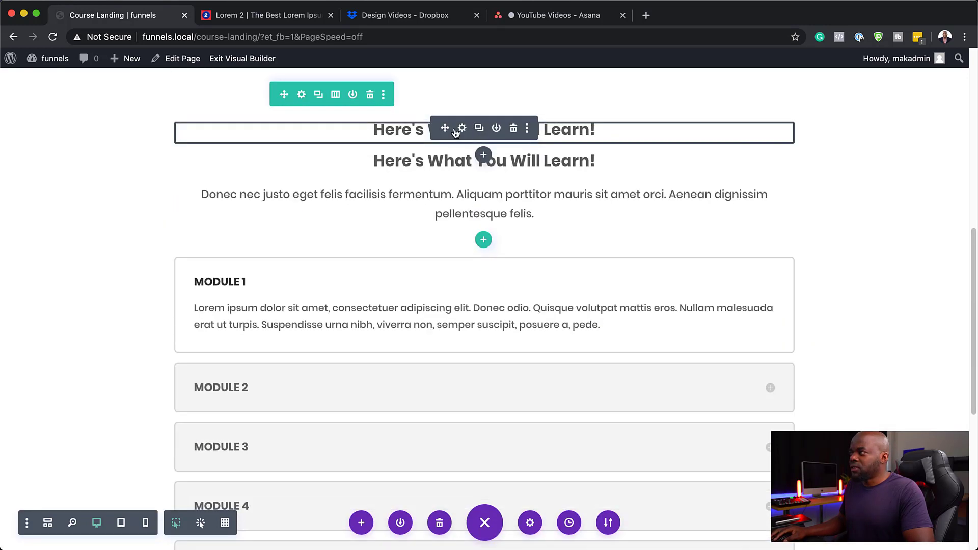
{"action": "left_click_drag", "start_coordinate": [444, 127], "coordinate": [445, 462]}
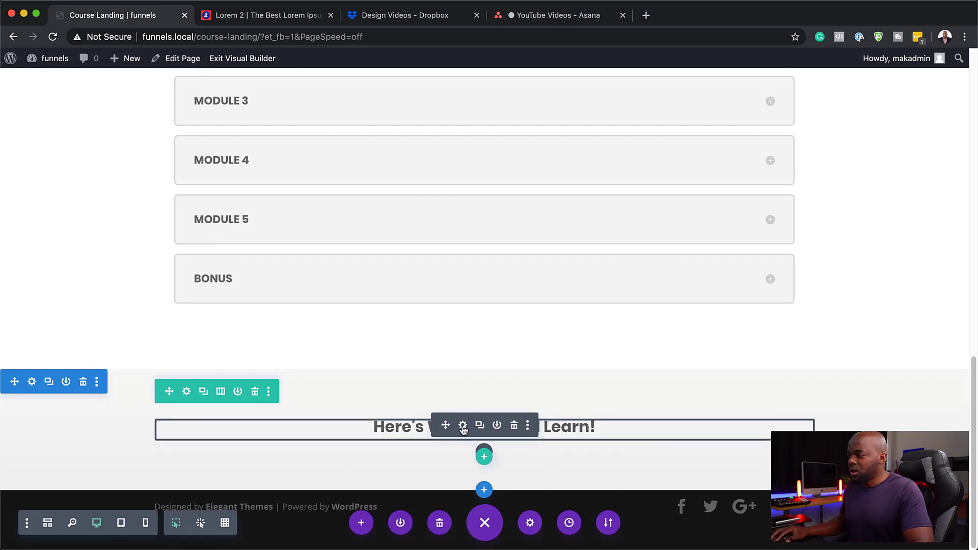
{"action": "left_click", "coordinate": [462, 425]}
{"action": "left_click_drag", "start_coordinate": [87, 320], "coordinate": [15, 284]}
{"action": "type", "text": "Testimonials"}
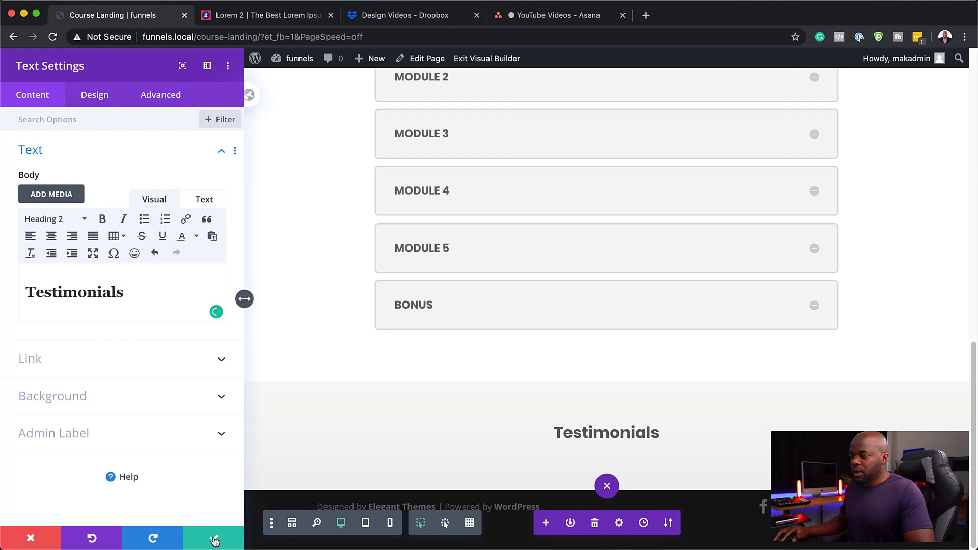
{"action": "left_click", "coordinate": [214, 539]}
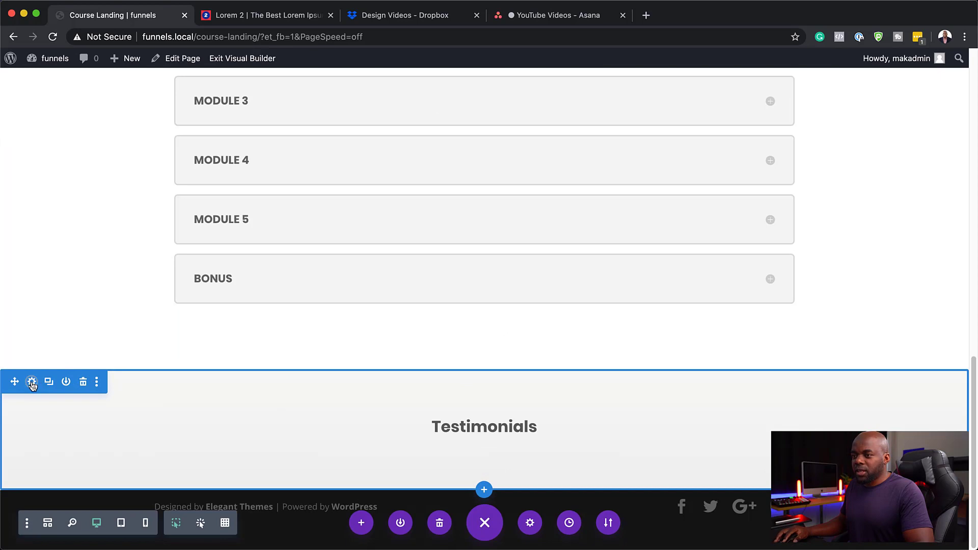
- Set the testimonials section's top and bottom padding to a linked 5vw and save the section
{"action": "left_click", "coordinate": [32, 382]}
{"action": "left_click", "coordinate": [105, 96]}
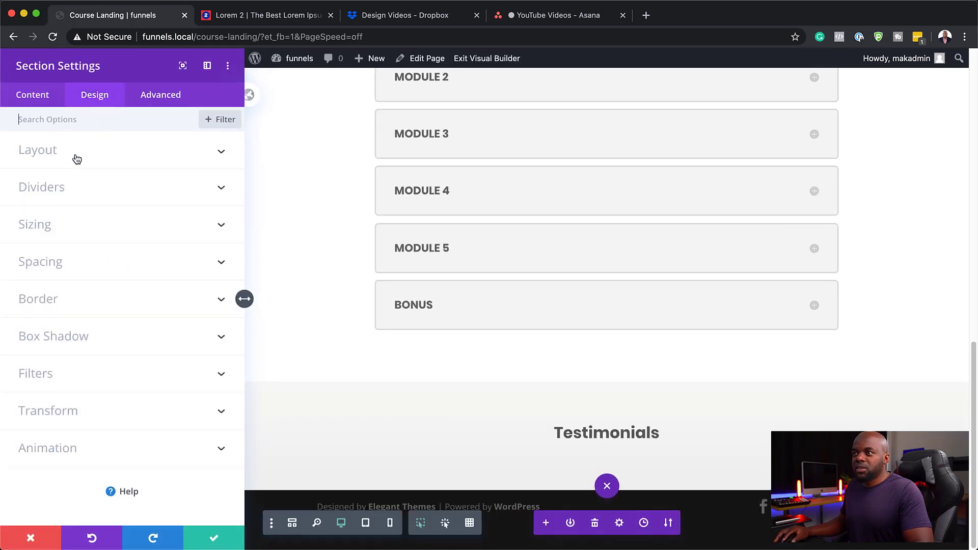
{"action": "left_click", "coordinate": [46, 264]}
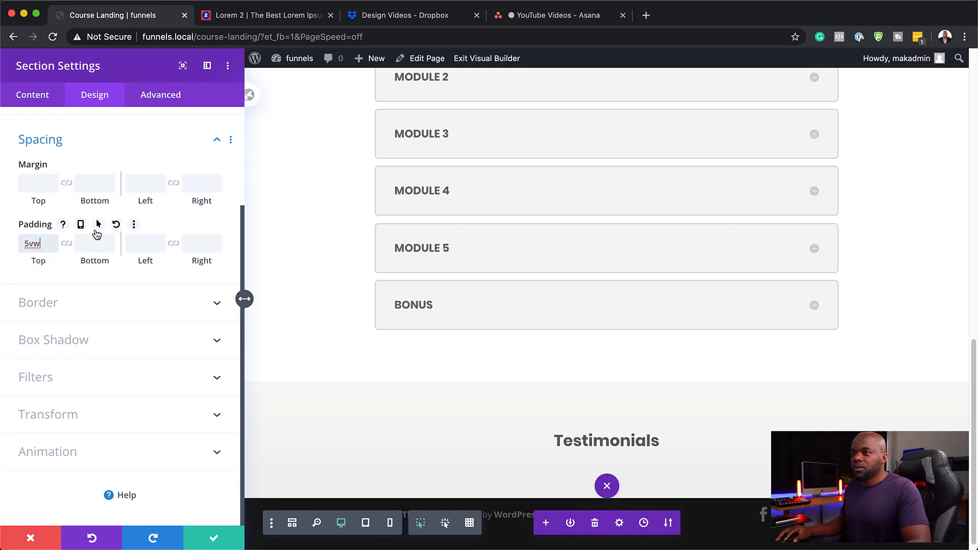
{"action": "left_click", "coordinate": [66, 245]}
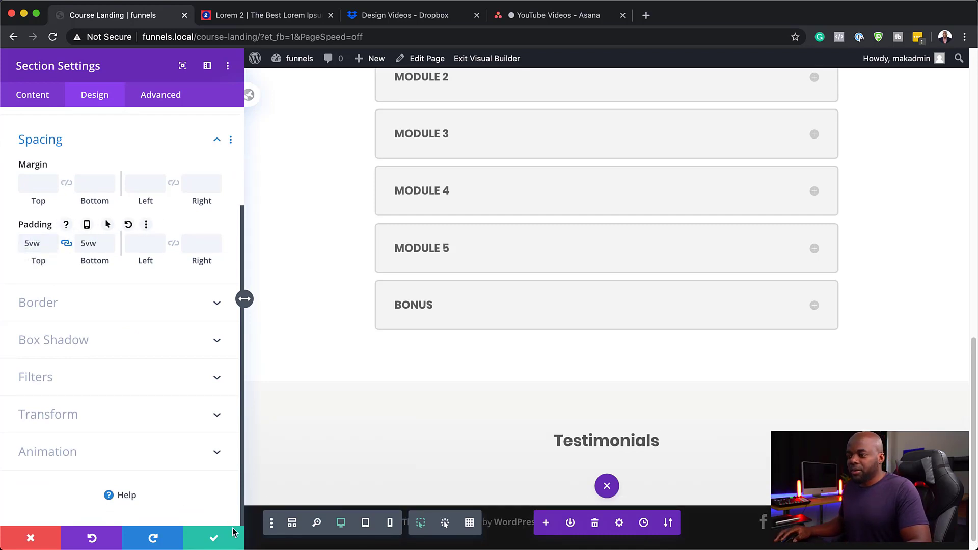
{"action": "left_click", "coordinate": [213, 538]}
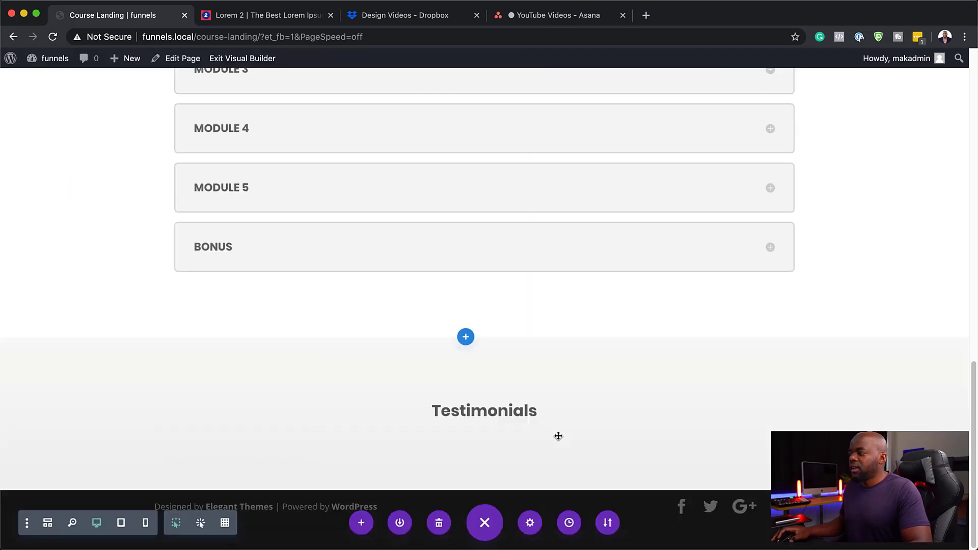
- Insert a single-column row below the Testimonials heading and add a Testimonial module to it
{"action": "left_click", "coordinate": [483, 441]}
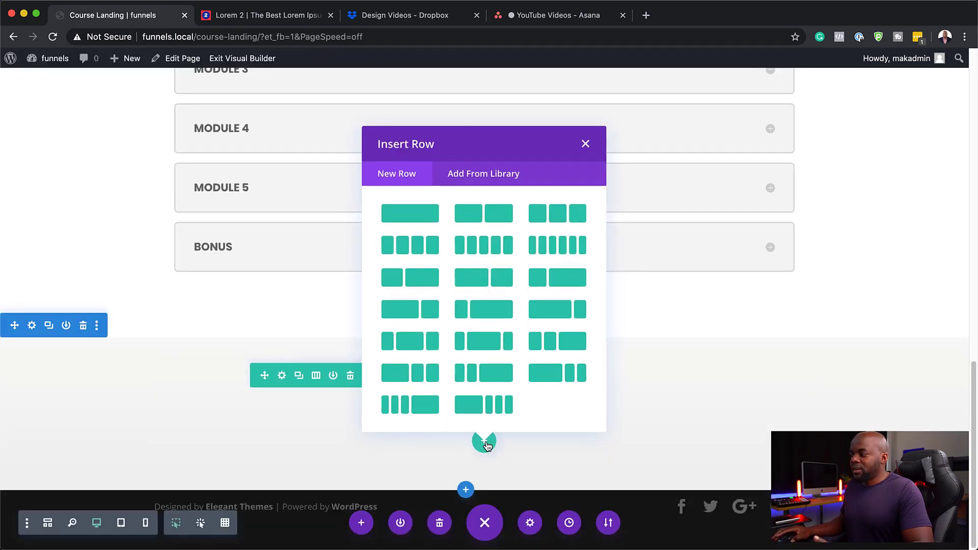
{"action": "left_click", "coordinate": [431, 218]}
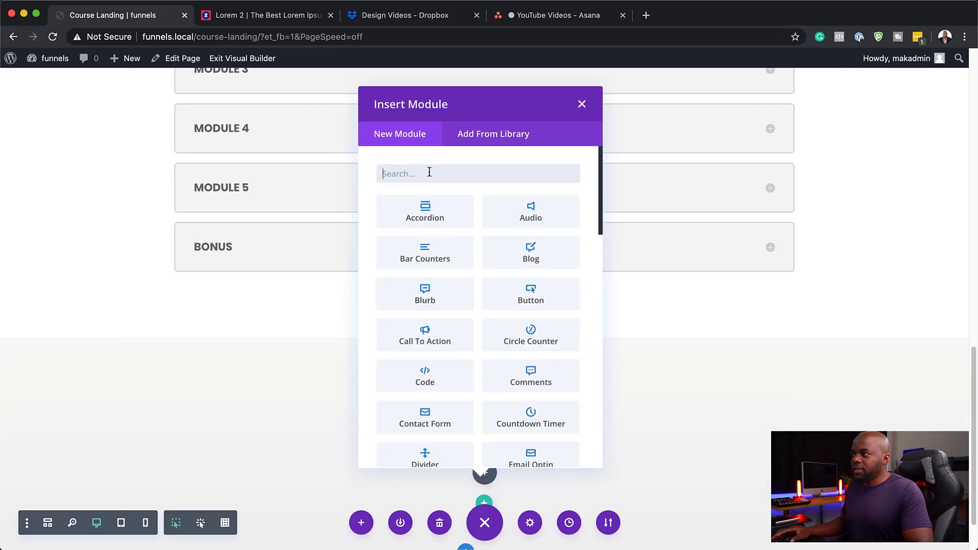
{"action": "type", "text": "test"}
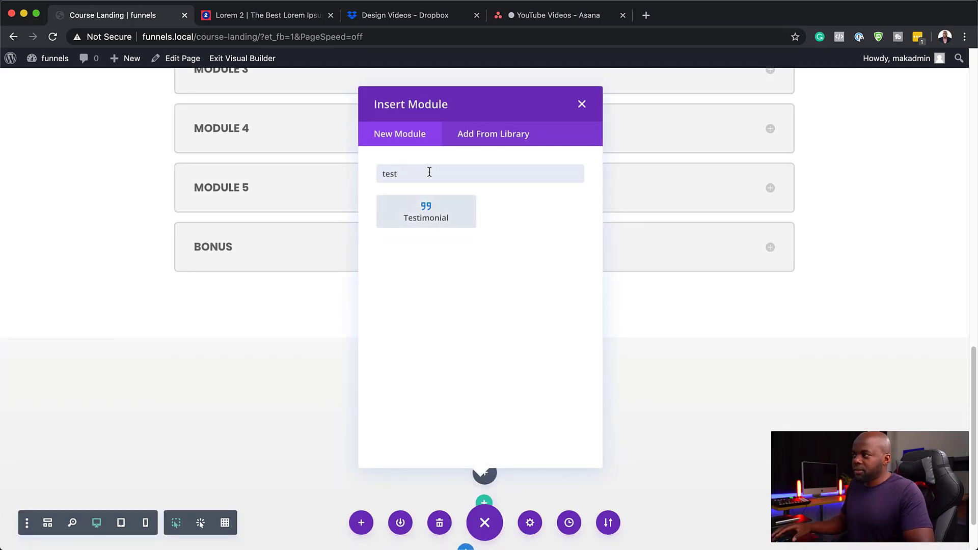
{"action": "left_click", "coordinate": [422, 214]}
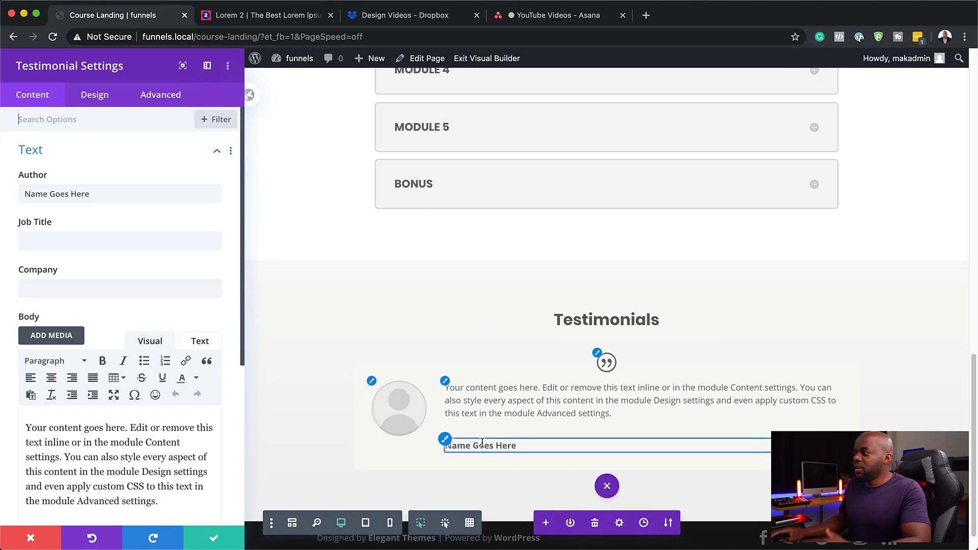
- Turn off the quote icon in the testimonial module's elements
{"action": "scroll", "coordinate": [105, 405], "scroll_direction": "down", "scroll_amount": 5}
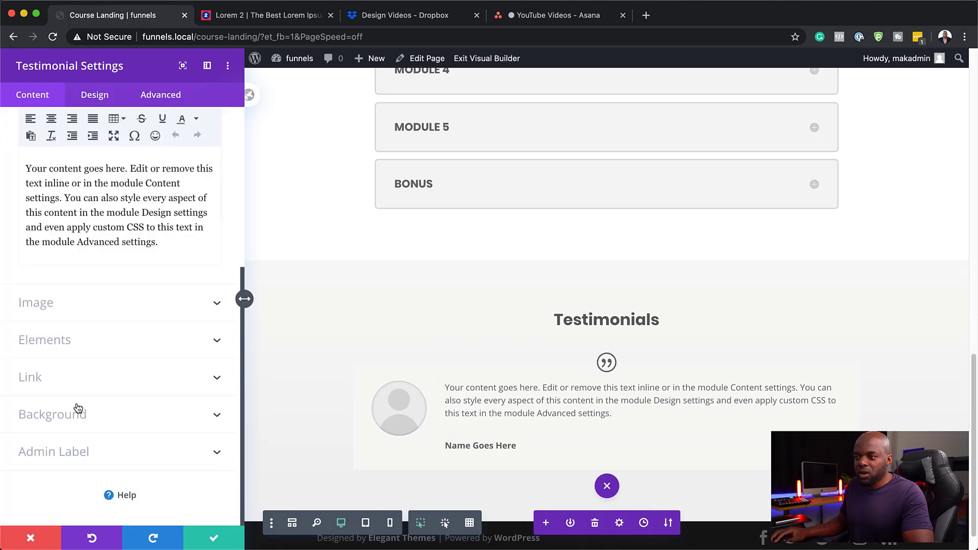
{"action": "left_click", "coordinate": [68, 351]}
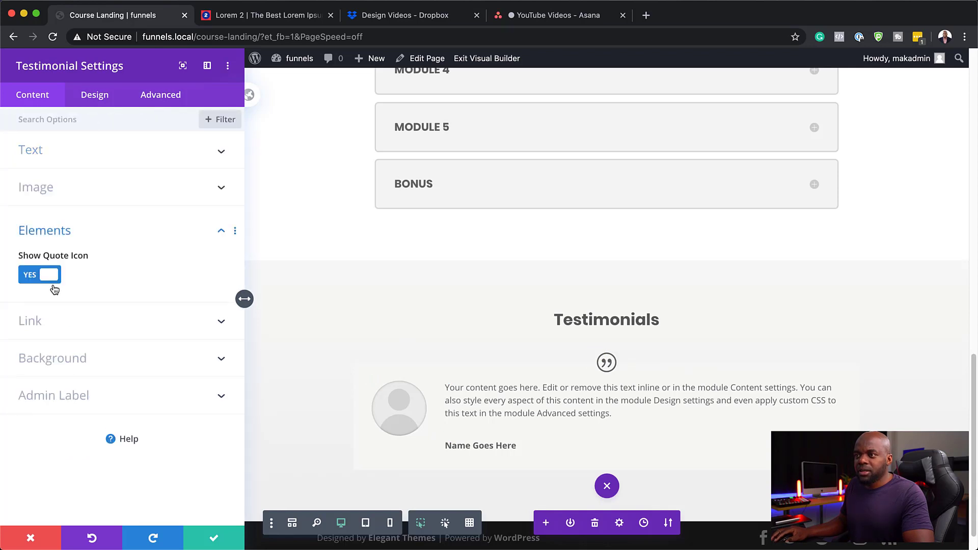
{"action": "left_click", "coordinate": [29, 276]}
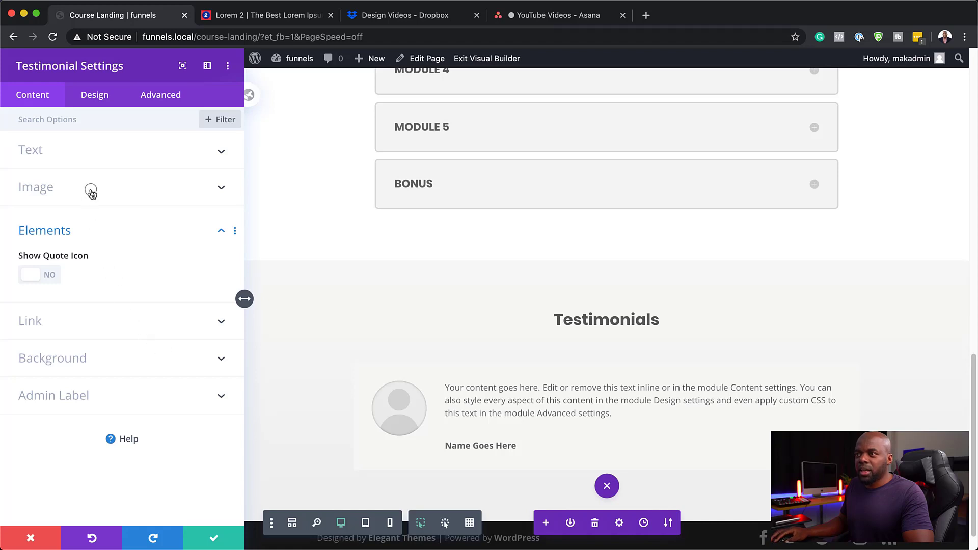
- Set the testimonial's image to portrait-02.jpg from the media library
{"action": "left_click", "coordinate": [91, 194]}
{"action": "left_click", "coordinate": [138, 240]}
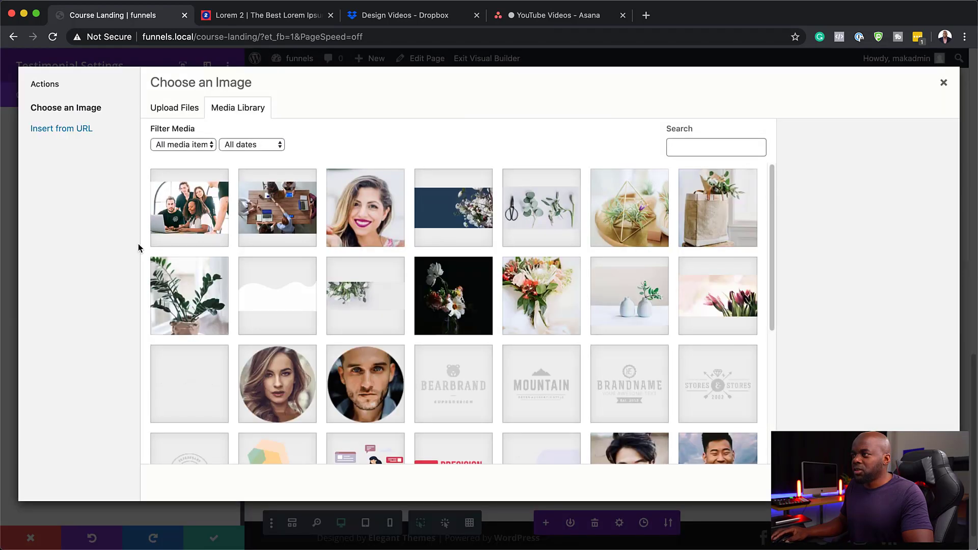
{"action": "left_click", "coordinate": [377, 219]}
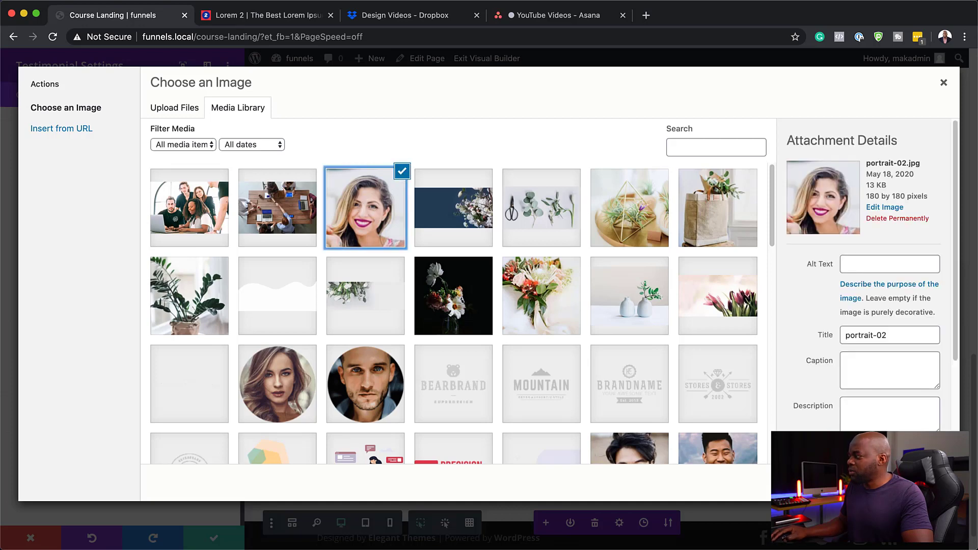
{"action": "left_click", "coordinate": [918, 482]}
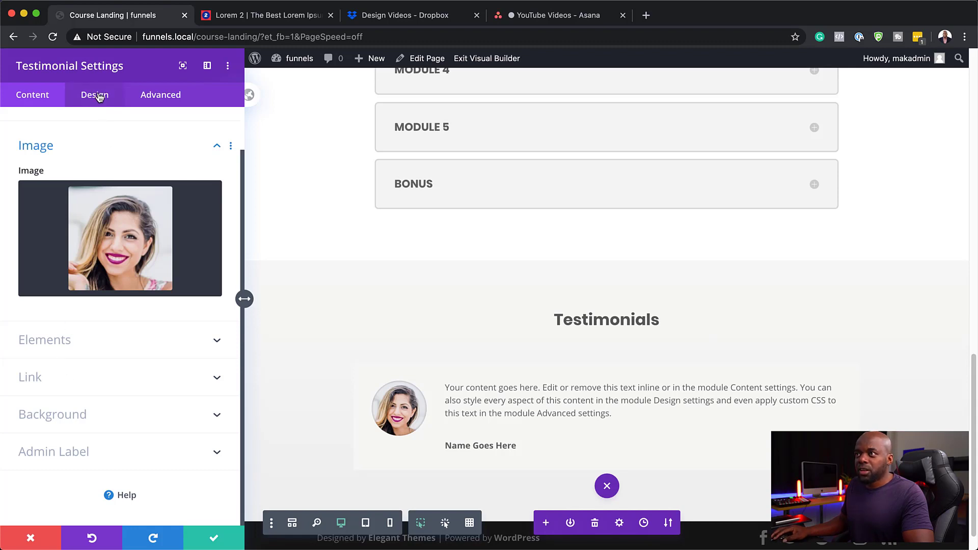
- Set the testimonial portrait's image width and height to 100px each
{"action": "left_click", "coordinate": [99, 96]}
{"action": "scroll", "coordinate": [94, 342], "scroll_direction": "down", "scroll_amount": 2}
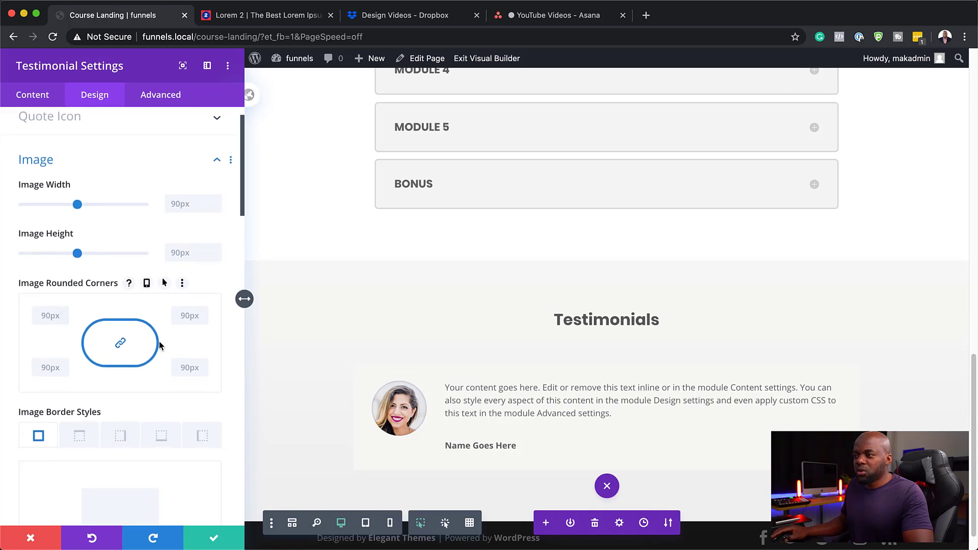
{"action": "scroll", "coordinate": [159, 346], "scroll_direction": "down", "scroll_amount": 1}
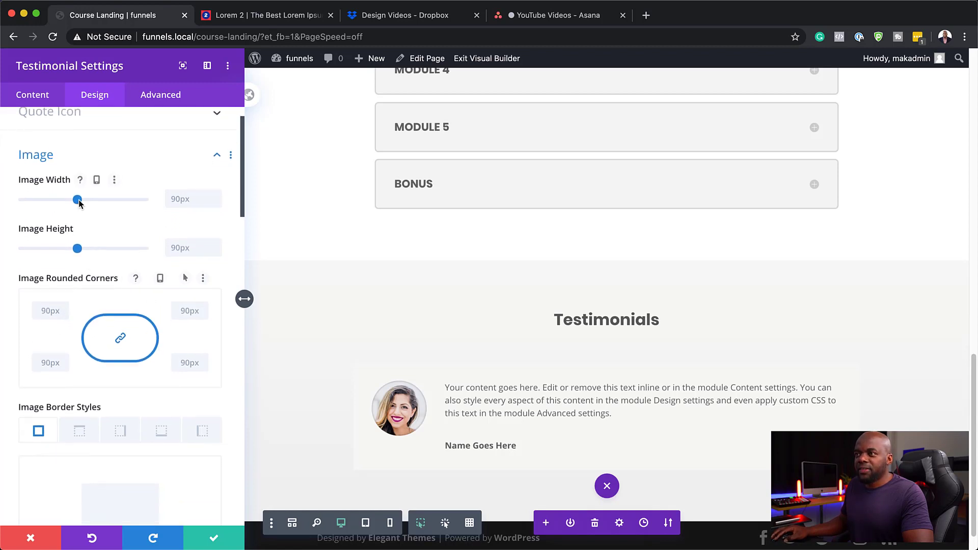
{"action": "left_click_drag", "start_coordinate": [78, 201], "coordinate": [84, 203]}
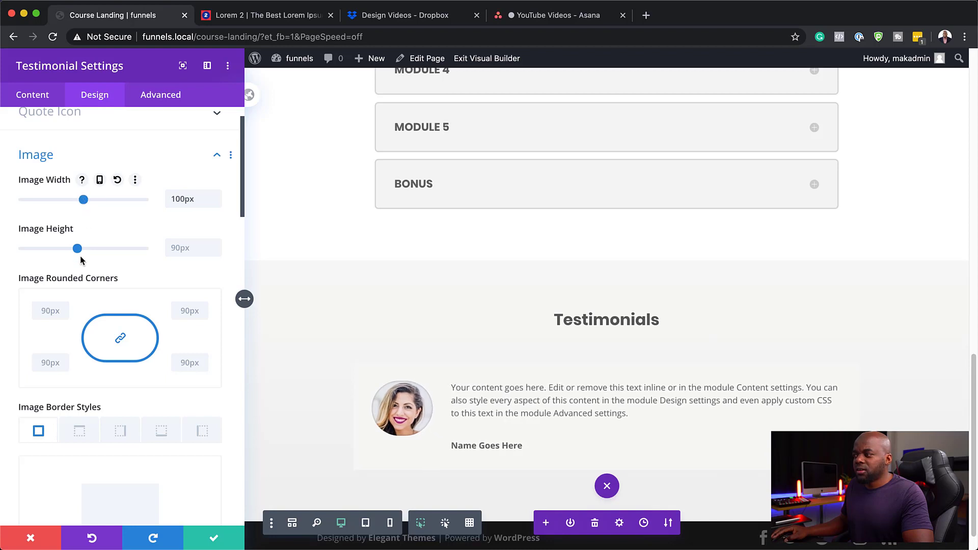
{"action": "left_click_drag", "start_coordinate": [80, 254], "coordinate": [84, 253]}
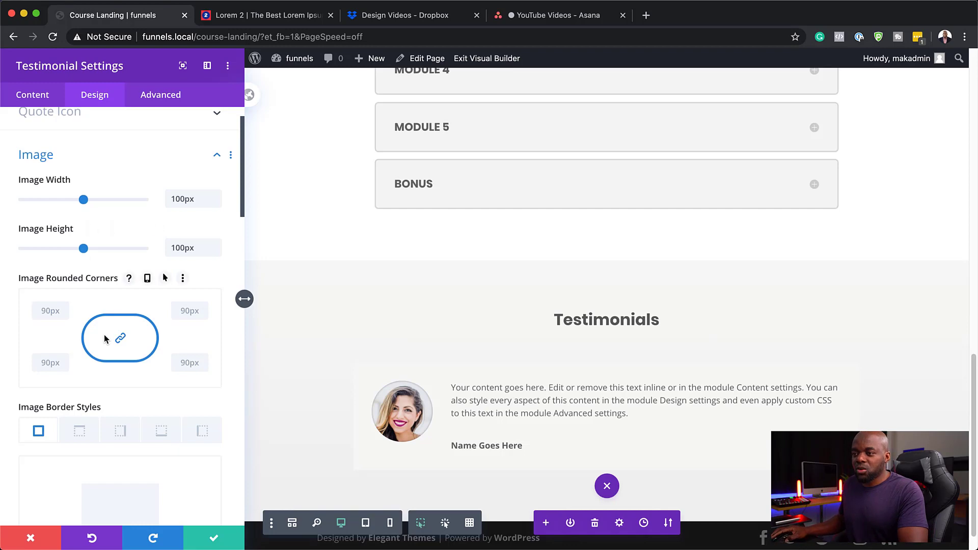
- Set the testimonial's body text to the Poppins font at 16px
{"action": "scroll", "coordinate": [117, 336], "scroll_direction": "down", "scroll_amount": 10}
{"action": "scroll", "coordinate": [118, 336], "scroll_direction": "down", "scroll_amount": 6}
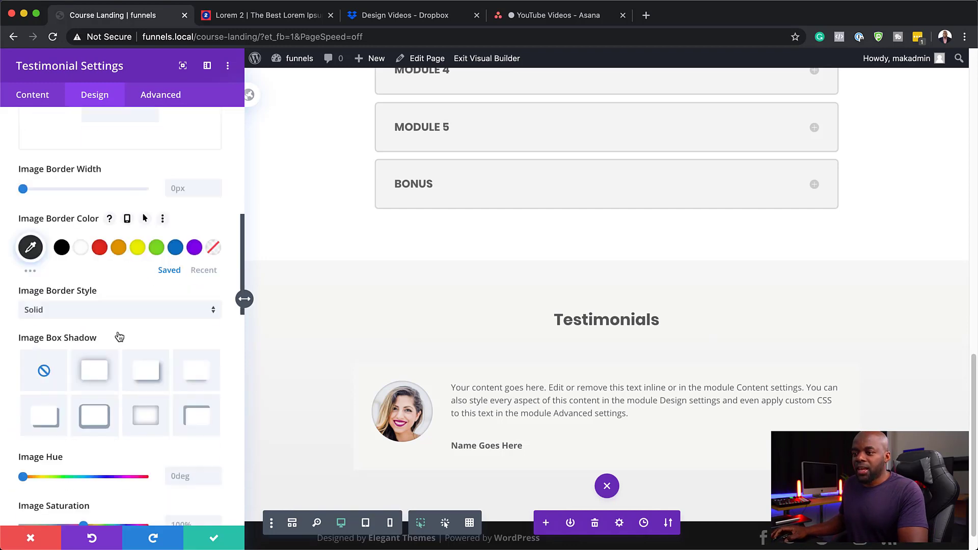
{"action": "scroll", "coordinate": [119, 337], "scroll_direction": "up", "scroll_amount": 10}
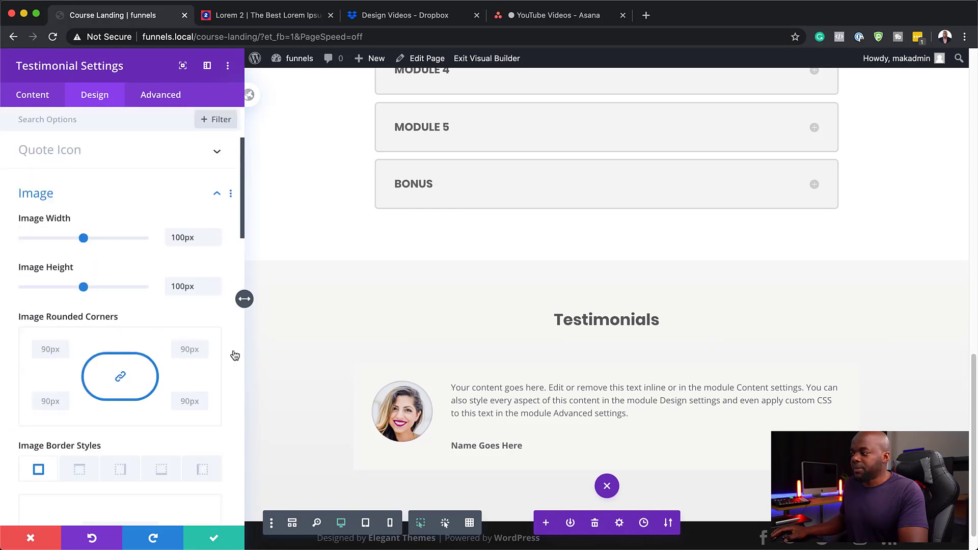
{"action": "scroll", "coordinate": [415, 373], "scroll_direction": "up", "scroll_amount": 16}
{"action": "scroll", "coordinate": [379, 393], "scroll_direction": "down", "scroll_amount": 9}
{"action": "scroll", "coordinate": [426, 379], "scroll_direction": "down", "scroll_amount": 7}
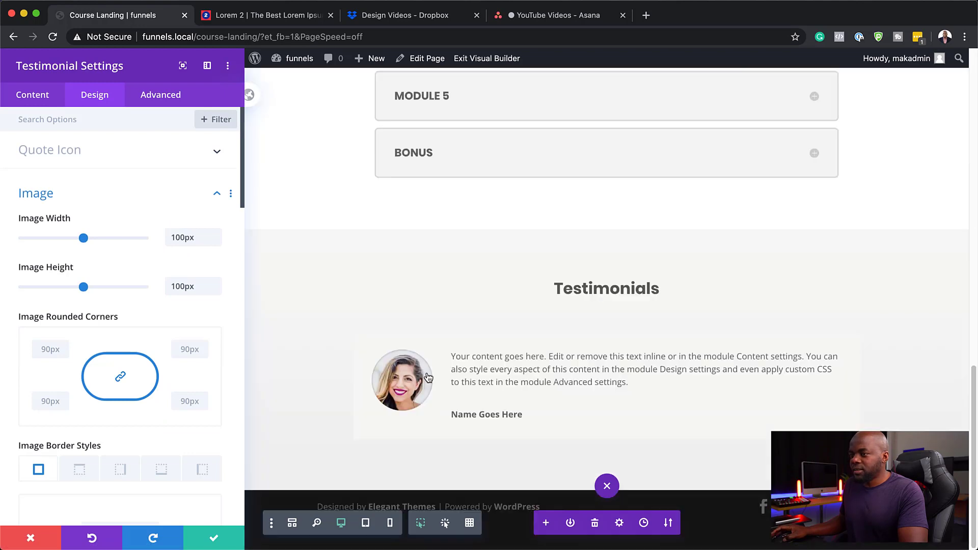
{"action": "left_click", "coordinate": [451, 357]}
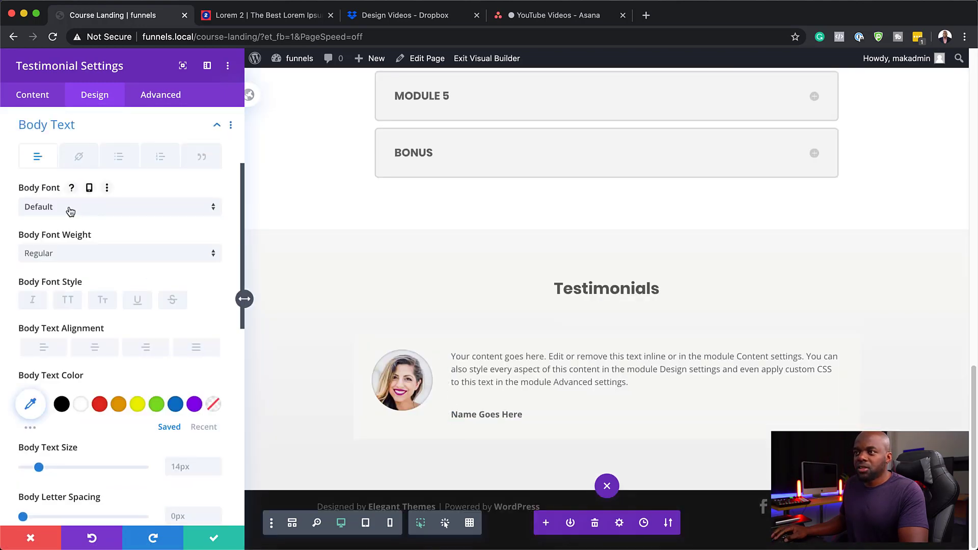
{"action": "left_click", "coordinate": [74, 207]}
{"action": "left_click", "coordinate": [67, 207]}
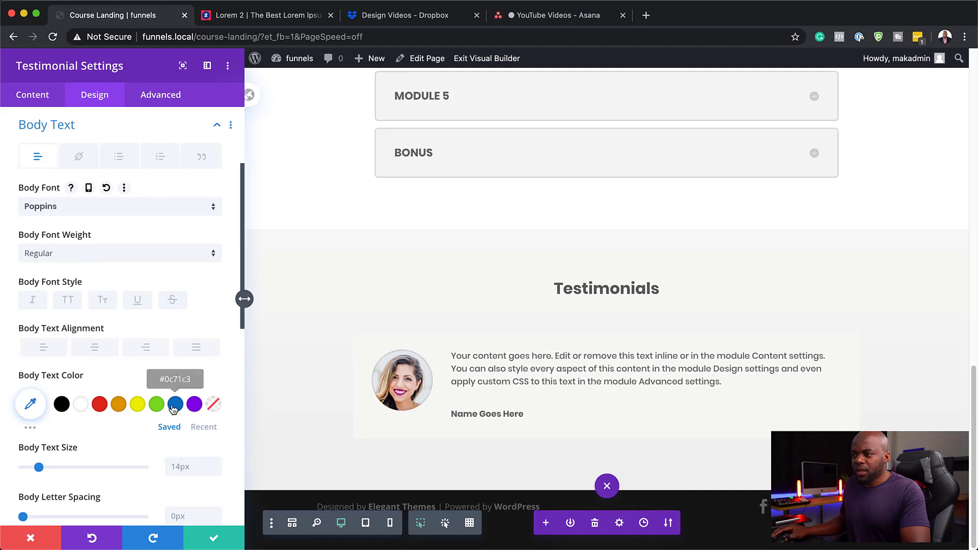
{"action": "left_click", "coordinate": [217, 465]}
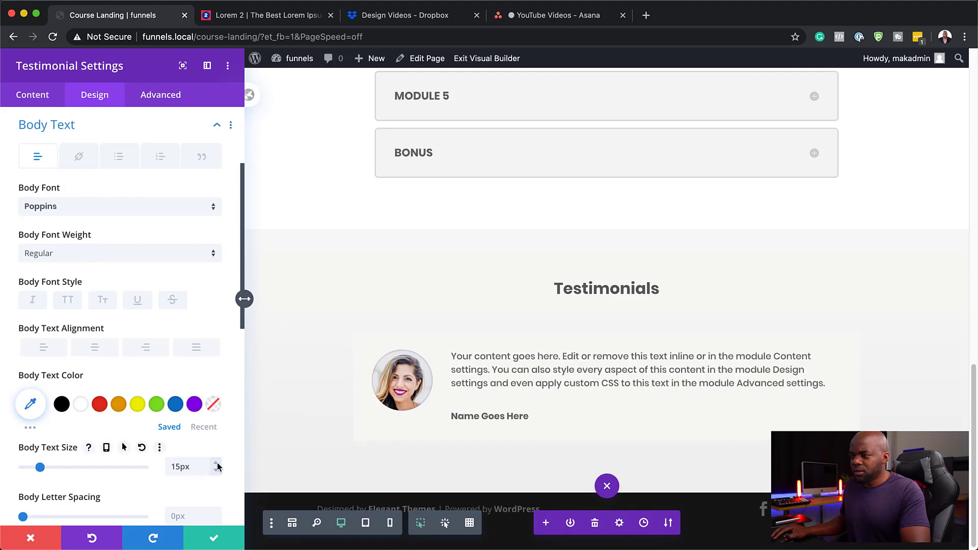
{"action": "left_click", "coordinate": [217, 464]}
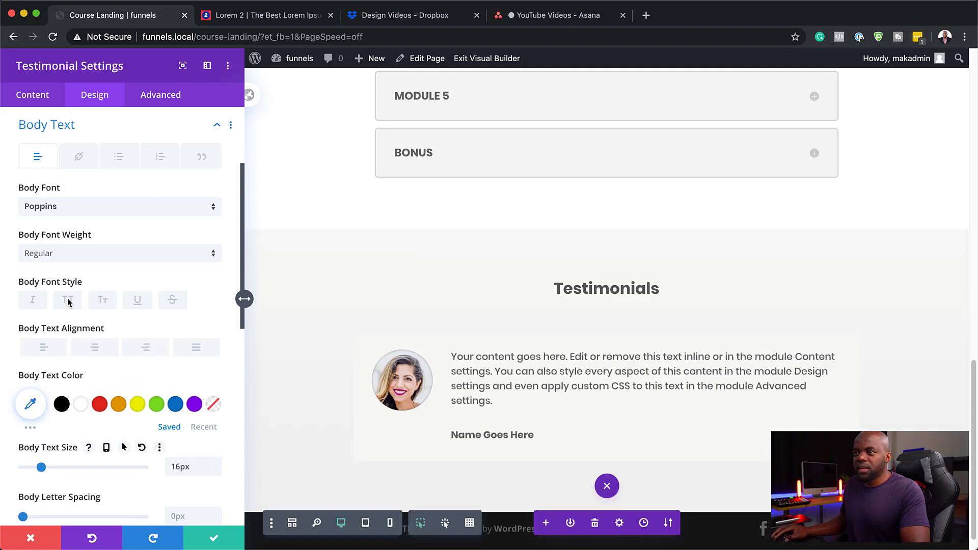
- Set the testimonial body text's font weight to Light and darken its colour to a very dark grey
{"action": "left_click", "coordinate": [53, 255]}
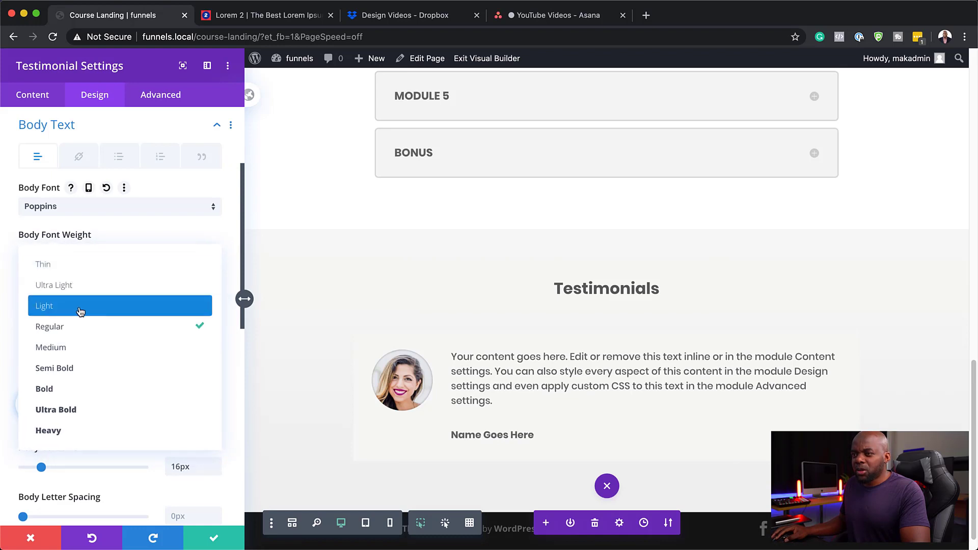
{"action": "left_click", "coordinate": [80, 311]}
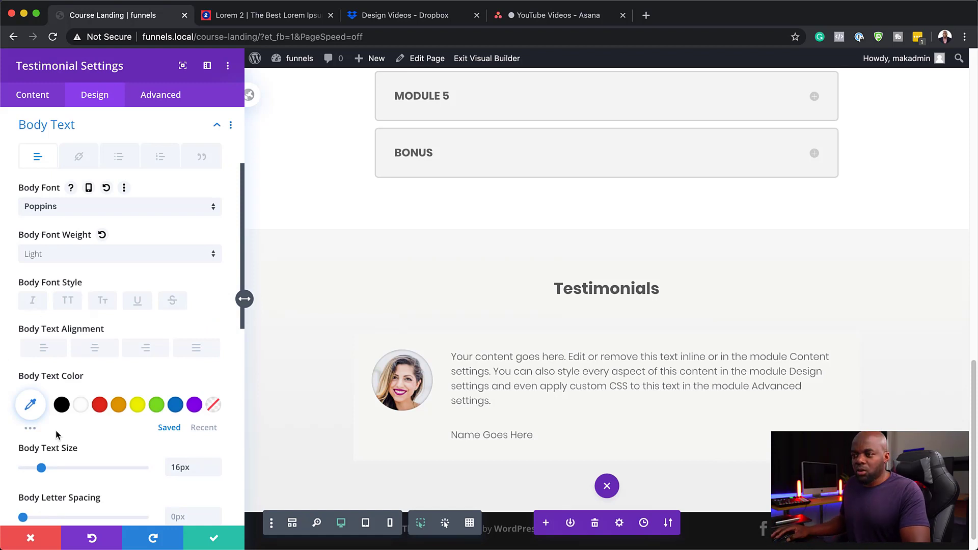
{"action": "left_click", "coordinate": [31, 405]}
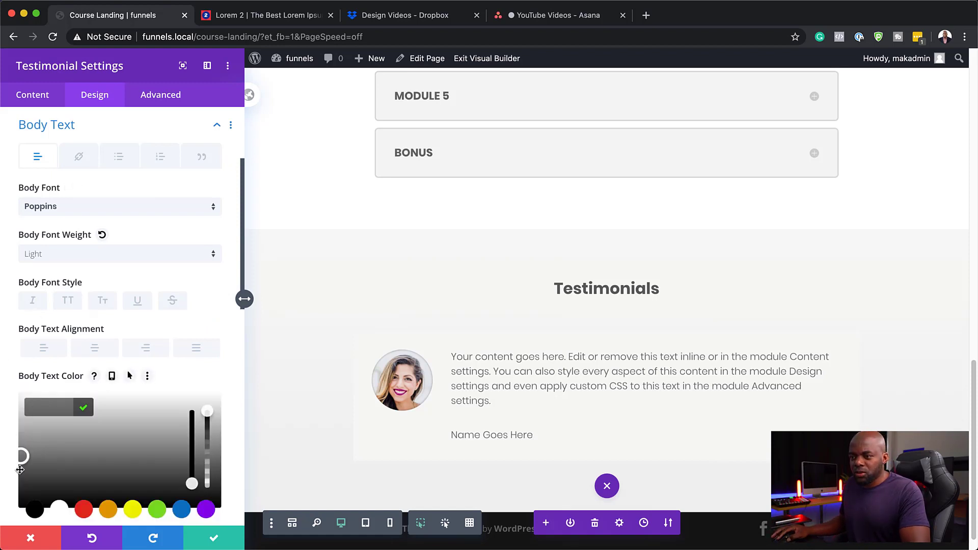
{"action": "left_click_drag", "start_coordinate": [19, 461], "coordinate": [16, 486]}
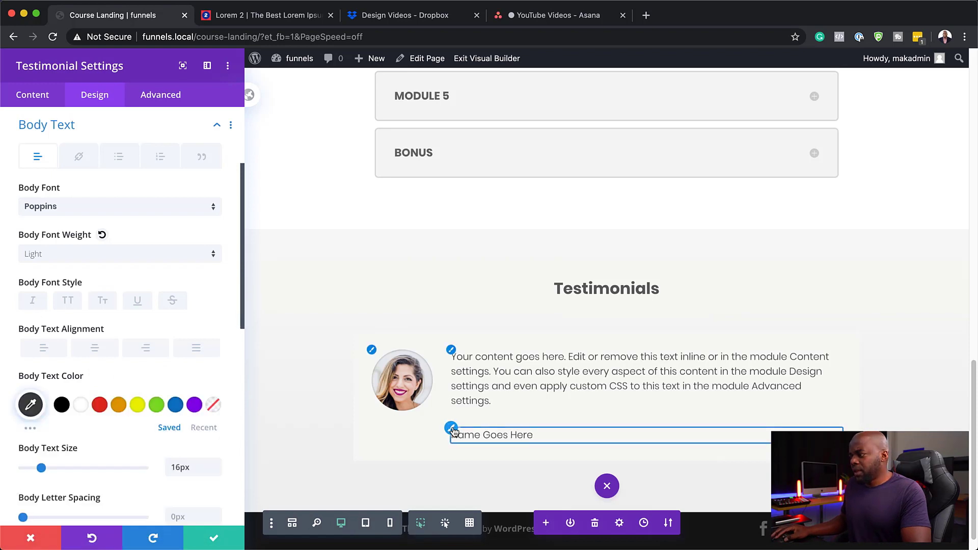
- Set the testimonial's author text to the Poppins font and colour it orange
{"action": "left_click", "coordinate": [451, 429]}
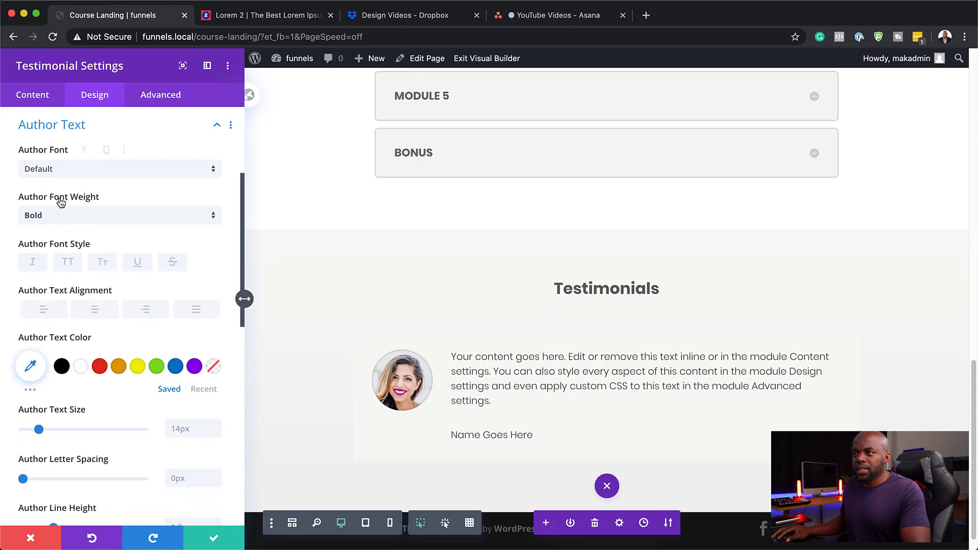
{"action": "left_click", "coordinate": [62, 169]}
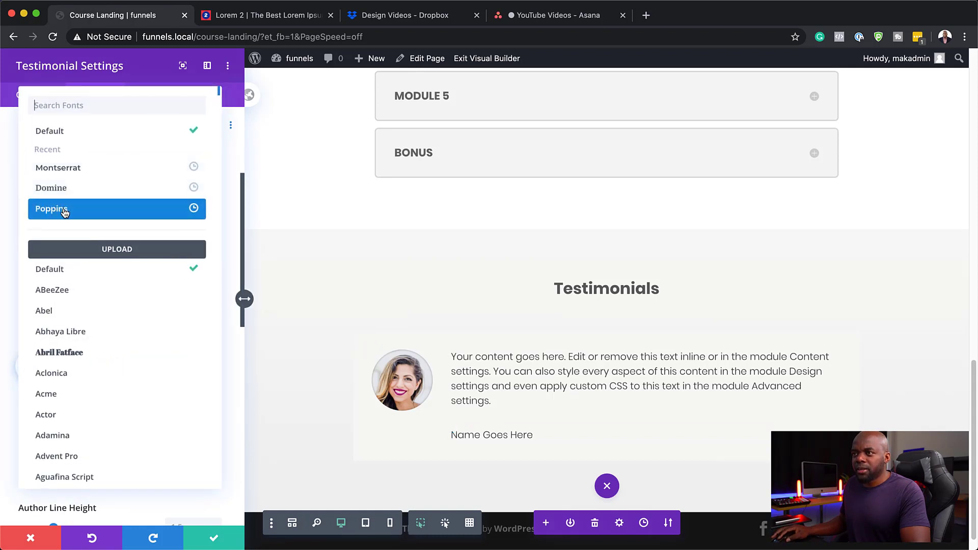
{"action": "left_click", "coordinate": [64, 213]}
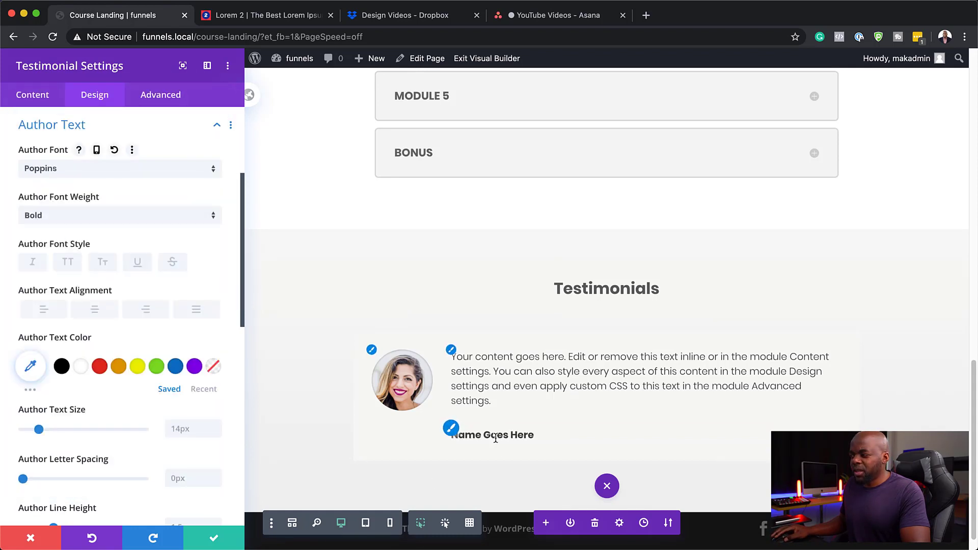
{"action": "left_click", "coordinate": [118, 368]}
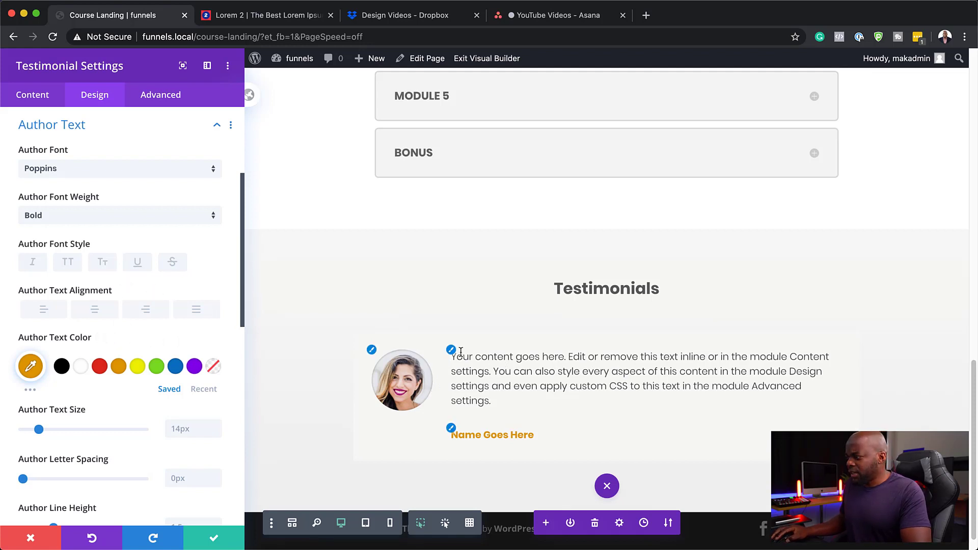
- Set the testimonial body text's line height to 1.8em
{"action": "left_click", "coordinate": [449, 350]}
{"action": "scroll", "coordinate": [179, 447], "scroll_direction": "down", "scroll_amount": 2}
{"action": "left_click", "coordinate": [217, 465]}
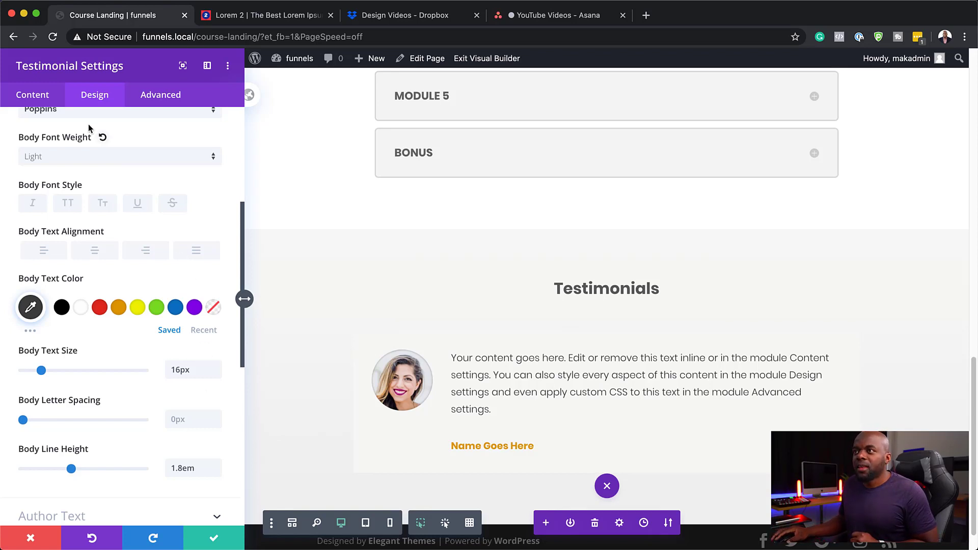
{"action": "scroll", "coordinate": [123, 382], "scroll_direction": "up", "scroll_amount": 3}
{"action": "scroll", "coordinate": [123, 382], "scroll_direction": "up", "scroll_amount": 3}
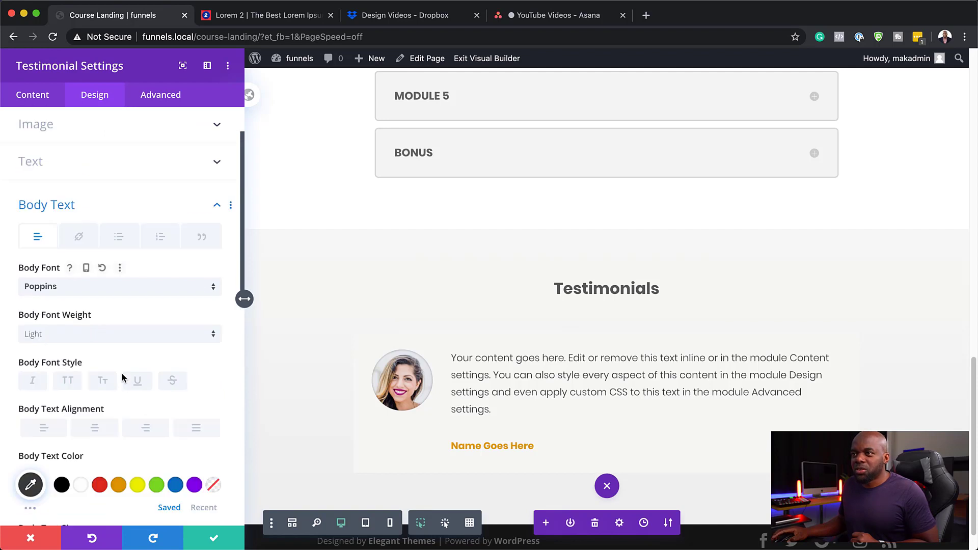
- Round all four corners of the testimonial module's border to 6px
{"action": "scroll", "coordinate": [131, 427], "scroll_direction": "down", "scroll_amount": 10}
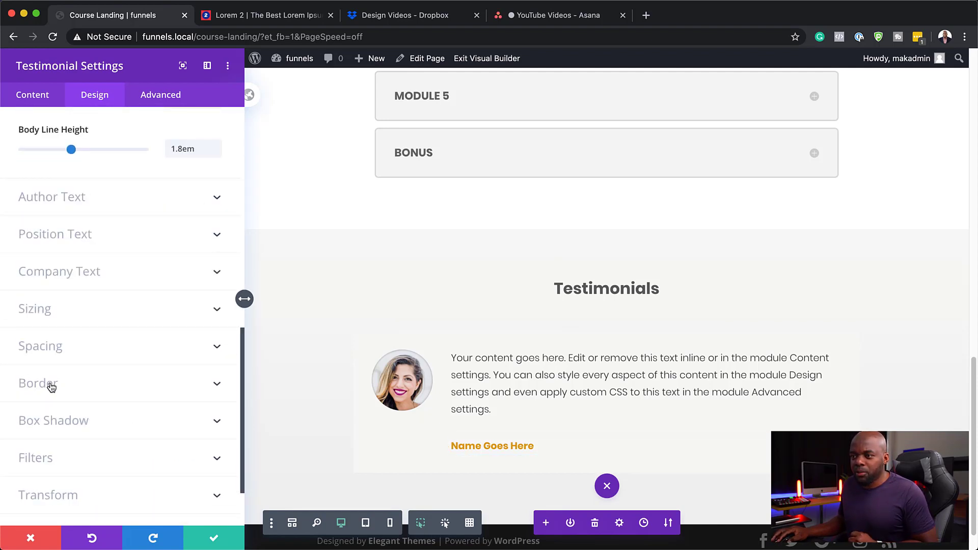
{"action": "left_click", "coordinate": [51, 387]}
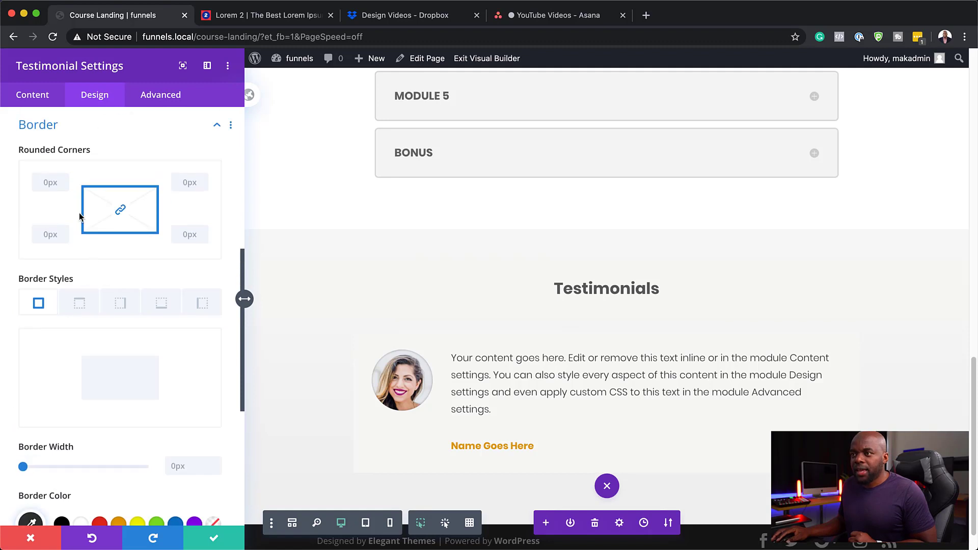
{"action": "left_click", "coordinate": [45, 234]}
{"action": "type", "text": "6"}
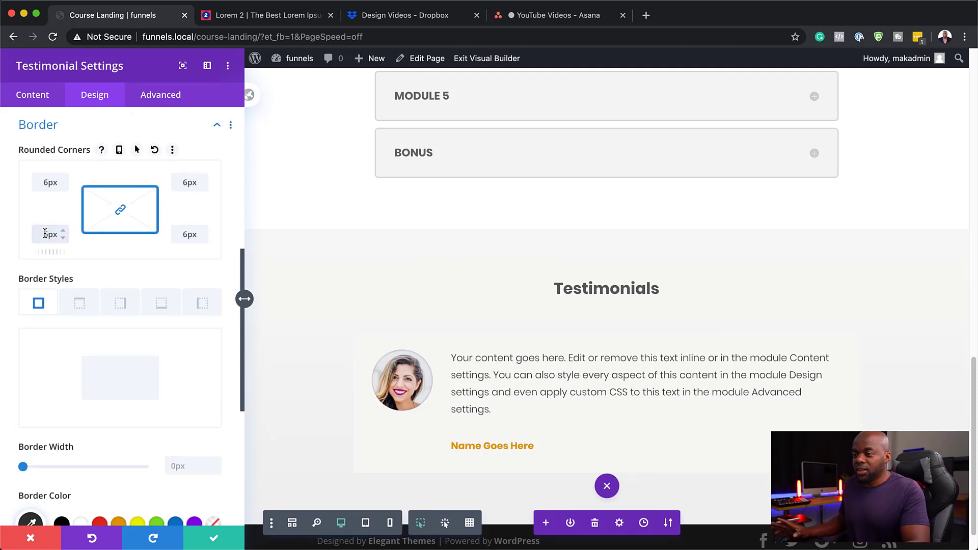
- Apply the even all-around outer box shadow preset to the testimonial and set its blur strength to 8px
{"action": "scroll", "coordinate": [76, 366], "scroll_direction": "down", "scroll_amount": 8}
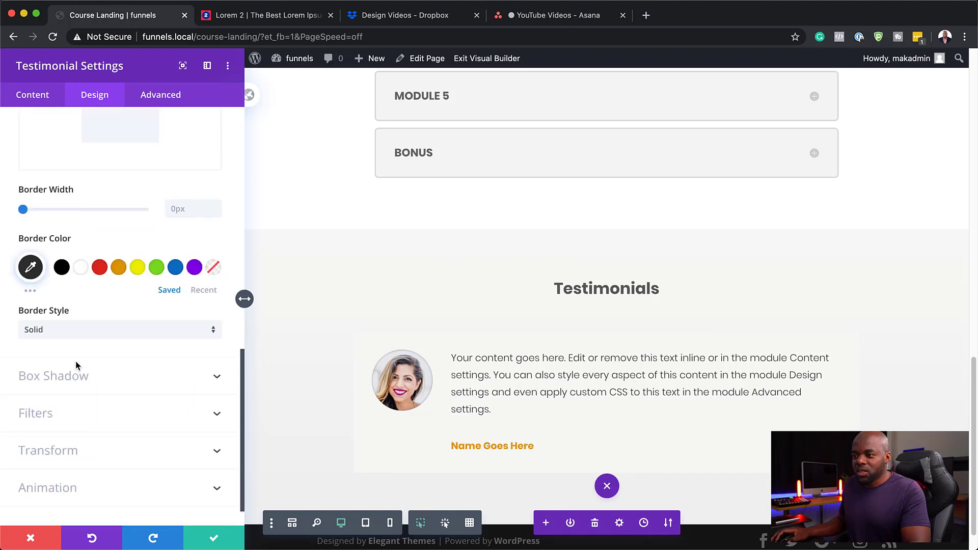
{"action": "left_click", "coordinate": [78, 360]}
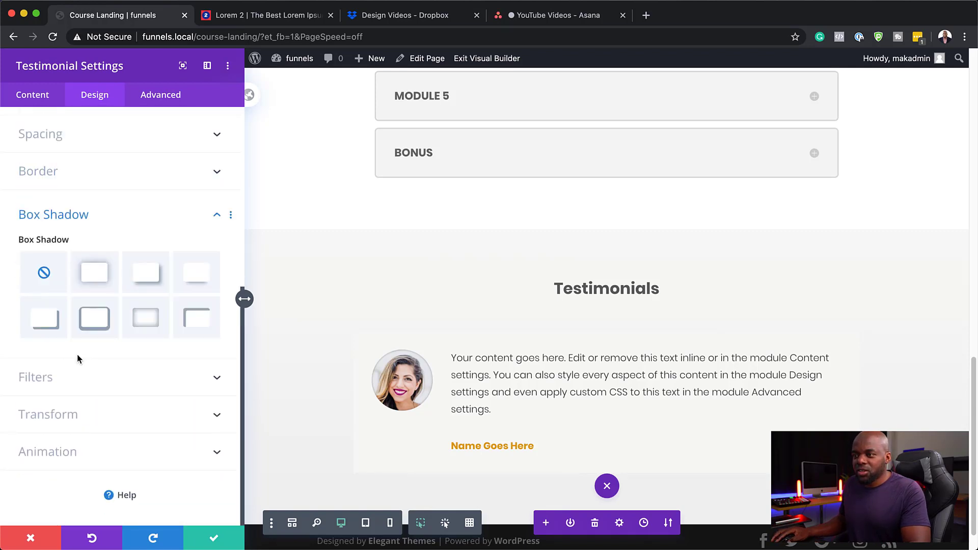
{"action": "left_click", "coordinate": [100, 273]}
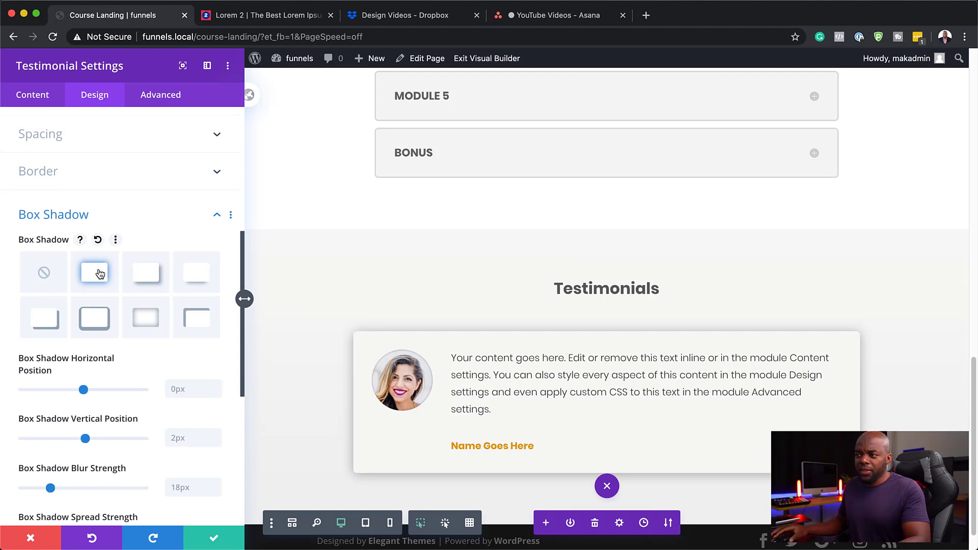
{"action": "scroll", "coordinate": [128, 442], "scroll_direction": "down", "scroll_amount": 2}
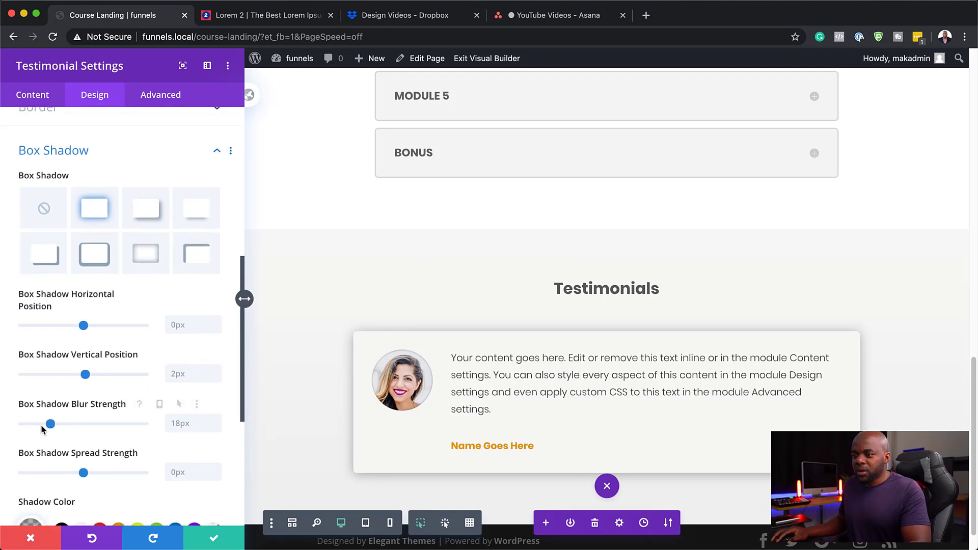
{"action": "left_click_drag", "start_coordinate": [50, 425], "coordinate": [31, 429]}
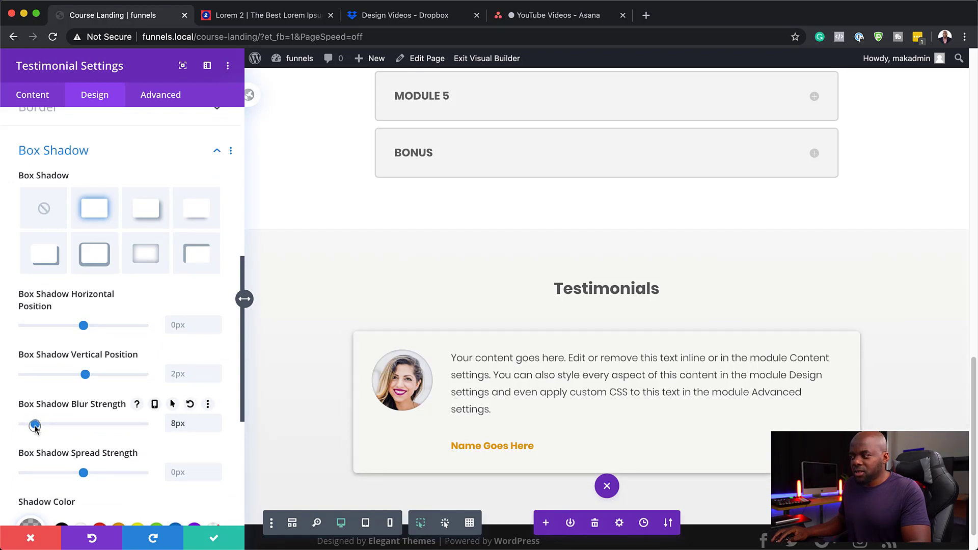
- Lighten the testimonial's shadow colour to rgba(0,0,0,0.21) and save the module settings
{"action": "scroll", "coordinate": [94, 467], "scroll_direction": "down", "scroll_amount": 2}
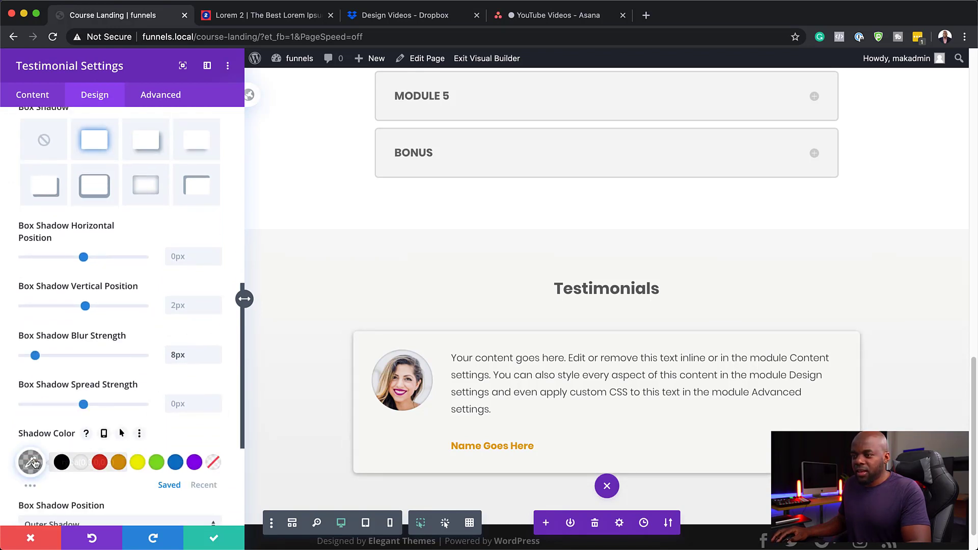
{"action": "left_click", "coordinate": [31, 462]}
{"action": "scroll", "coordinate": [205, 490], "scroll_direction": "down", "scroll_amount": 3}
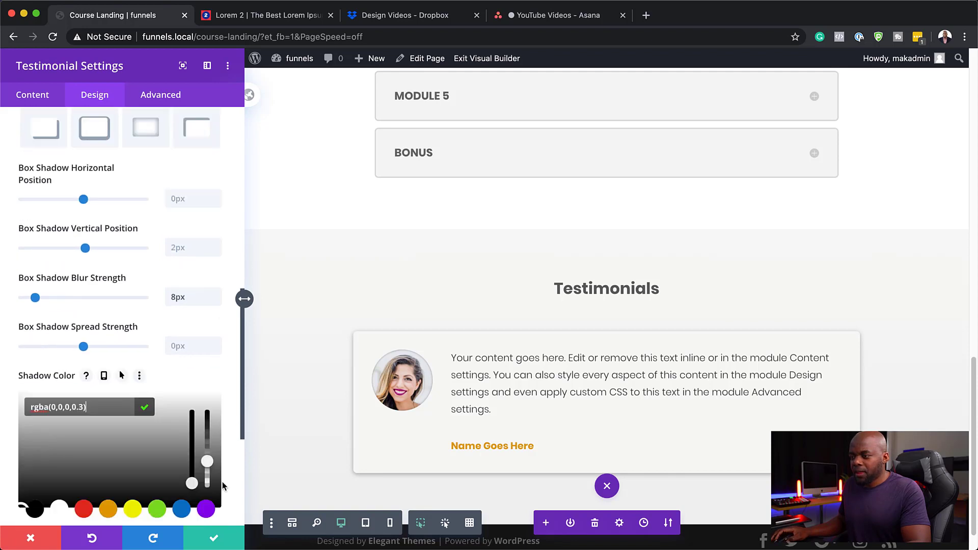
{"action": "left_click_drag", "start_coordinate": [206, 429], "coordinate": [212, 445]}
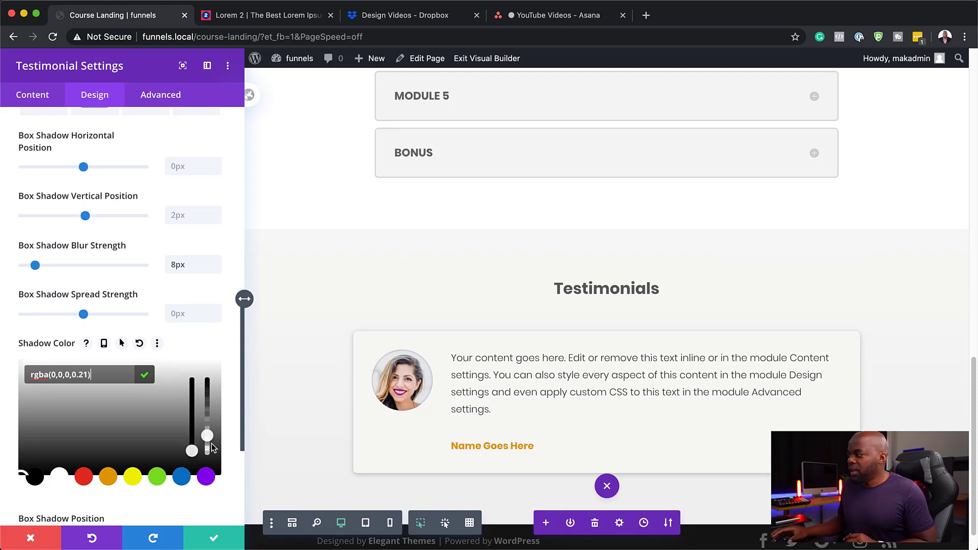
{"action": "scroll", "coordinate": [148, 225], "scroll_direction": "up", "scroll_amount": 1}
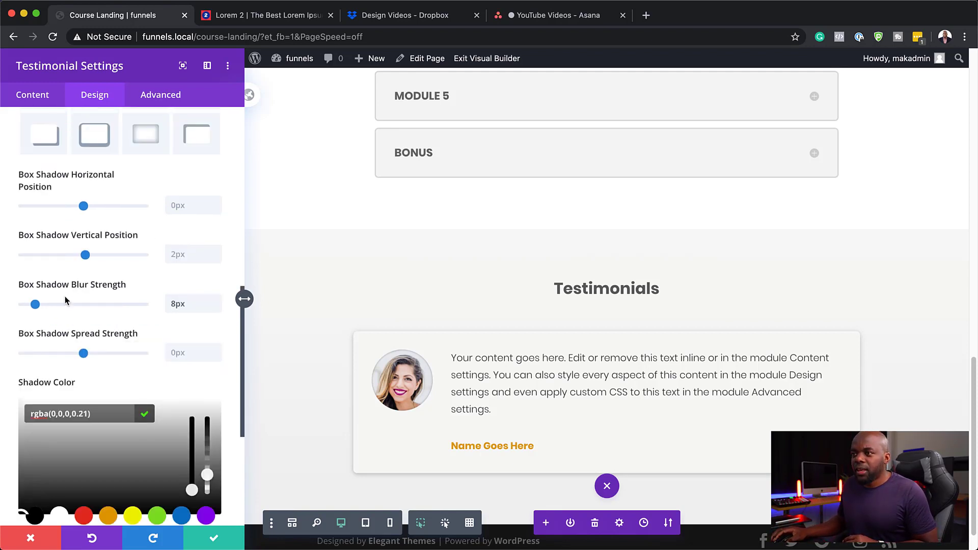
{"action": "scroll", "coordinate": [148, 261], "scroll_direction": "up", "scroll_amount": 3}
{"action": "scroll", "coordinate": [148, 261], "scroll_direction": "down", "scroll_amount": 7}
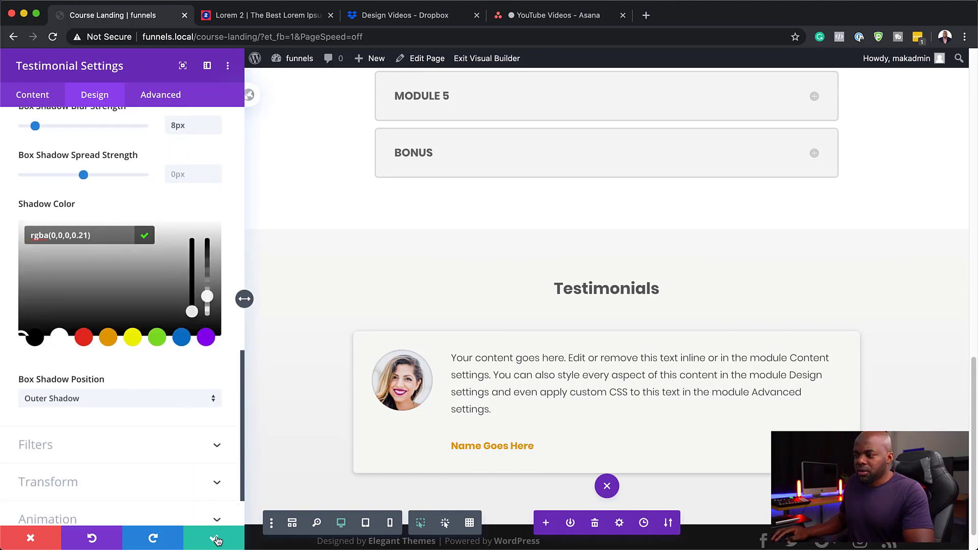
{"action": "left_click", "coordinate": [215, 540]}
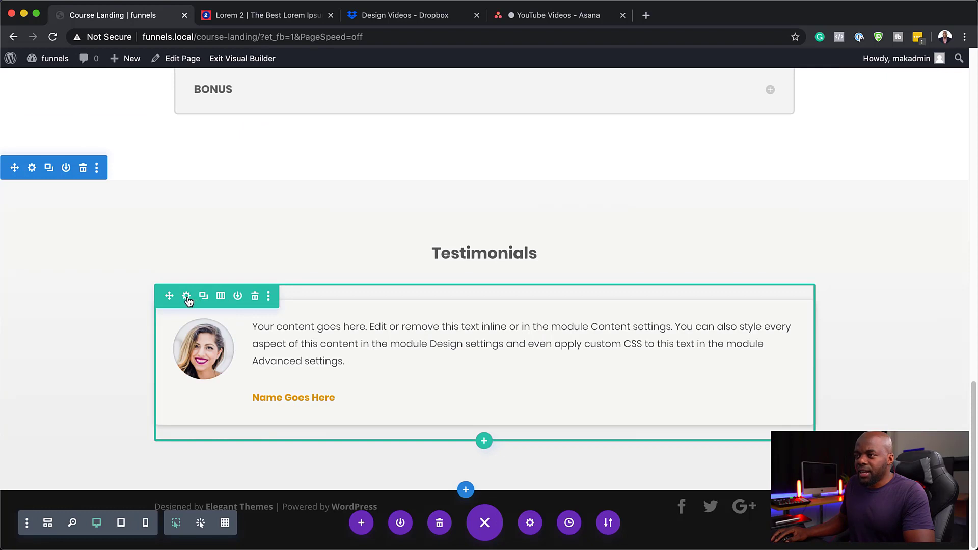
- Duplicate the testimonial row's column three times to make four columns and save the row settings
{"action": "left_click", "coordinate": [187, 297]}
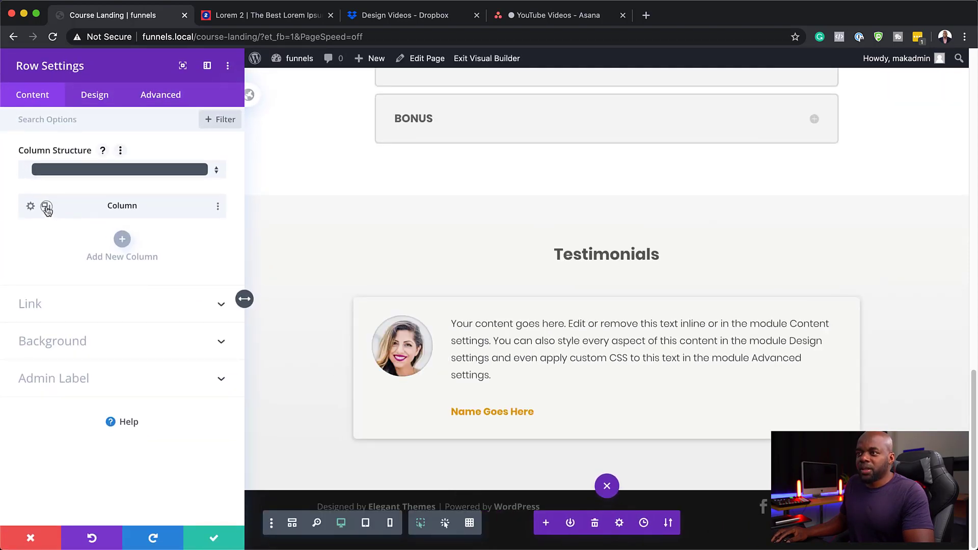
{"action": "left_click", "coordinate": [46, 207]}
{"action": "left_click", "coordinate": [46, 207]}
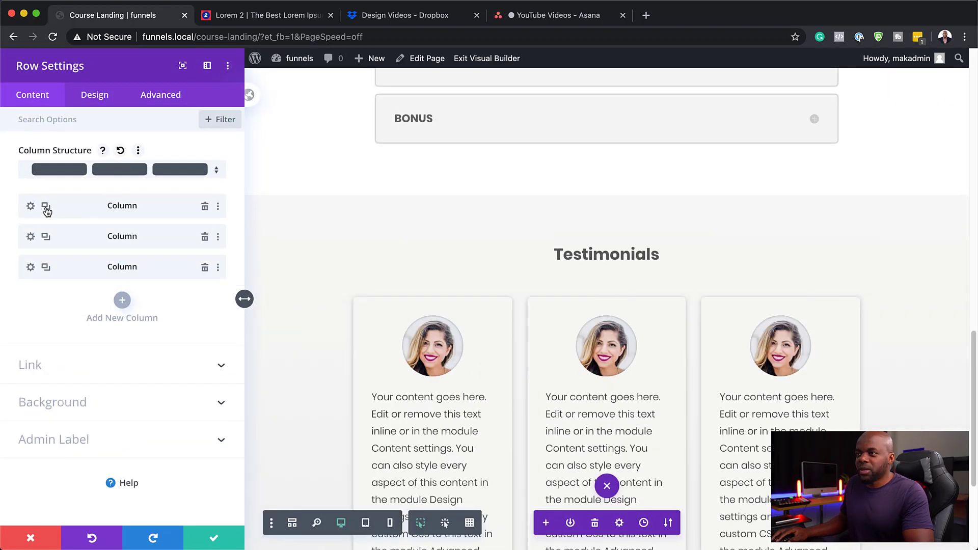
{"action": "left_click", "coordinate": [46, 208]}
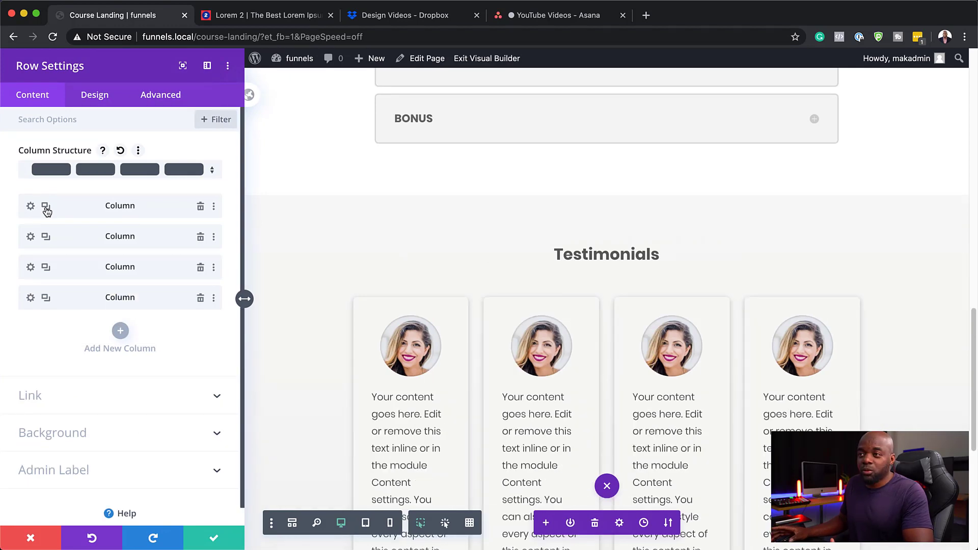
{"action": "left_click", "coordinate": [86, 432]}
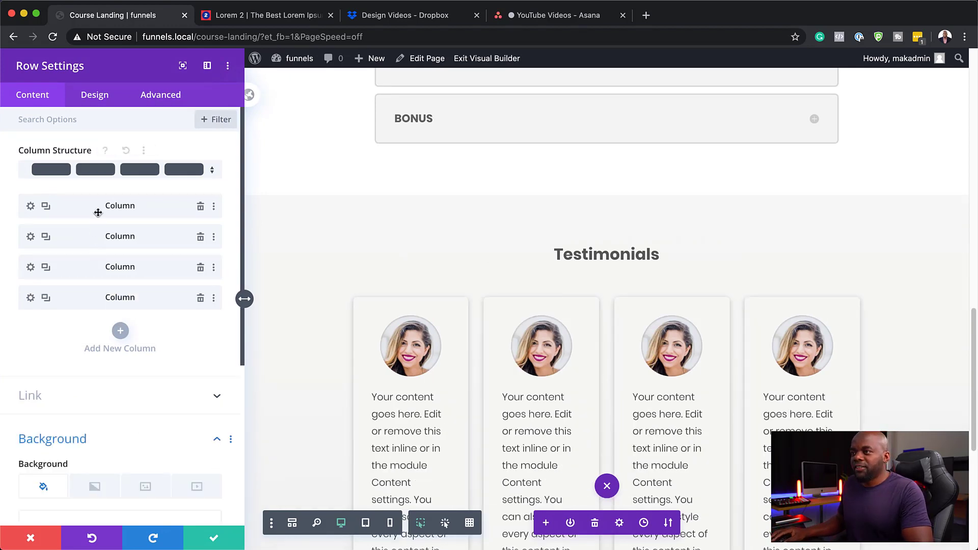
{"action": "left_click", "coordinate": [212, 536]}
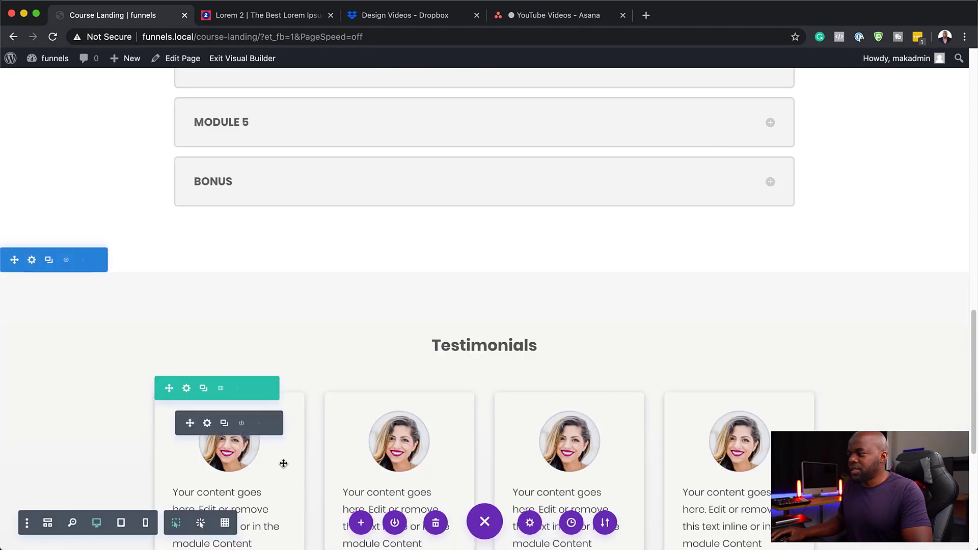
- Shorten the second testimonial's body by deleting everything from "You can also style every aspect" to the end
{"action": "scroll", "coordinate": [569, 255], "scroll_direction": "down", "scroll_amount": 5}
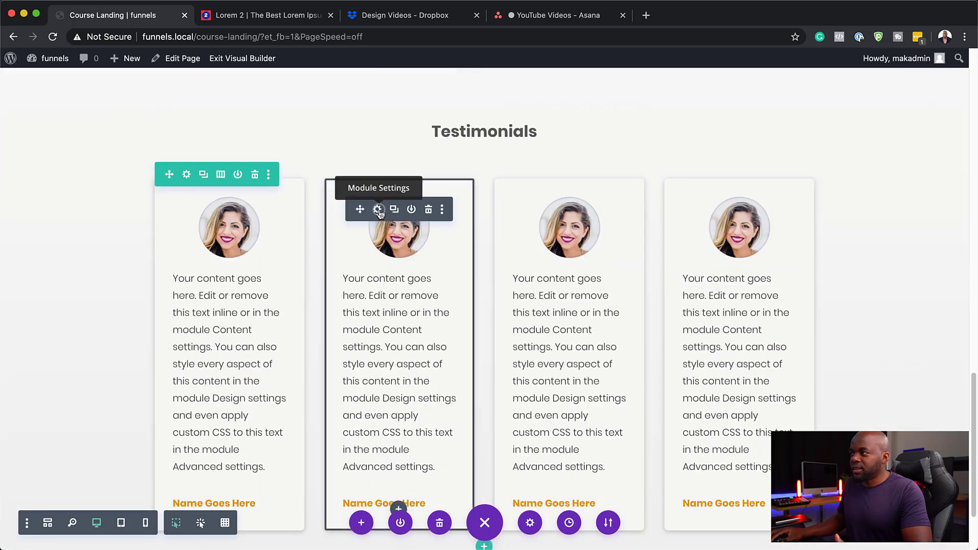
{"action": "left_click", "coordinate": [377, 210]}
{"action": "scroll", "coordinate": [101, 402], "scroll_direction": "down", "scroll_amount": 3}
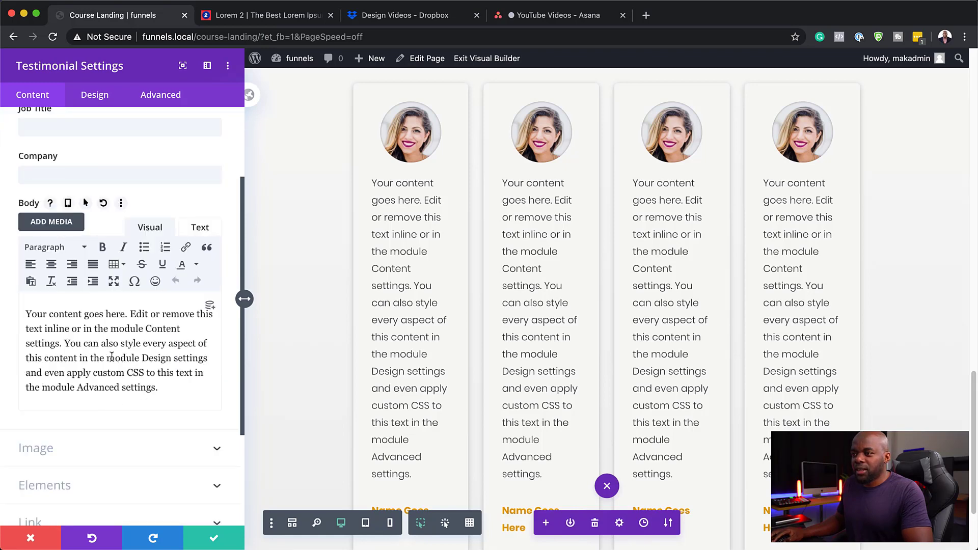
{"action": "left_click_drag", "start_coordinate": [67, 344], "coordinate": [197, 393]}
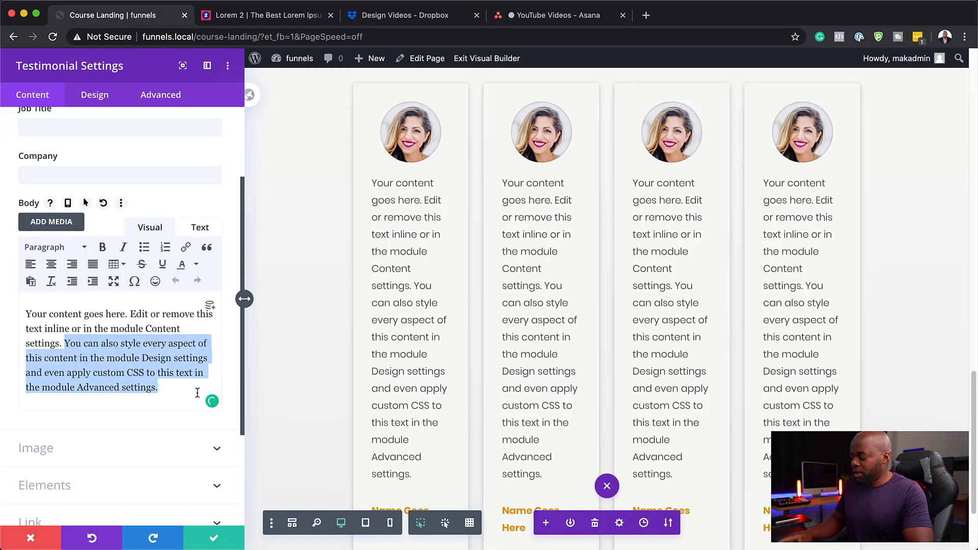
{"action": "key", "text": "BackSpace"}
- Replace the second testimonial's author placeholder with the client's first name
{"action": "scroll", "coordinate": [122, 246], "scroll_direction": "up", "scroll_amount": 1}
{"action": "scroll", "coordinate": [122, 246], "scroll_direction": "up", "scroll_amount": 2}
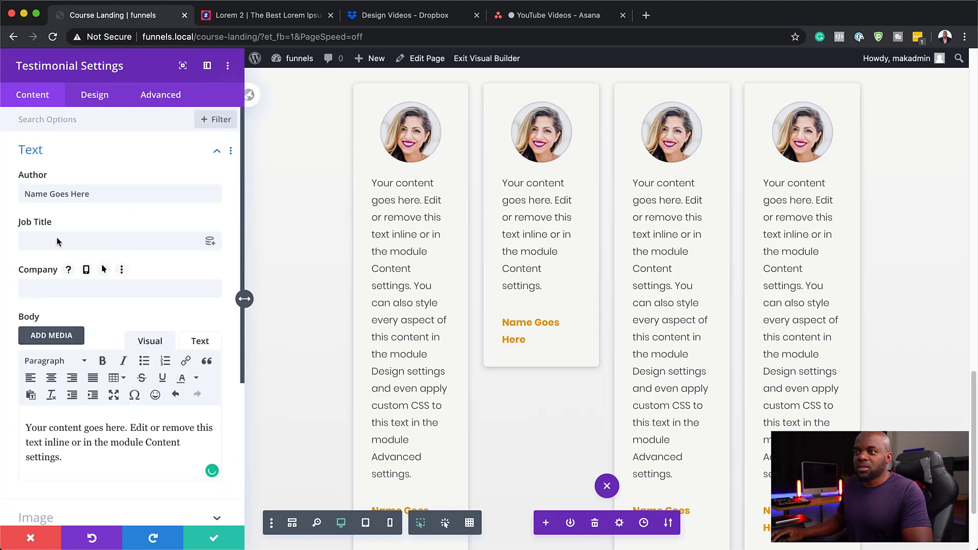
{"action": "triple_click", "coordinate": [100, 193]}
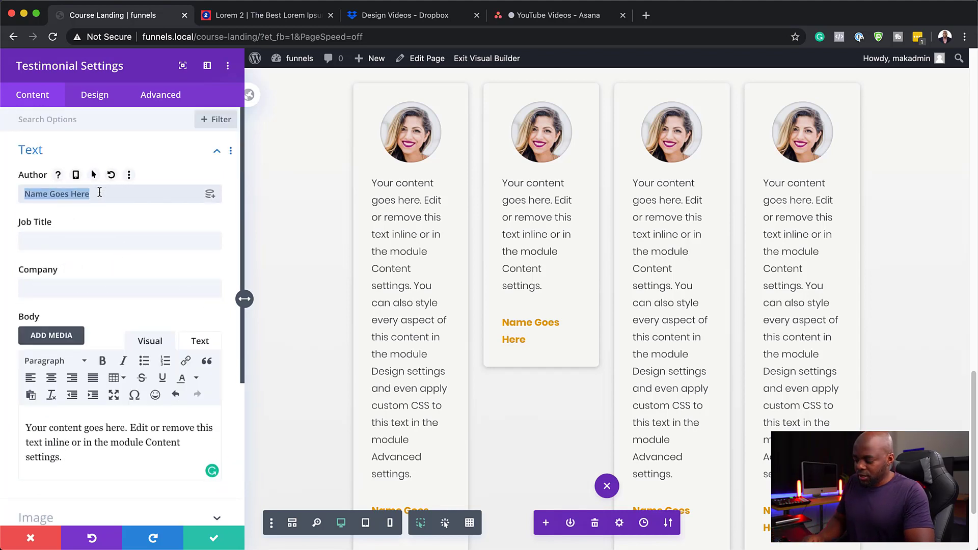
{"action": "type", "text": "Jack"}
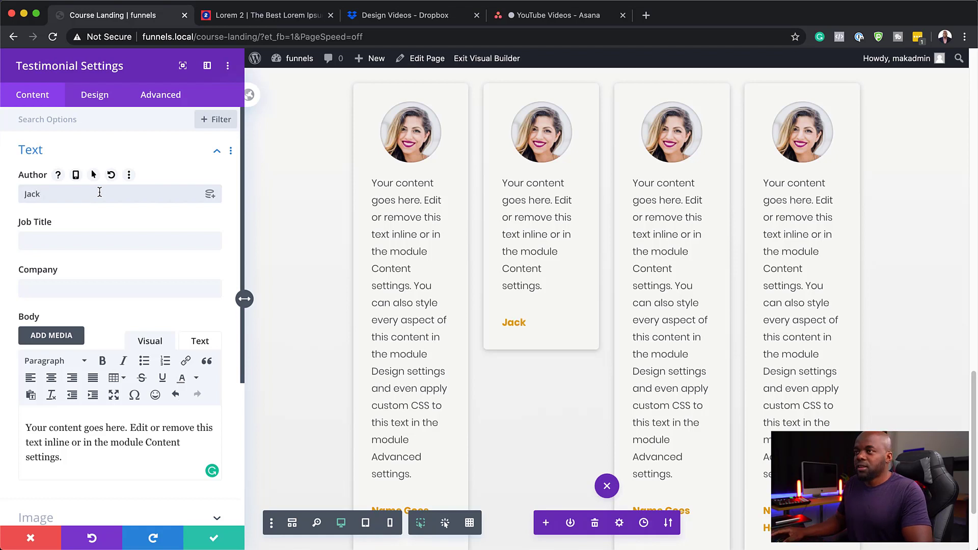
- Replace the second testimonial's image with client4-free-img.png from the media library
{"action": "scroll", "coordinate": [128, 372], "scroll_direction": "down", "scroll_amount": 4}
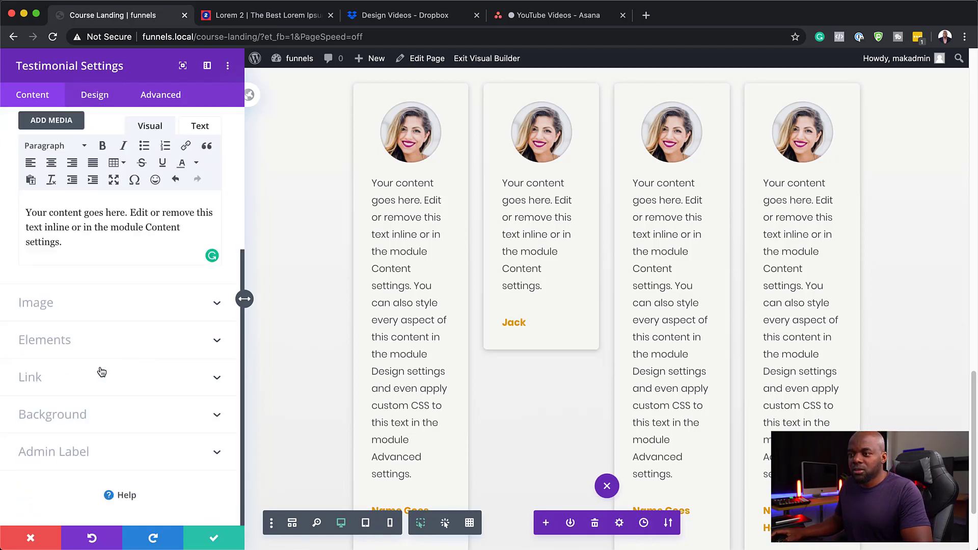
{"action": "left_click", "coordinate": [49, 307]}
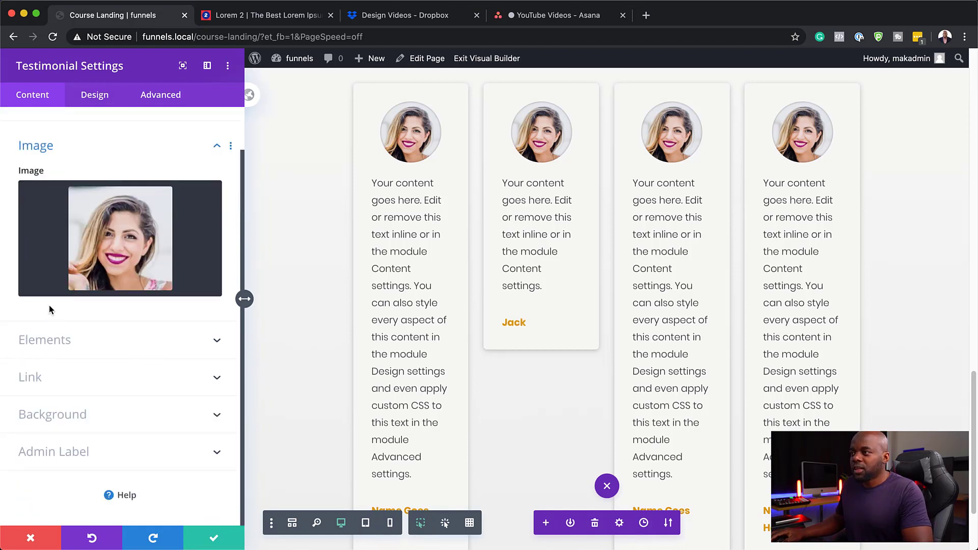
{"action": "left_click", "coordinate": [102, 237]}
{"action": "left_click", "coordinate": [366, 386]}
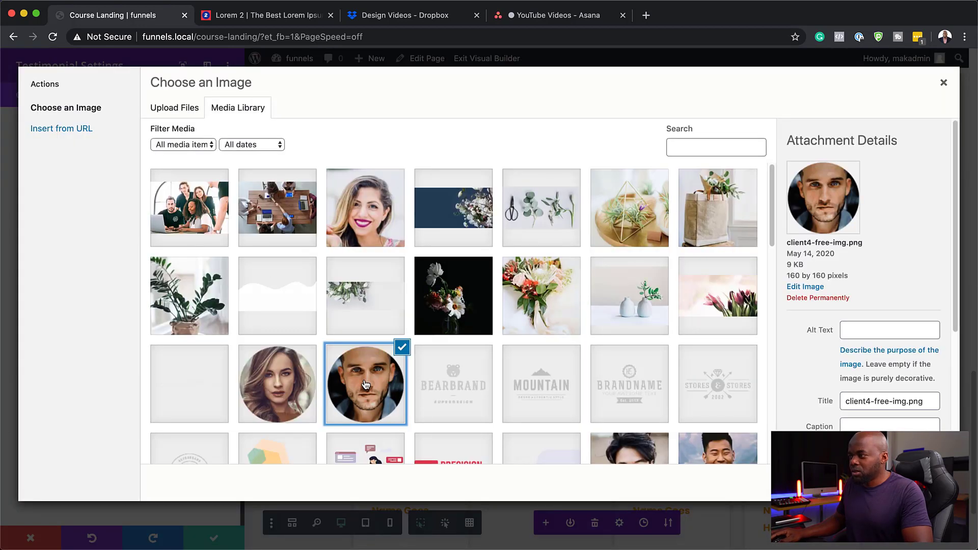
{"action": "left_click", "coordinate": [917, 483]}
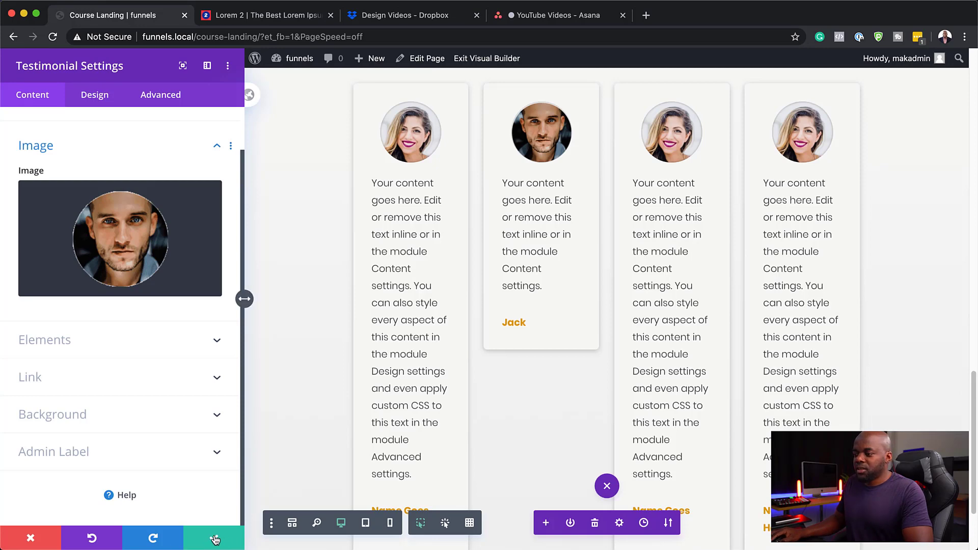
- Save the second testimonial and replace the third testimonial's image with the round portrait of the brown-haired woman from the media library
{"action": "left_click", "coordinate": [214, 538]}
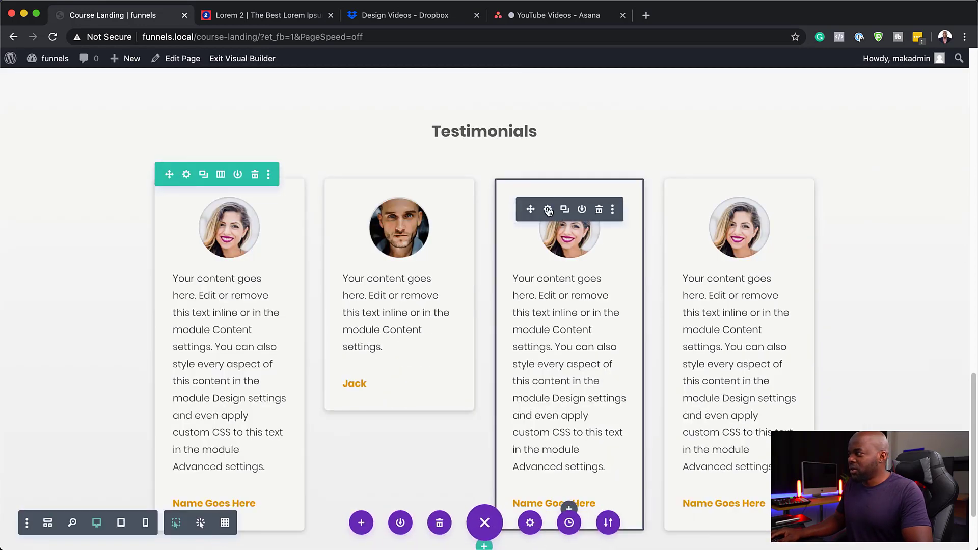
{"action": "left_click", "coordinate": [548, 209]}
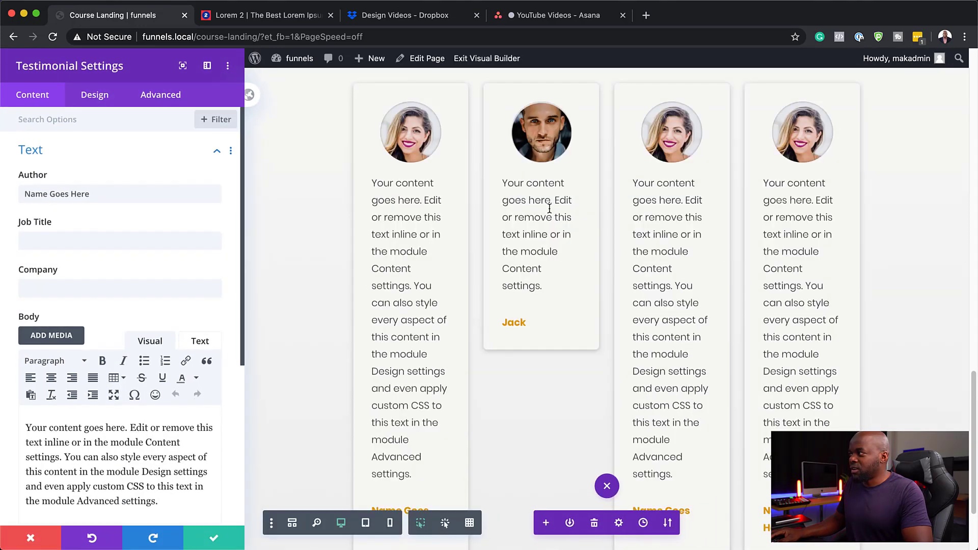
{"action": "scroll", "coordinate": [81, 427], "scroll_direction": "down", "scroll_amount": 5}
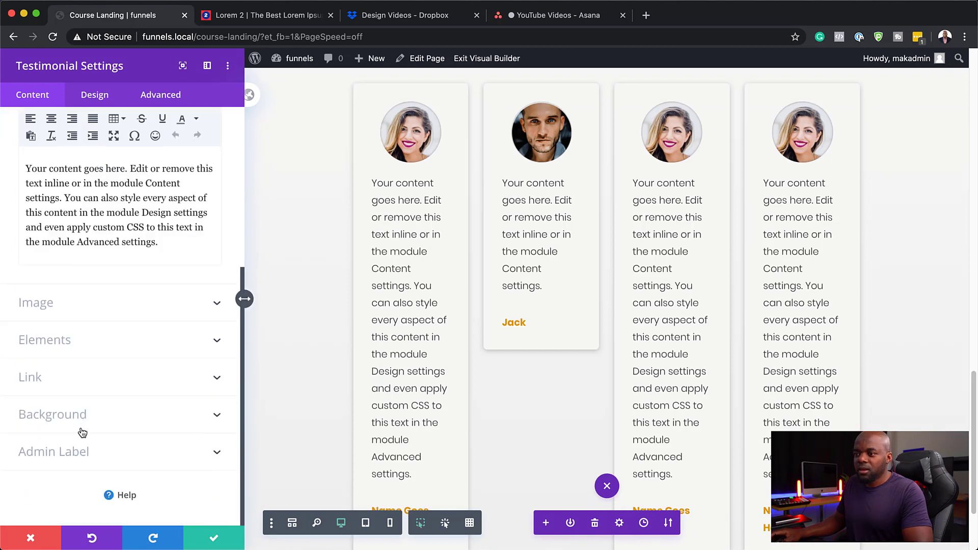
{"action": "left_click", "coordinate": [55, 313]}
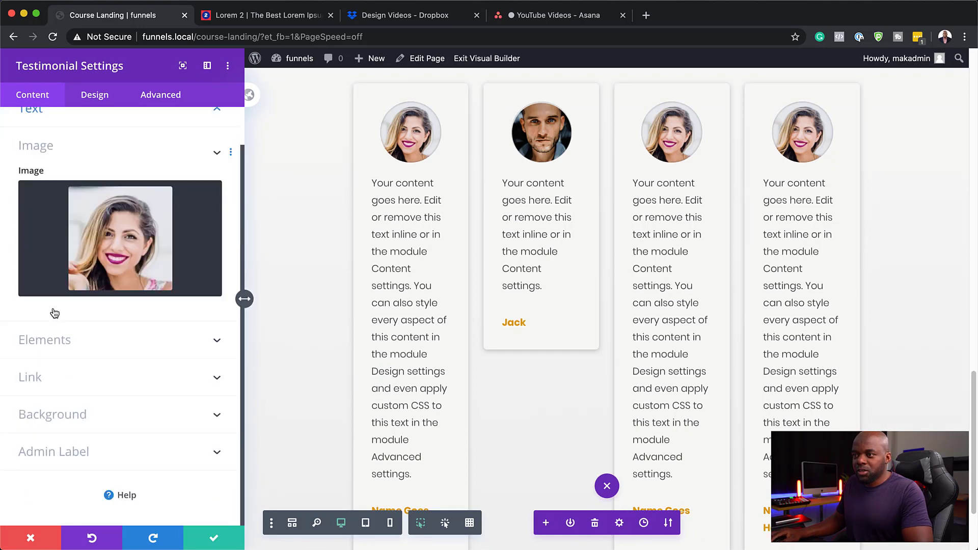
{"action": "left_click", "coordinate": [113, 242]}
{"action": "scroll", "coordinate": [281, 344], "scroll_direction": "down", "scroll_amount": 1}
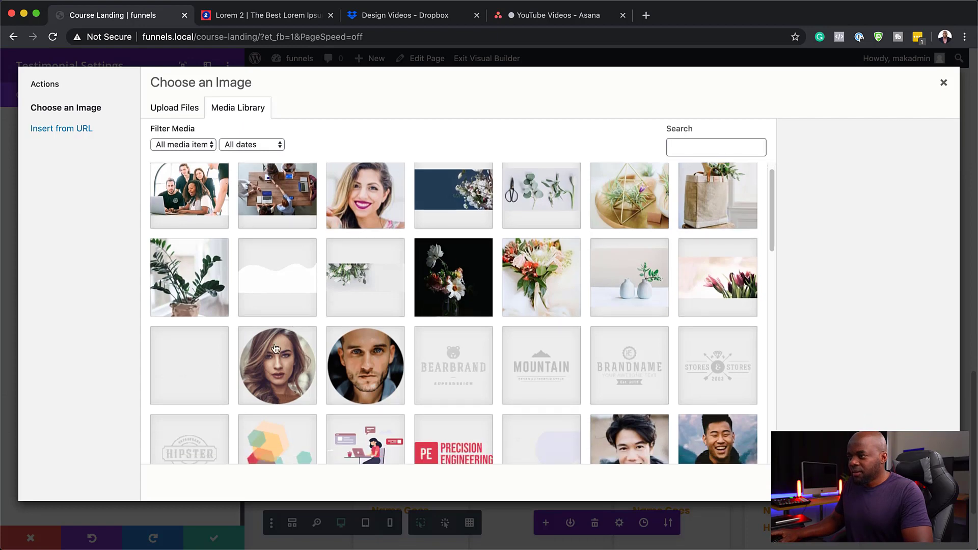
{"action": "left_click", "coordinate": [275, 351]}
{"action": "left_click", "coordinate": [917, 483]}
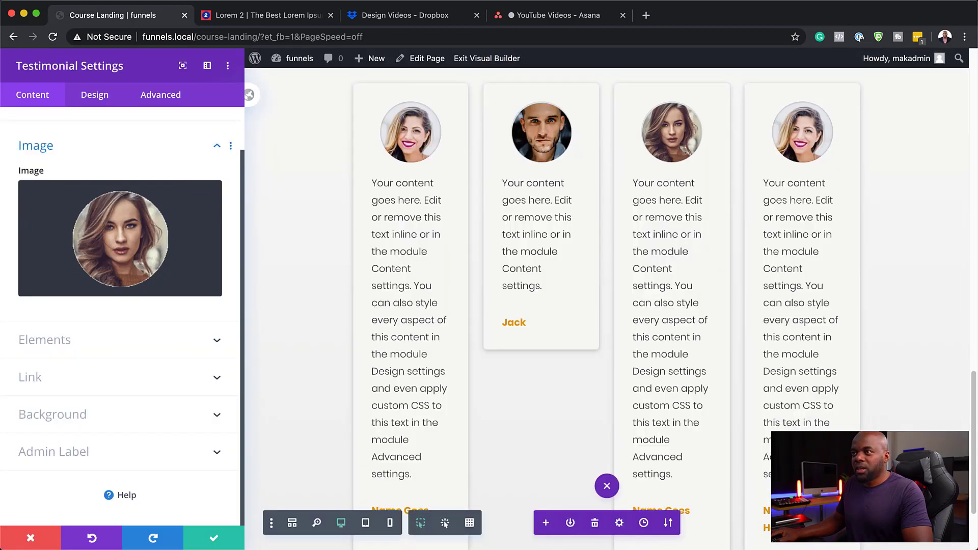
- Replace the third testimonial's author placeholder with the client's first name
{"action": "scroll", "coordinate": [71, 264], "scroll_direction": "up", "scroll_amount": 1}
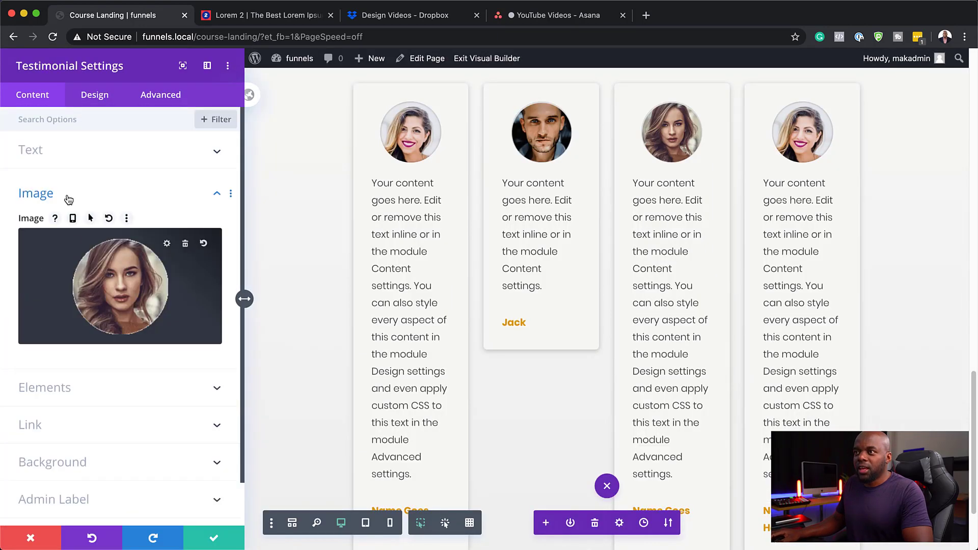
{"action": "left_click", "coordinate": [52, 151]}
{"action": "triple_click", "coordinate": [92, 196]}
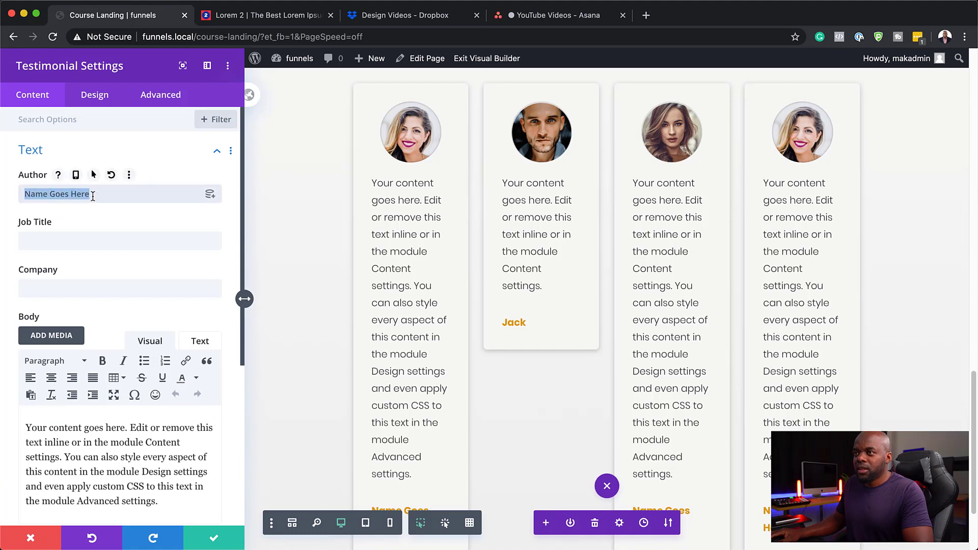
{"action": "type", "text": "Samantha"}
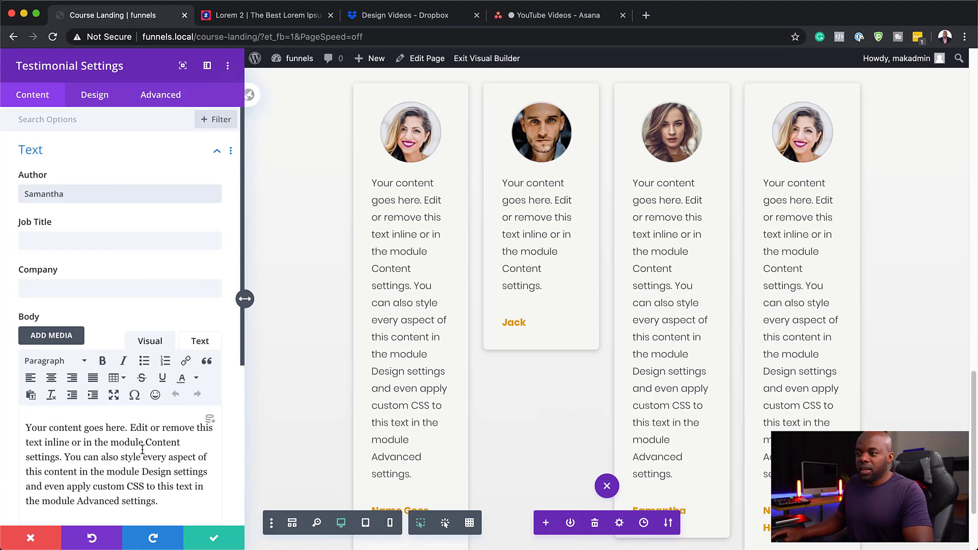
- Replace the third testimonial's body with the "Donec nec justo eget felis" paragraph from the Lorem 2 page and save the module
{"action": "left_click", "coordinate": [283, 17]}
{"action": "right_click", "coordinate": [450, 284]}
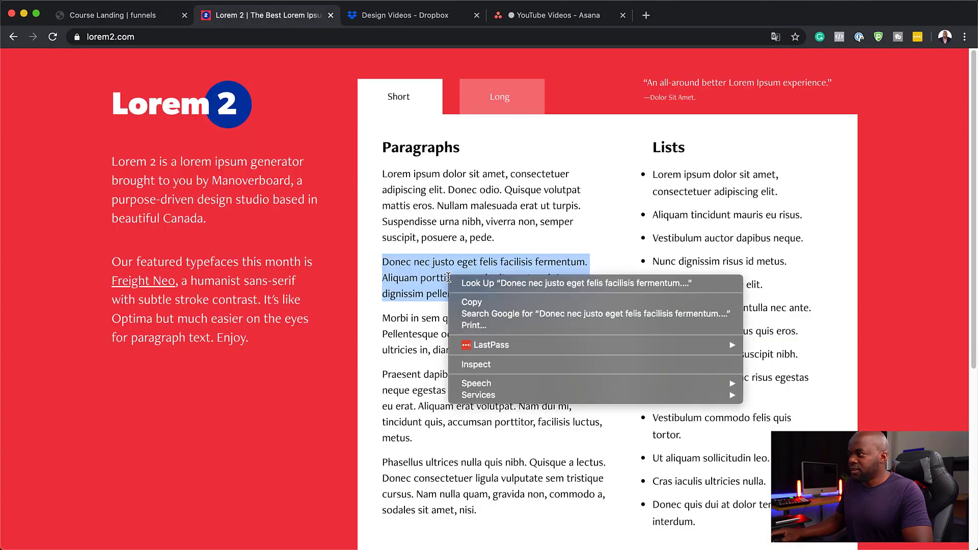
{"action": "left_click", "coordinate": [465, 302]}
{"action": "left_click", "coordinate": [117, 14]}
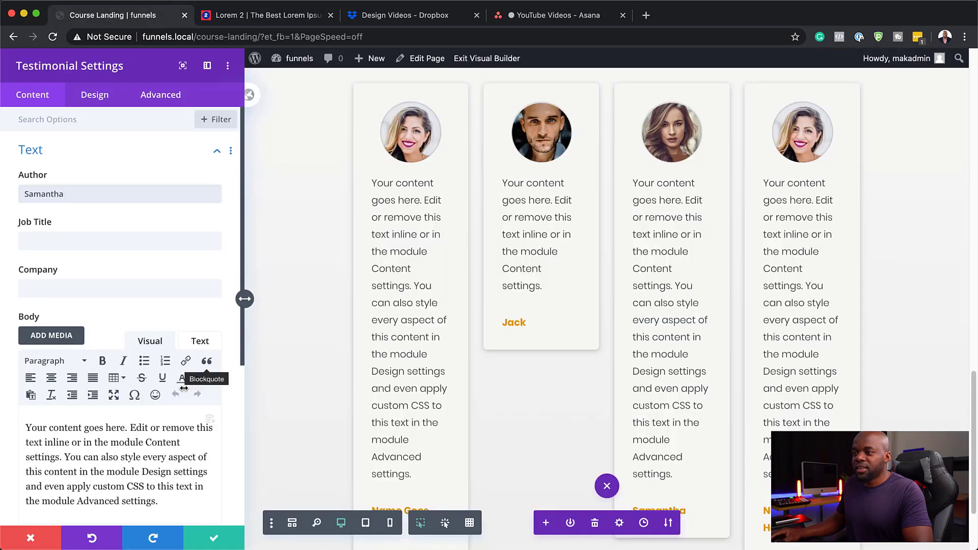
{"action": "left_click_drag", "start_coordinate": [25, 424], "coordinate": [207, 496]}
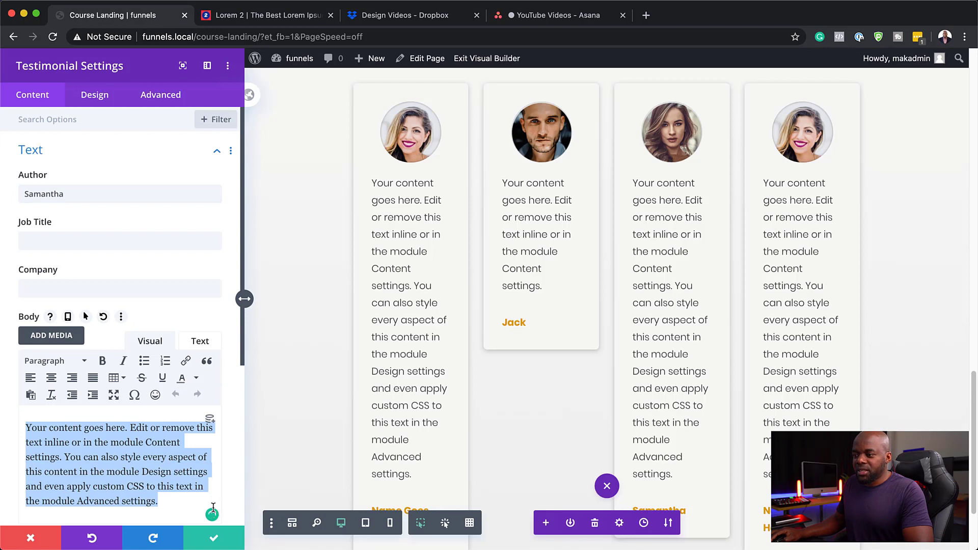
{"action": "key", "text": "super+v"}
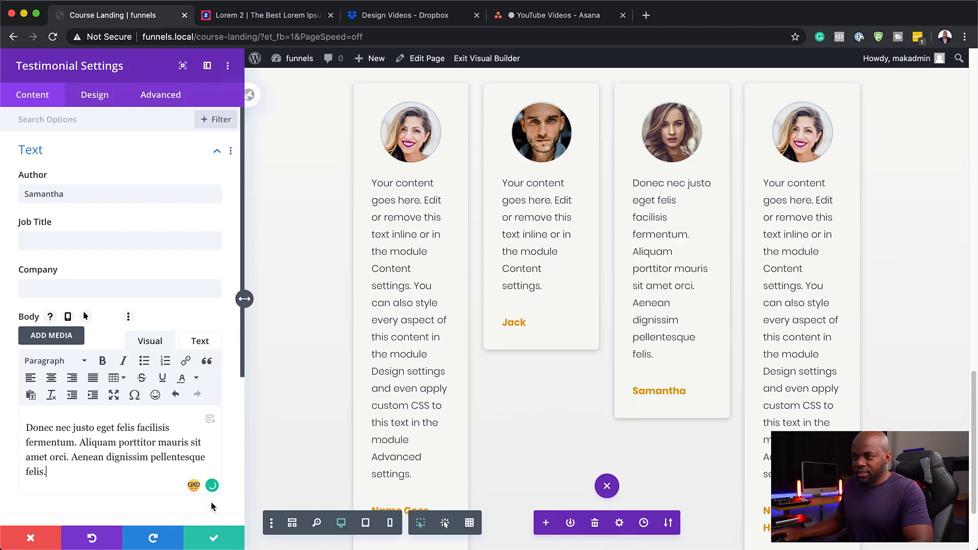
{"action": "left_click", "coordinate": [214, 541]}
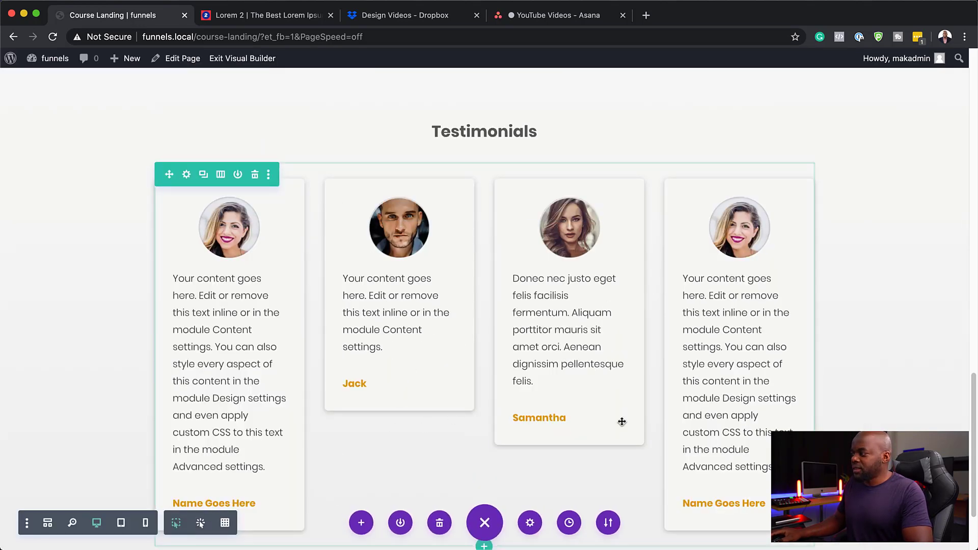
- Replace the fourth testimonial's body with the "Praesent dapibus, neque id cursus" paragraph from the Lorem 2 page
{"action": "left_click", "coordinate": [716, 209]}
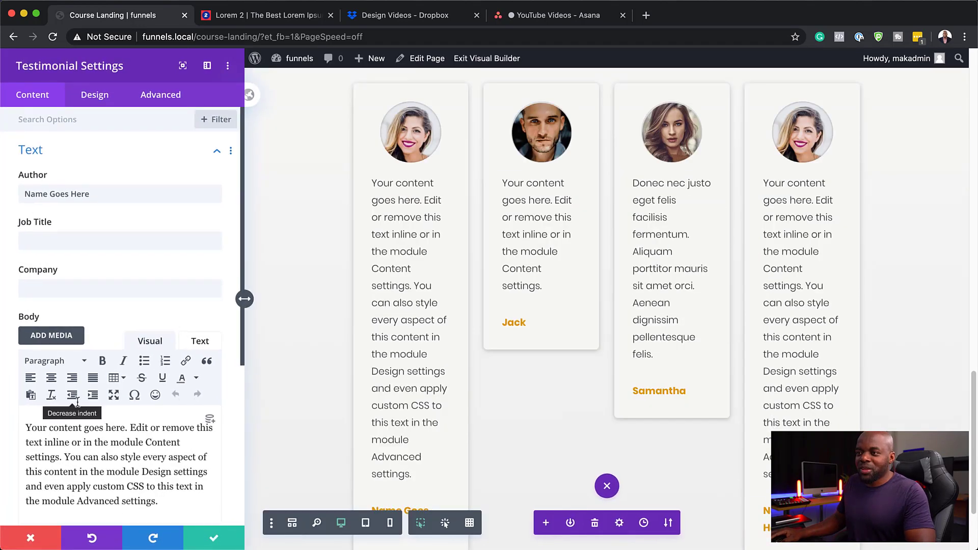
{"action": "key", "text": "ctrl+Tab"}
{"action": "left_click_drag", "start_coordinate": [383, 375], "coordinate": [425, 436]}
{"action": "key", "text": "super+c"}
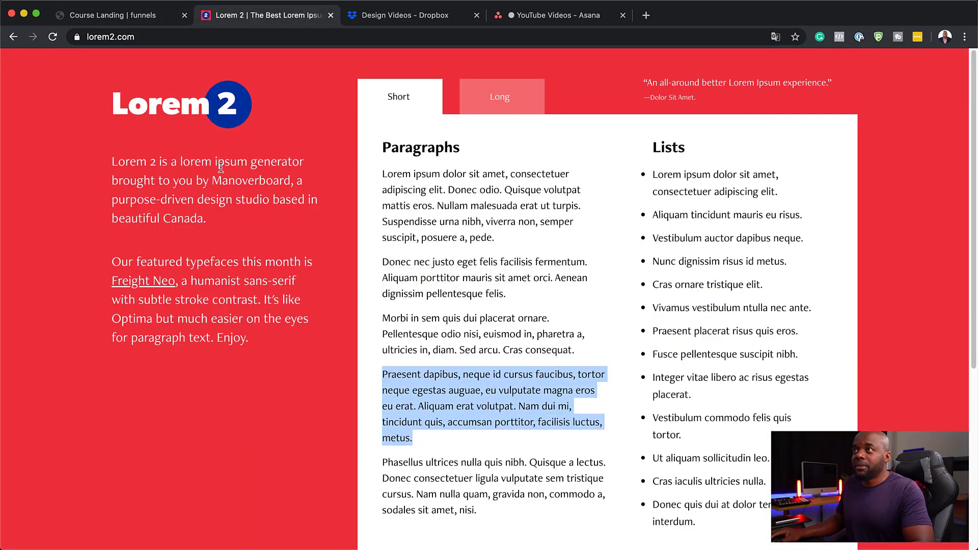
{"action": "left_click", "coordinate": [160, 15]}
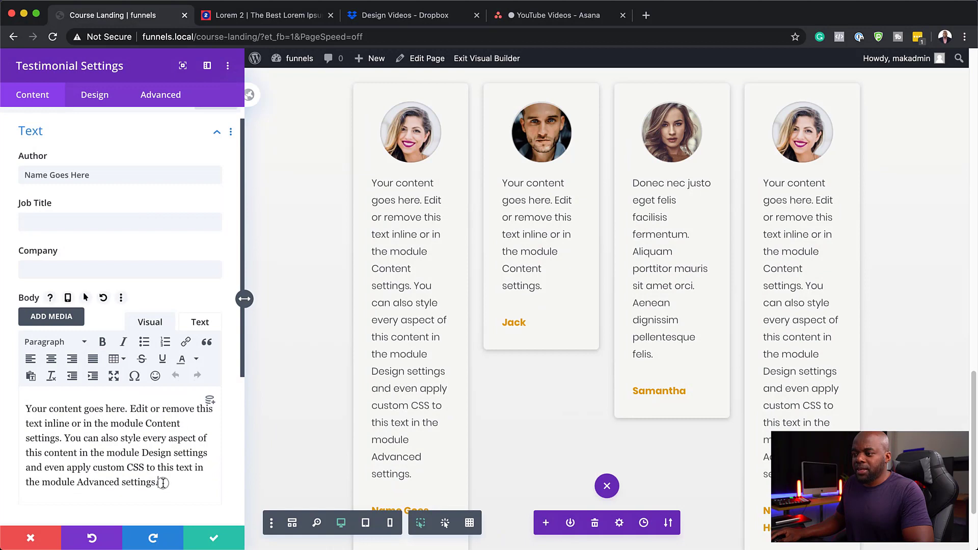
{"action": "left_click_drag", "start_coordinate": [159, 482], "coordinate": [37, 389]}
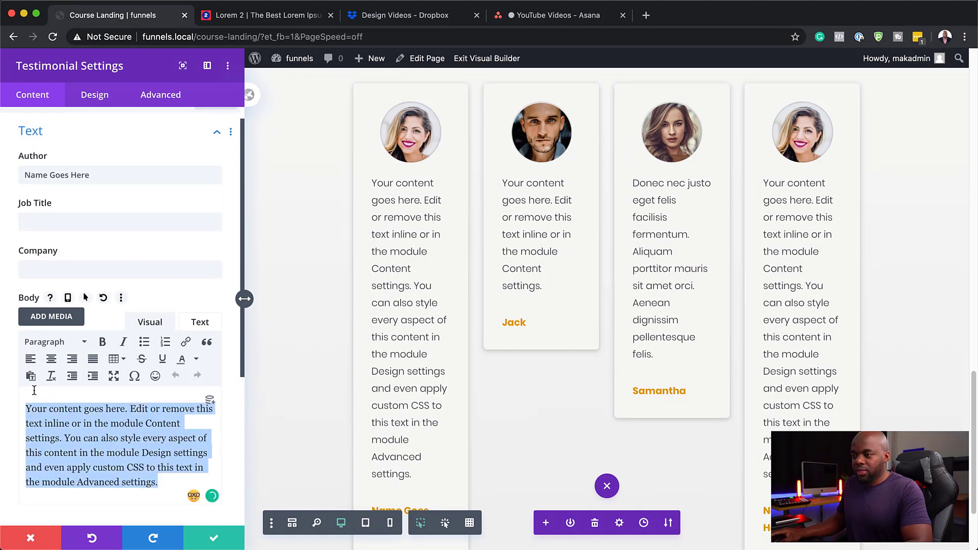
{"action": "key", "text": "super+v"}
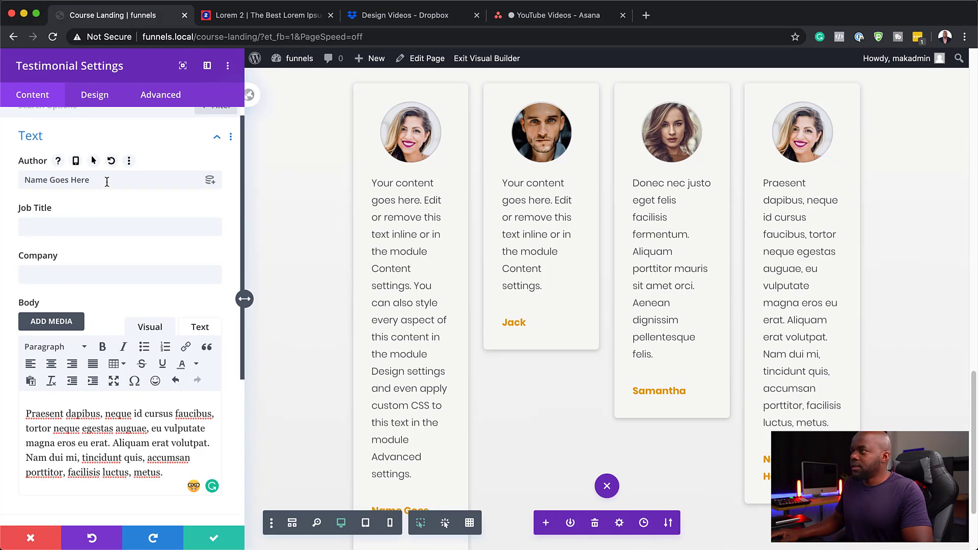
- Replace the fourth testimonial's image with portrait-06.jpg from the media library
{"action": "scroll", "coordinate": [76, 305], "scroll_direction": "down", "scroll_amount": 5}
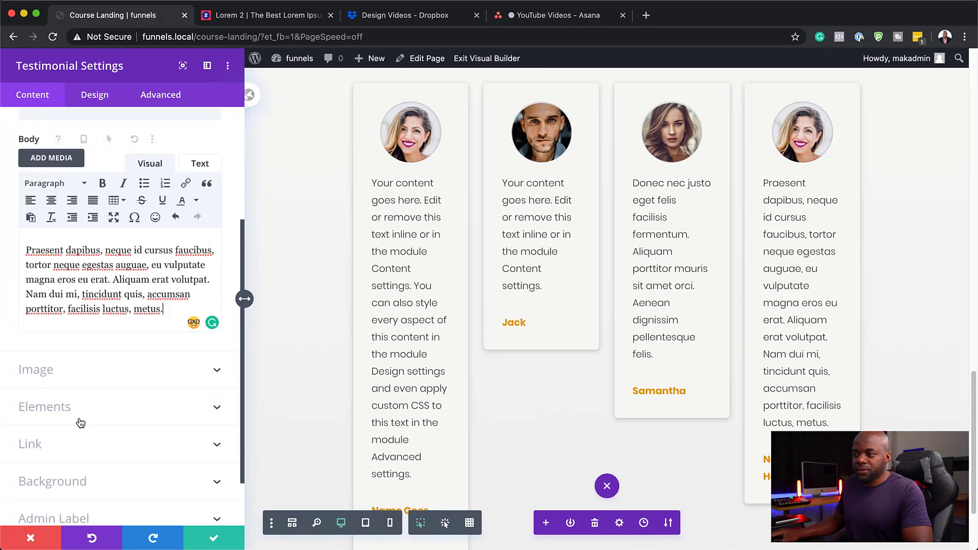
{"action": "left_click", "coordinate": [48, 365]}
{"action": "left_click", "coordinate": [111, 260]}
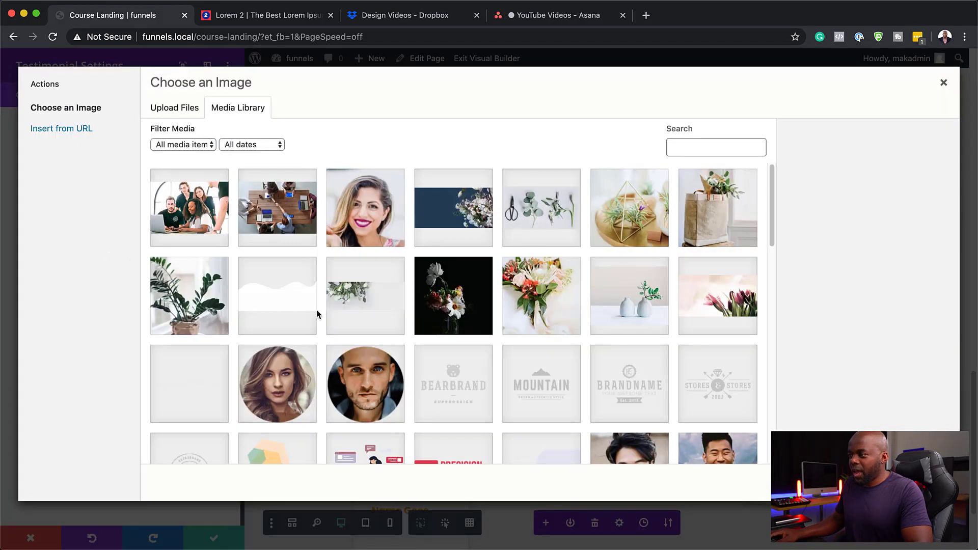
{"action": "scroll", "coordinate": [312, 346], "scroll_direction": "down", "scroll_amount": 2}
{"action": "scroll", "coordinate": [614, 395], "scroll_direction": "down", "scroll_amount": 3}
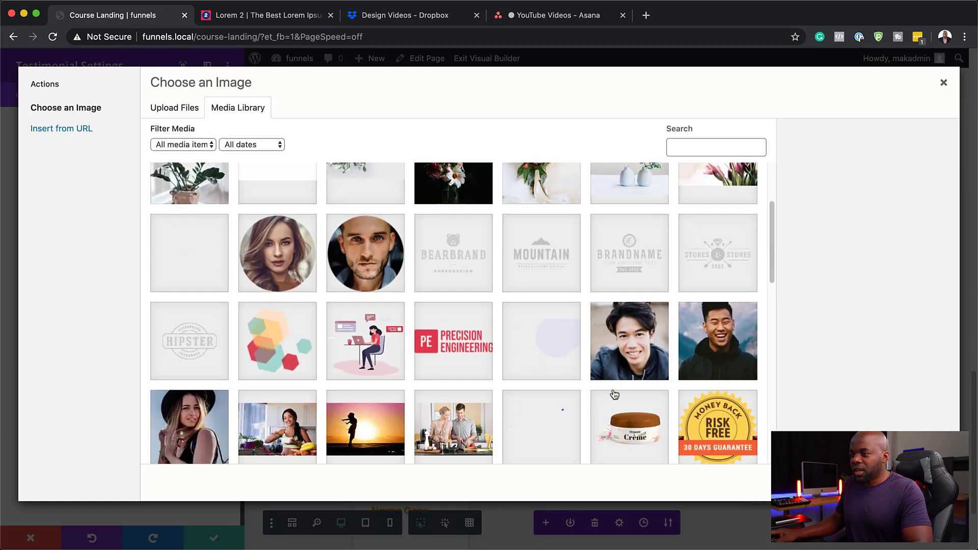
{"action": "left_click", "coordinate": [184, 358]}
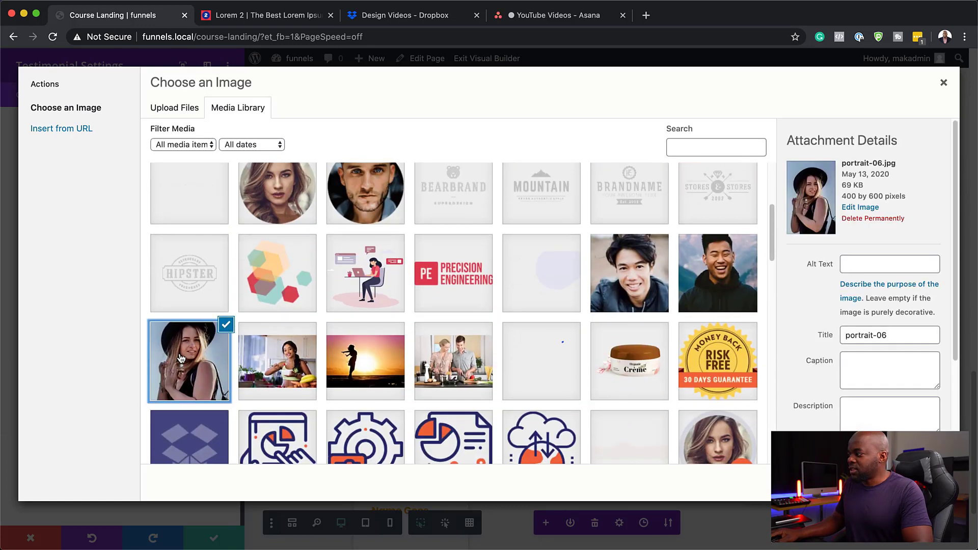
{"action": "left_click", "coordinate": [914, 483]}
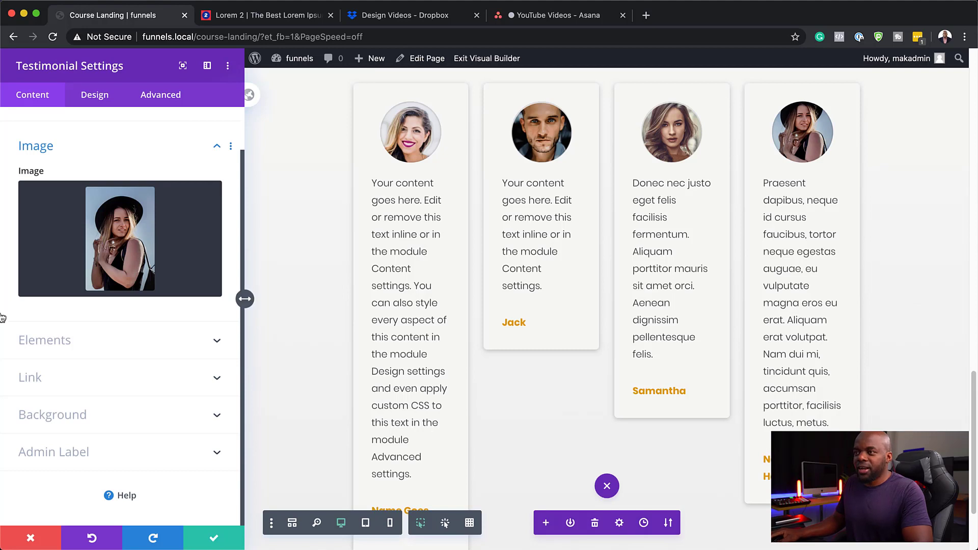
- Replace the fourth testimonial's author placeholder with the client's first name and save the module
{"action": "scroll", "coordinate": [109, 321], "scroll_direction": "up", "scroll_amount": 2}
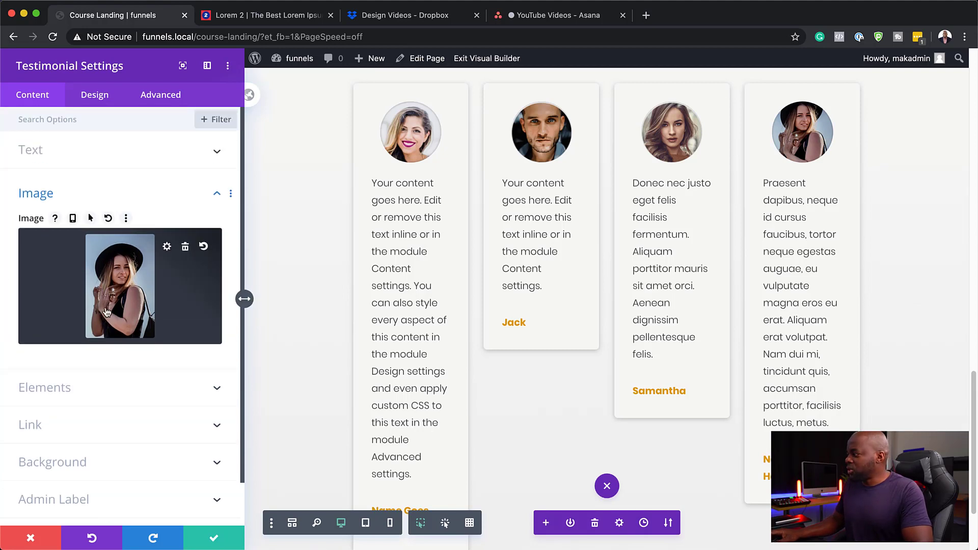
{"action": "left_click", "coordinate": [48, 152]}
{"action": "double_click", "coordinate": [117, 196]}
{"action": "left_click", "coordinate": [118, 194]}
{"action": "triple_click", "coordinate": [118, 194]}
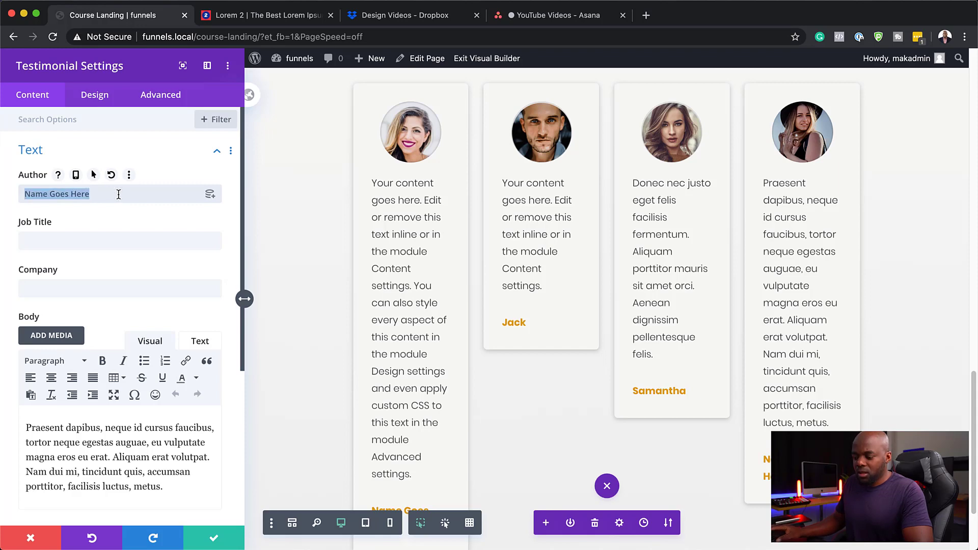
{"action": "type", "text": "Susan"}
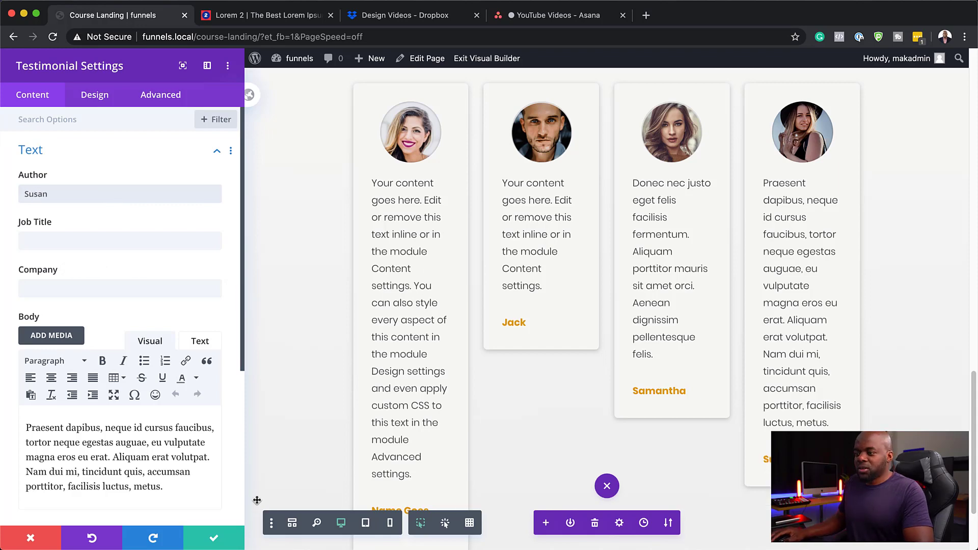
{"action": "left_click", "coordinate": [212, 541]}
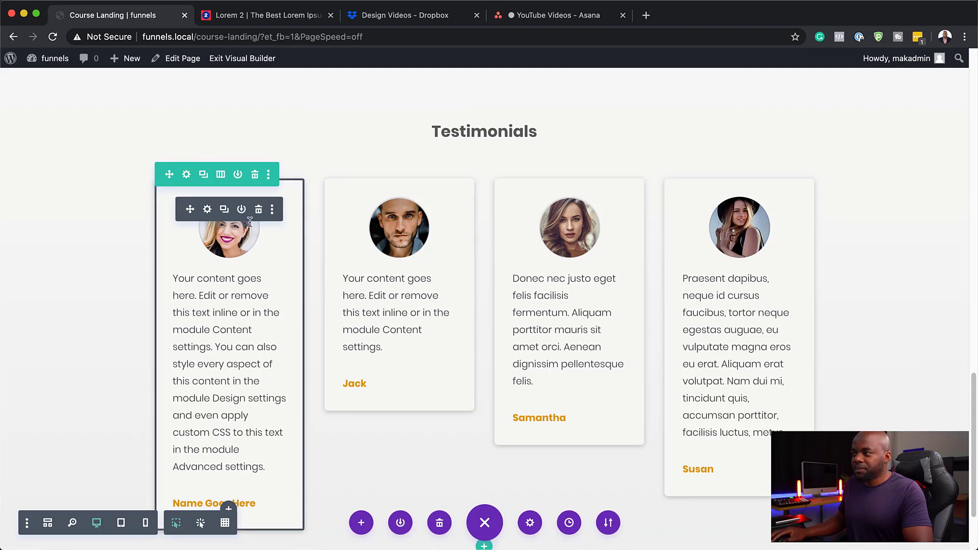
- Copy the "Phasellus ultrices nulla quis nibh" paragraph from the Lorem 2 page
{"action": "left_click", "coordinate": [290, 17]}
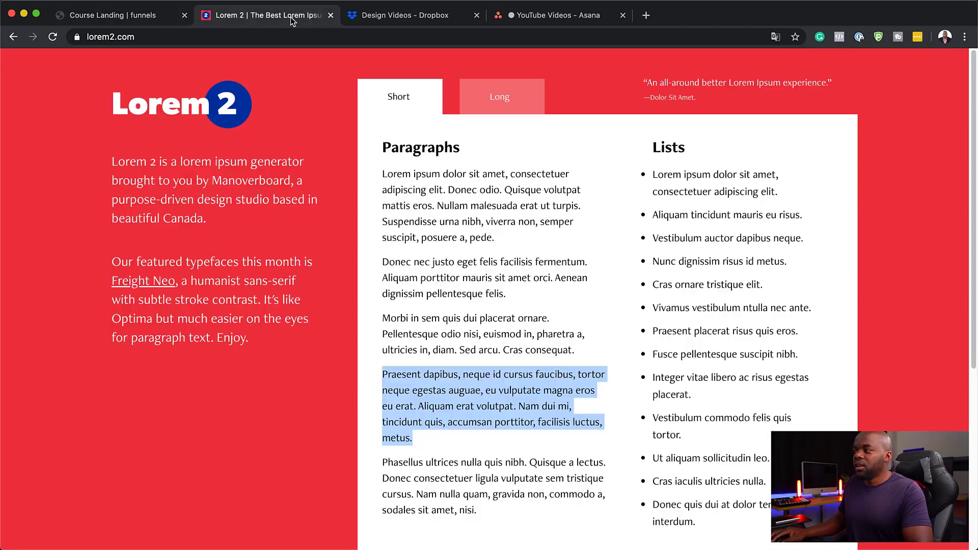
{"action": "left_click", "coordinate": [383, 461]}
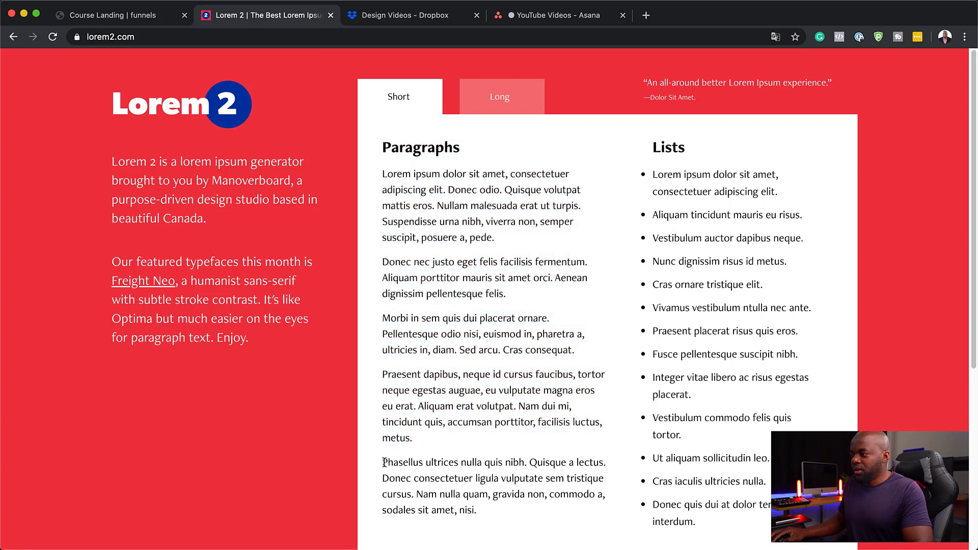
{"action": "left_click_drag", "start_coordinate": [383, 462], "coordinate": [490, 513]}
{"action": "key", "text": "super+c"}
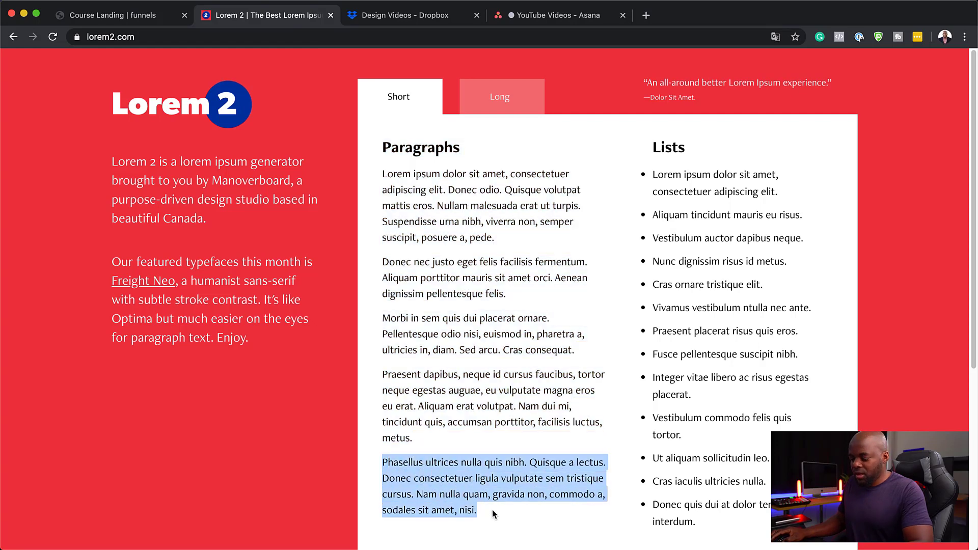
- Replace the first testimonial's body with the copied paragraph and its author placeholder with the client's first name
{"action": "key", "text": "ctrl+shift+Tab"}
{"action": "left_click", "coordinate": [208, 210]}
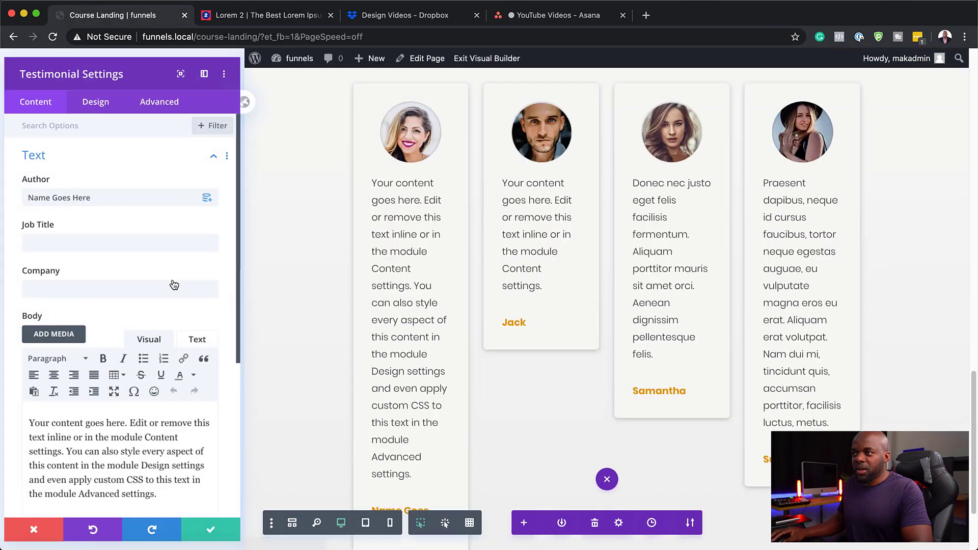
{"action": "left_click_drag", "start_coordinate": [26, 427], "coordinate": [171, 509]}
{"action": "key", "text": "super+v"}
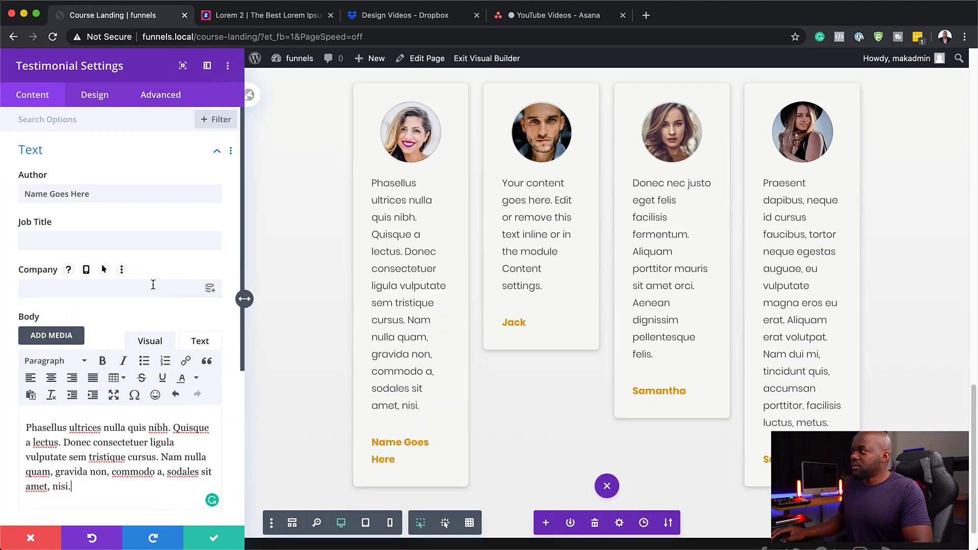
{"action": "triple_click", "coordinate": [104, 196]}
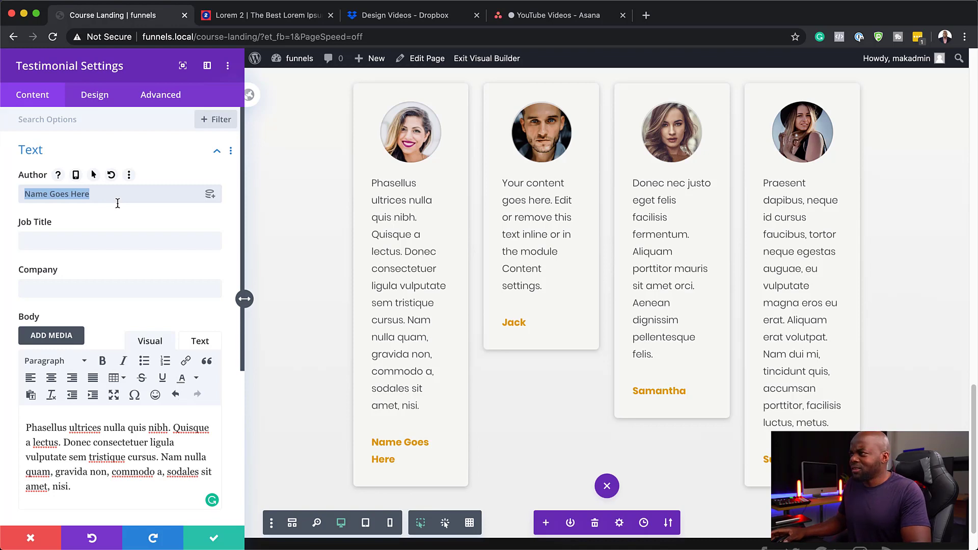
{"action": "type", "text": "Serena"}
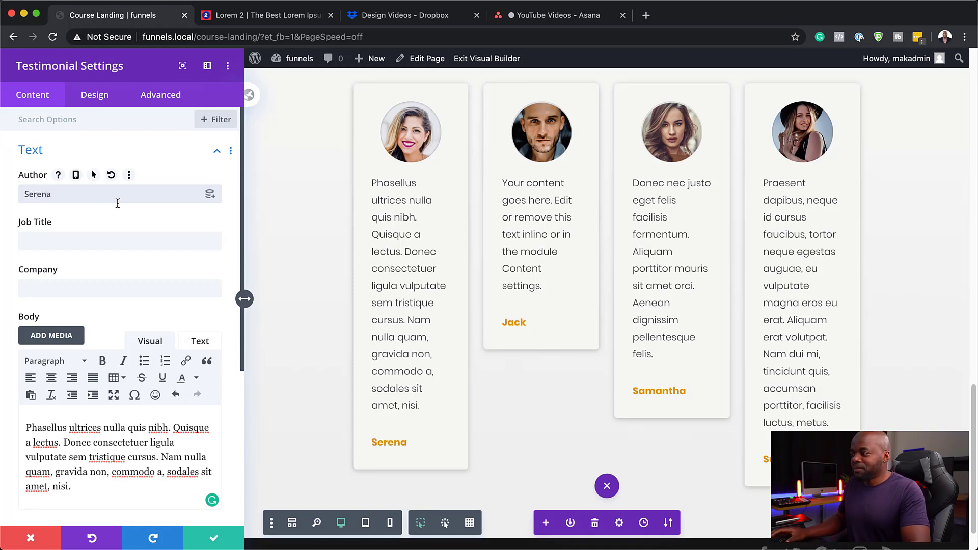
- Save the first testimonial, then replace the second testimonial's body with Lorem 2's "Morbi in sem quis dui" paragraph and save it
{"action": "left_click", "coordinate": [215, 539]}
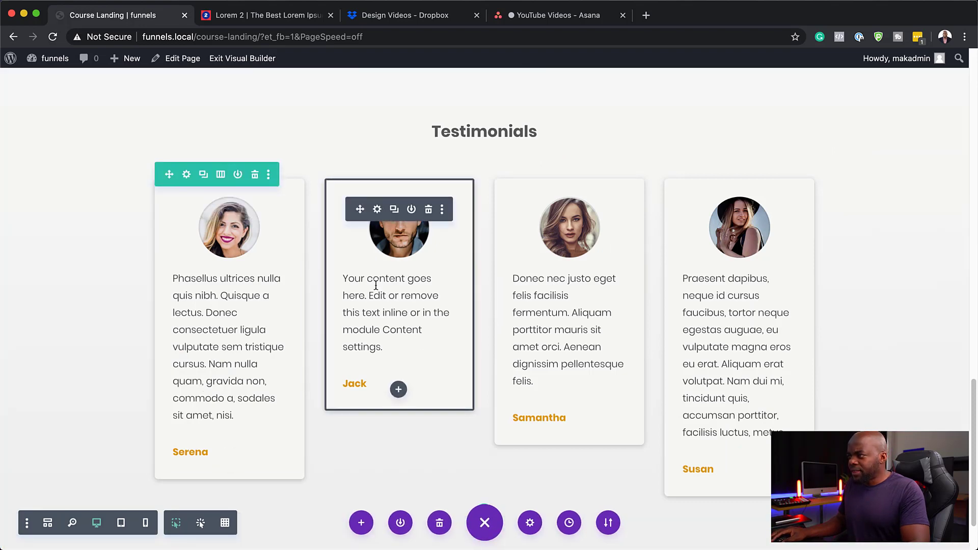
{"action": "left_click", "coordinate": [377, 210]}
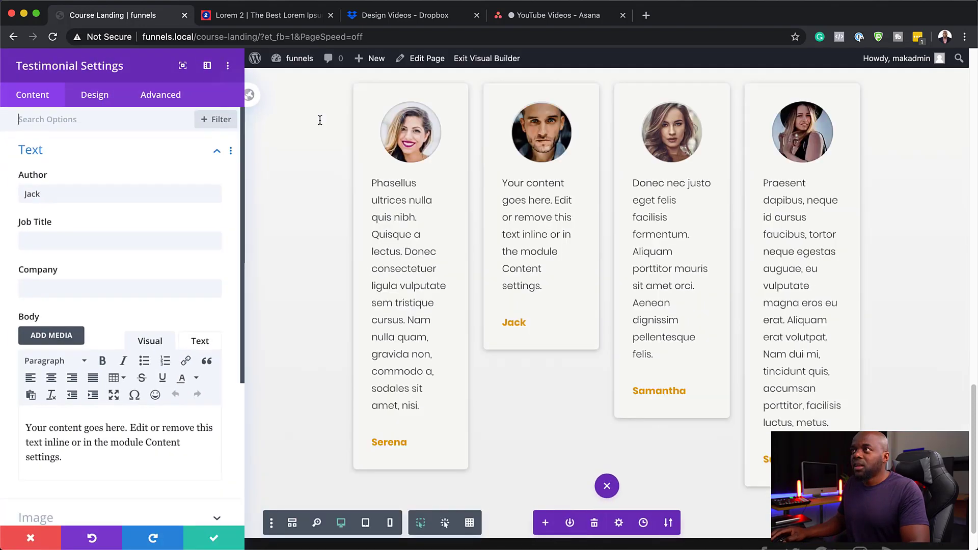
{"action": "left_click", "coordinate": [298, 15]}
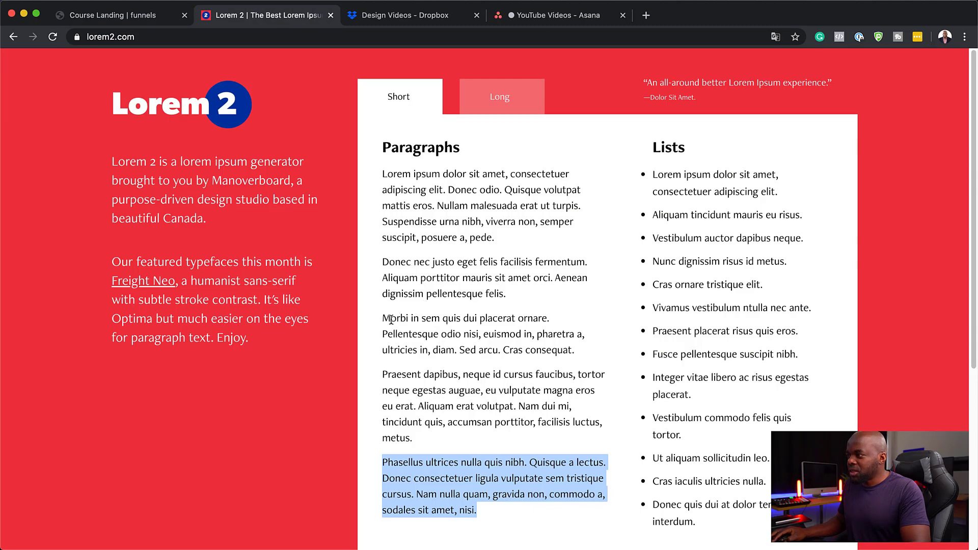
{"action": "left_click_drag", "start_coordinate": [385, 319], "coordinate": [584, 353]}
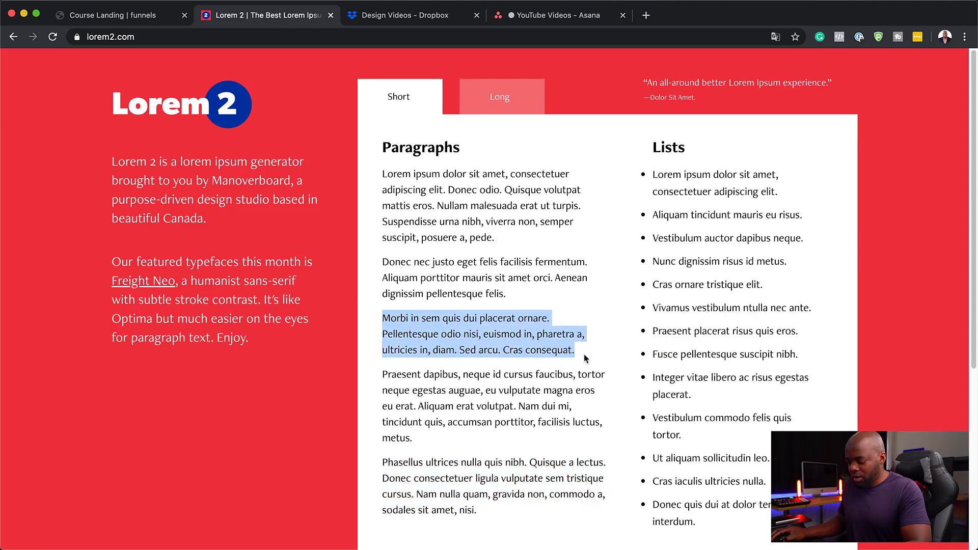
{"action": "left_click", "coordinate": [109, 16]}
{"action": "left_click_drag", "start_coordinate": [71, 458], "coordinate": [19, 426]}
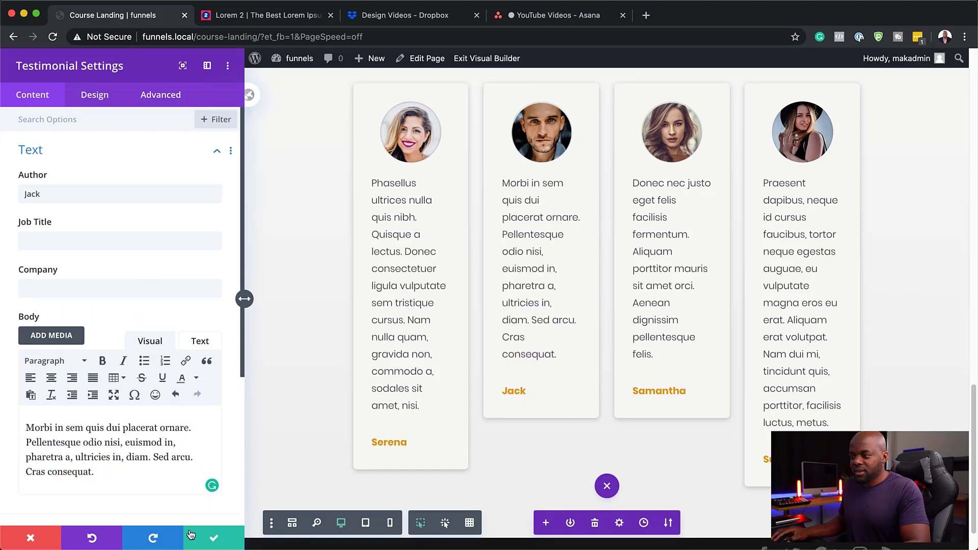
{"action": "left_click", "coordinate": [206, 538]}
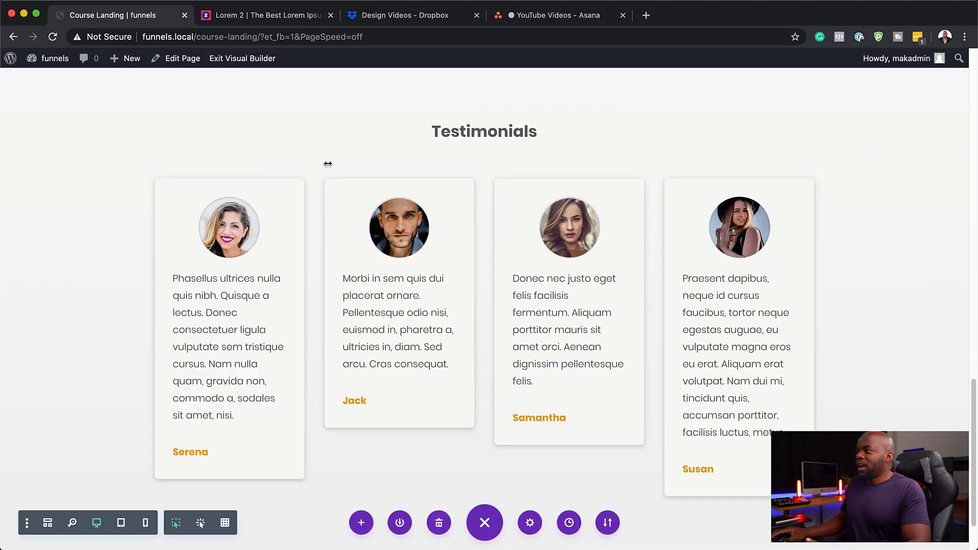
- Review the landing page from the hero section through the course modules down to the testimonial cards
{"action": "scroll", "coordinate": [918, 307], "scroll_direction": "down", "scroll_amount": 2}
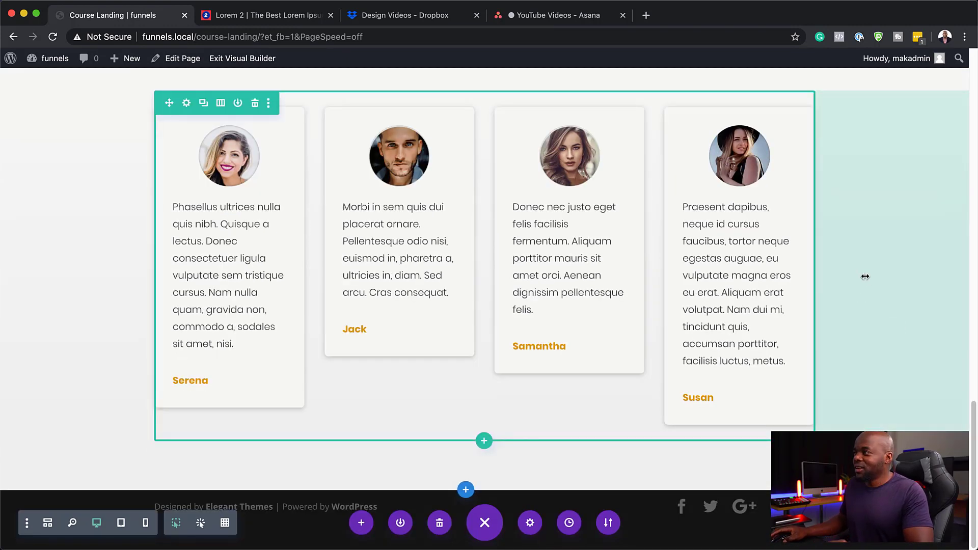
{"action": "scroll", "coordinate": [876, 334], "scroll_direction": "up", "scroll_amount": 2}
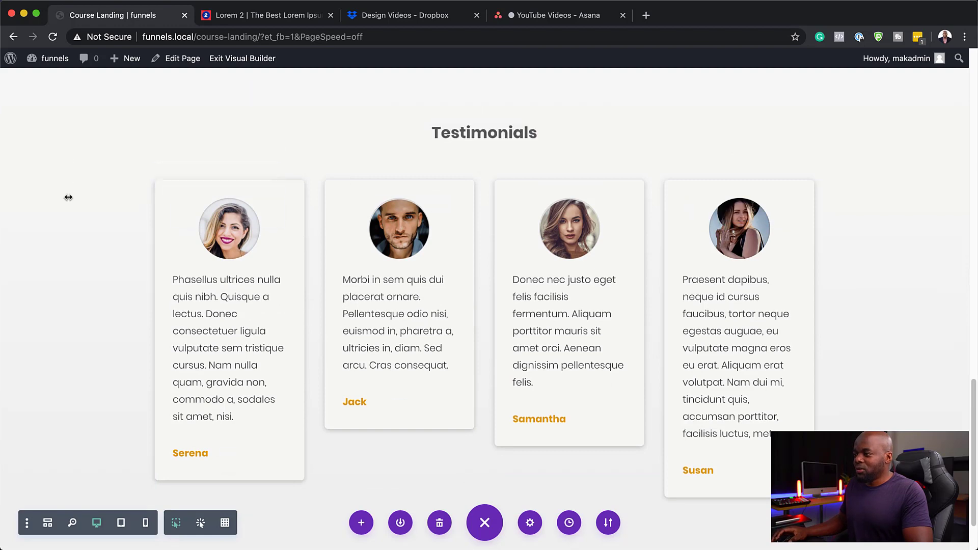
{"action": "scroll", "coordinate": [66, 203], "scroll_direction": "up", "scroll_amount": 8}
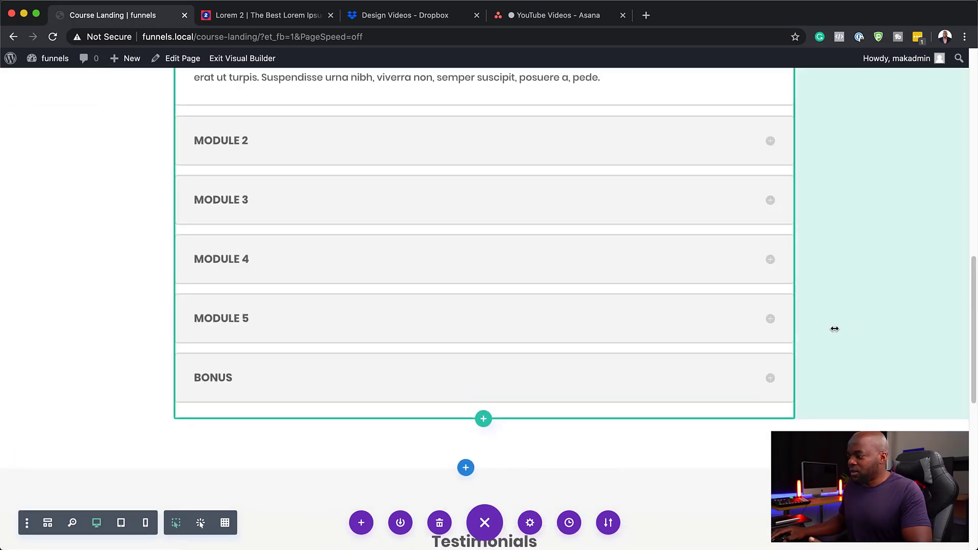
{"action": "scroll", "coordinate": [887, 332], "scroll_direction": "up", "scroll_amount": 10}
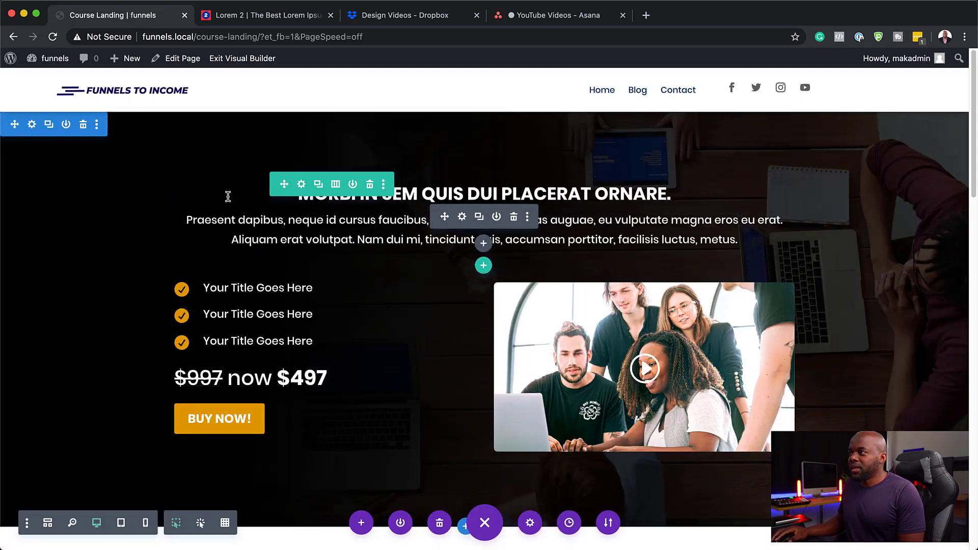
{"action": "scroll", "coordinate": [363, 308], "scroll_direction": "down", "scroll_amount": 7}
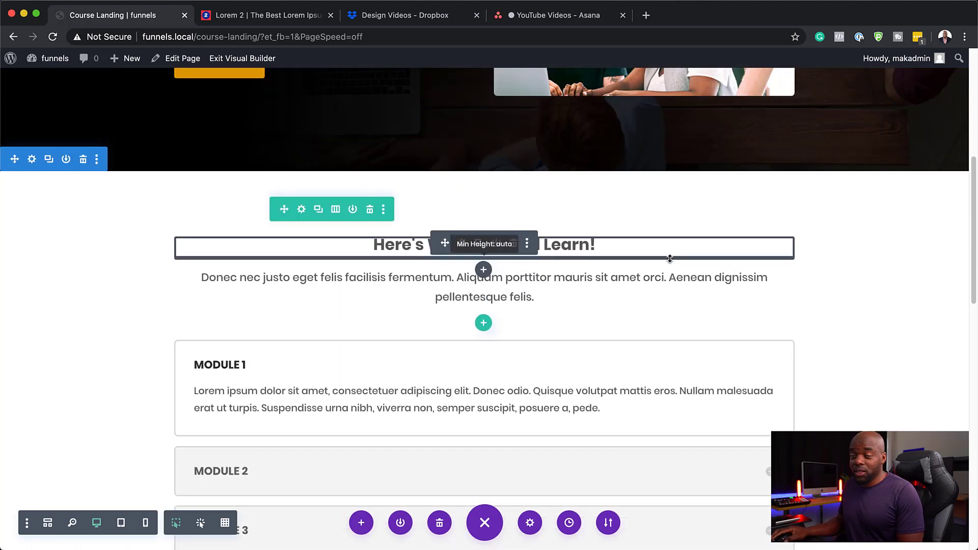
{"action": "scroll", "coordinate": [669, 261], "scroll_direction": "down", "scroll_amount": 10}
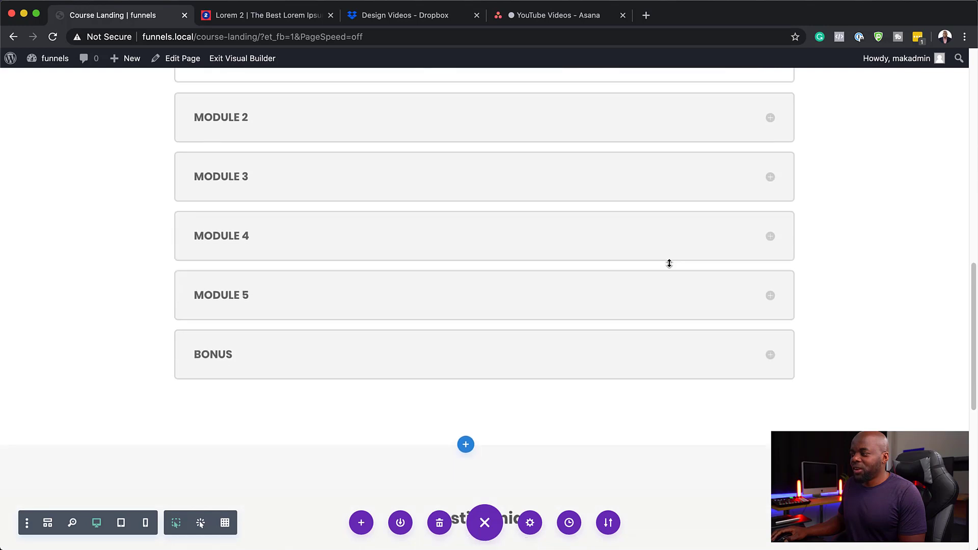
{"action": "scroll", "coordinate": [669, 264], "scroll_direction": "down", "scroll_amount": 6}
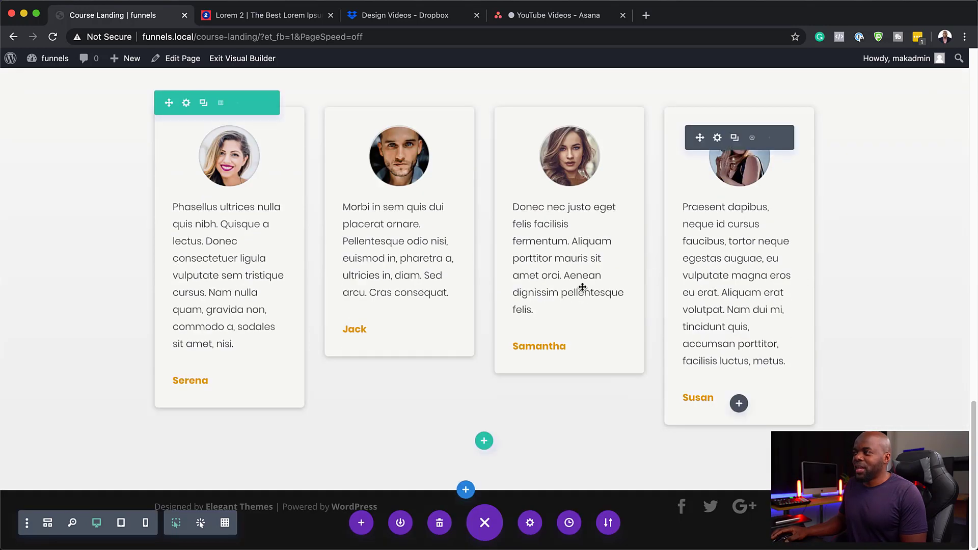
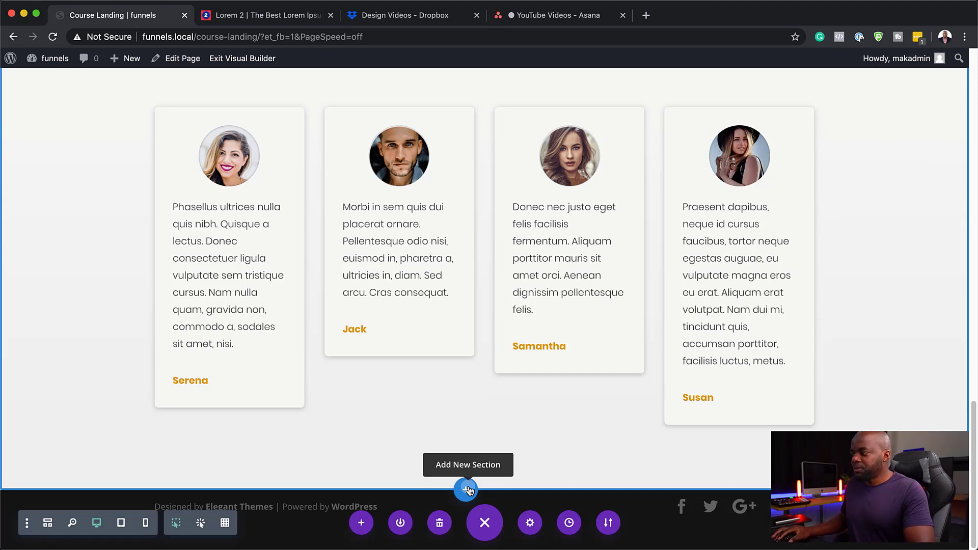
- Add a new regular section below Testimonials with a row of two equal columns, leaving both columns empty
{"action": "left_click", "coordinate": [466, 489]}
{"action": "left_click", "coordinate": [392, 449]}
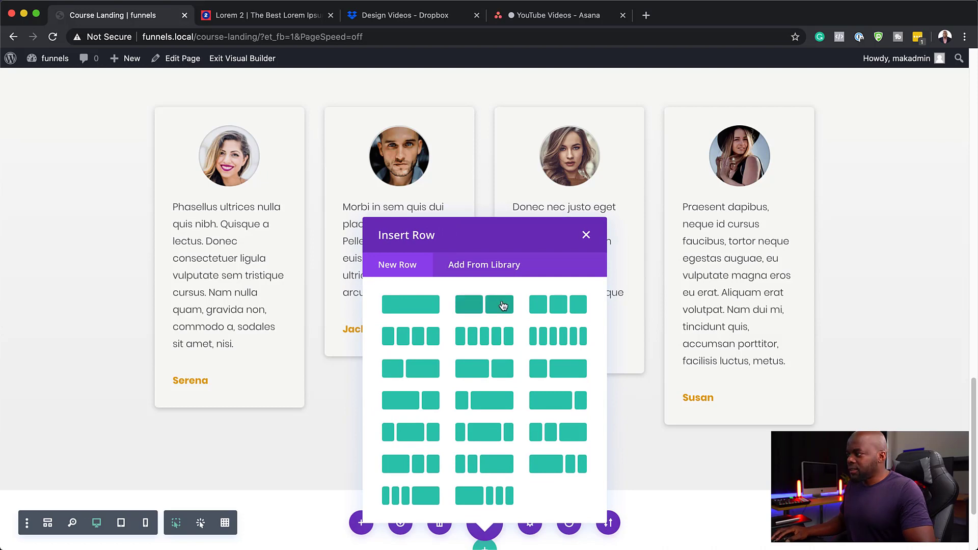
{"action": "left_click", "coordinate": [502, 305]}
{"action": "scroll", "coordinate": [525, 399], "scroll_direction": "down", "scroll_amount": 3}
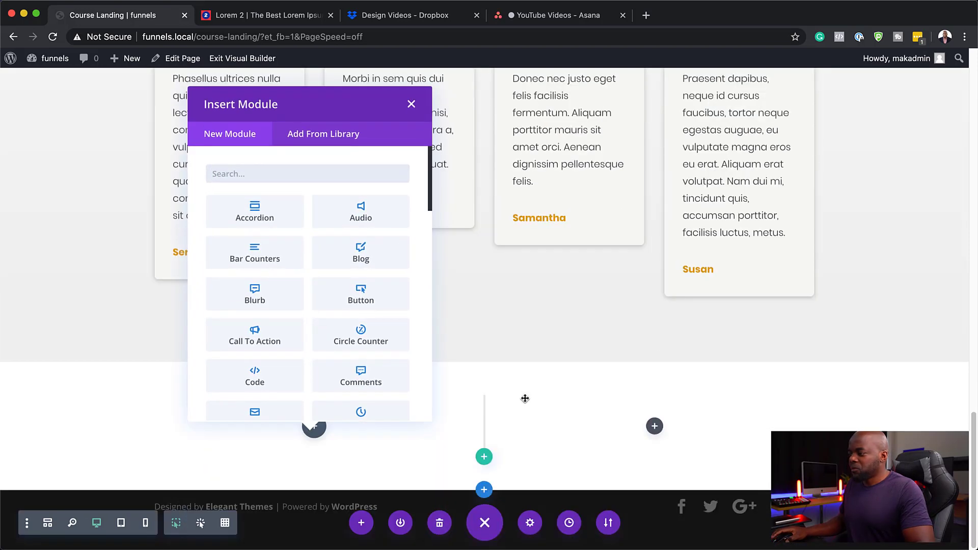
{"action": "left_click", "coordinate": [411, 106]}
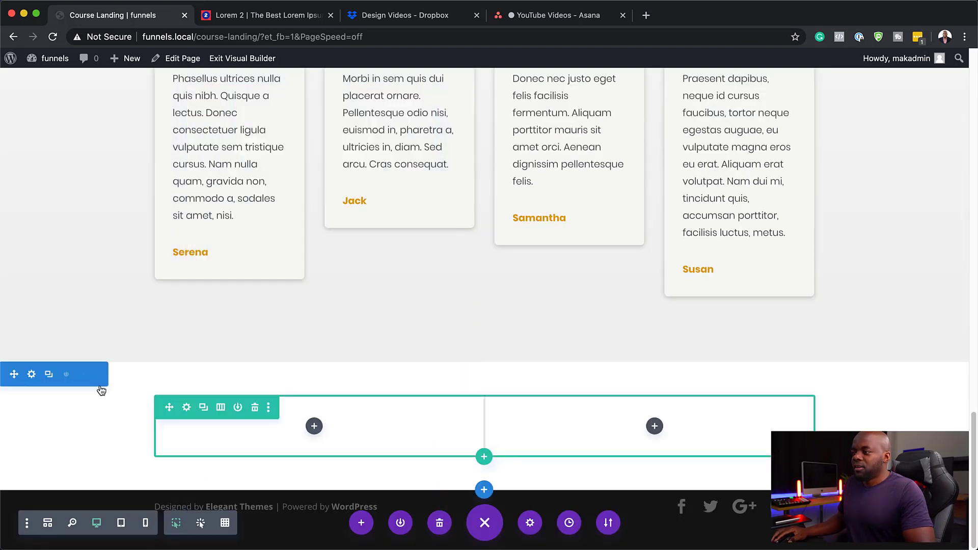
- Move the new two-column section up between the course modules section and the Testimonials section
{"action": "scroll", "coordinate": [454, 313], "scroll_direction": "up", "scroll_amount": 12}
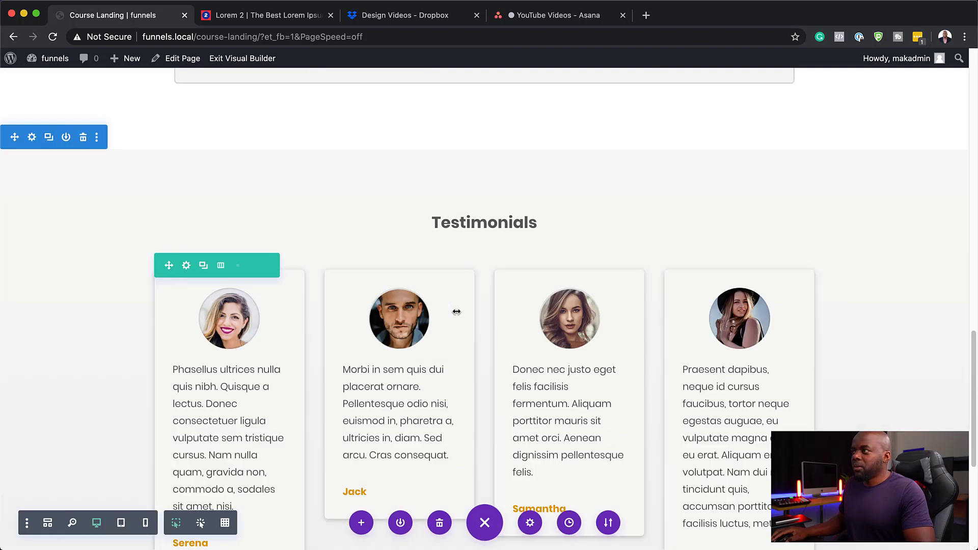
{"action": "scroll", "coordinate": [456, 312], "scroll_direction": "up", "scroll_amount": 8}
{"action": "scroll", "coordinate": [456, 312], "scroll_direction": "down", "scroll_amount": 5}
{"action": "scroll", "coordinate": [456, 312], "scroll_direction": "down", "scroll_amount": 8}
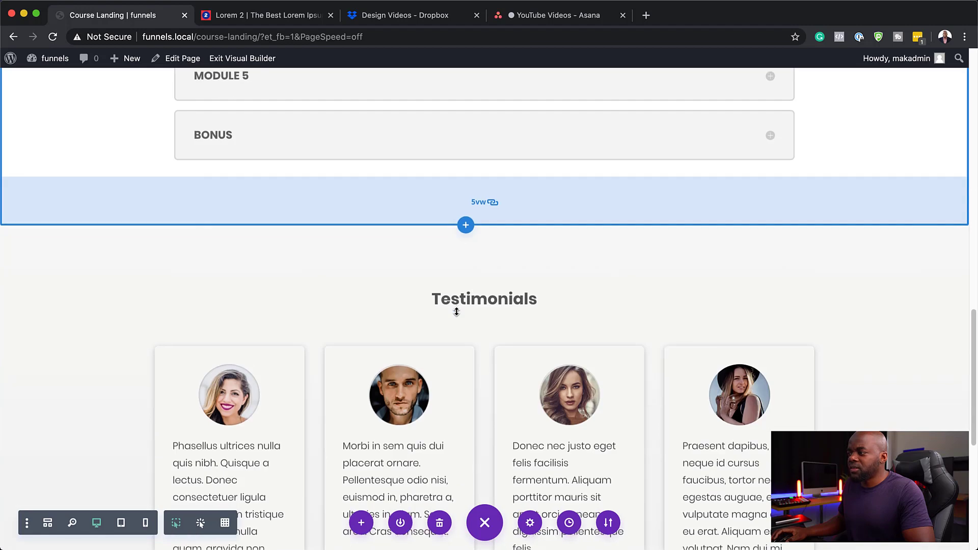
{"action": "scroll", "coordinate": [290, 422], "scroll_direction": "down", "scroll_amount": 7}
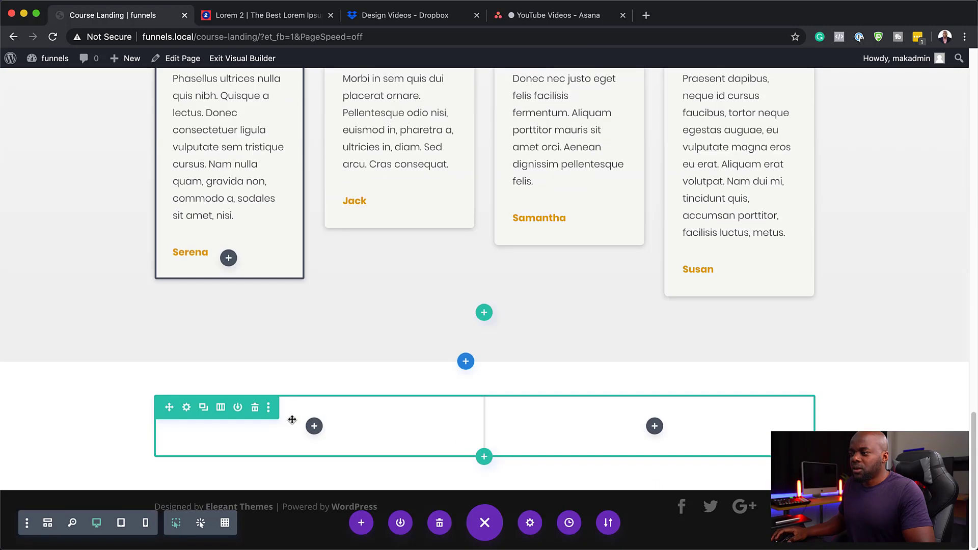
{"action": "left_click_drag", "start_coordinate": [13, 375], "coordinate": [30, 260]}
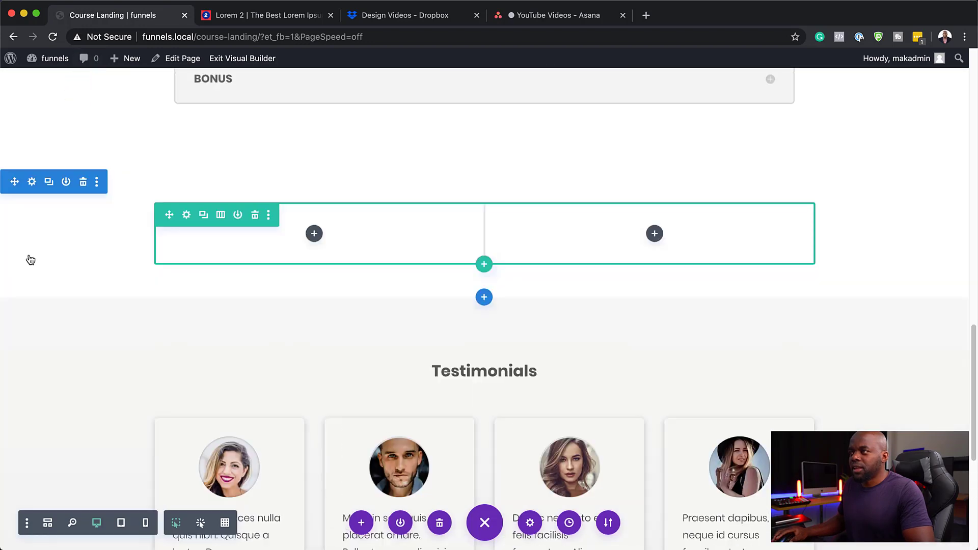
- Set the new section's background color to a dark charcoal grey and save the section settings
{"action": "left_click", "coordinate": [33, 183]}
{"action": "left_click", "coordinate": [64, 193]}
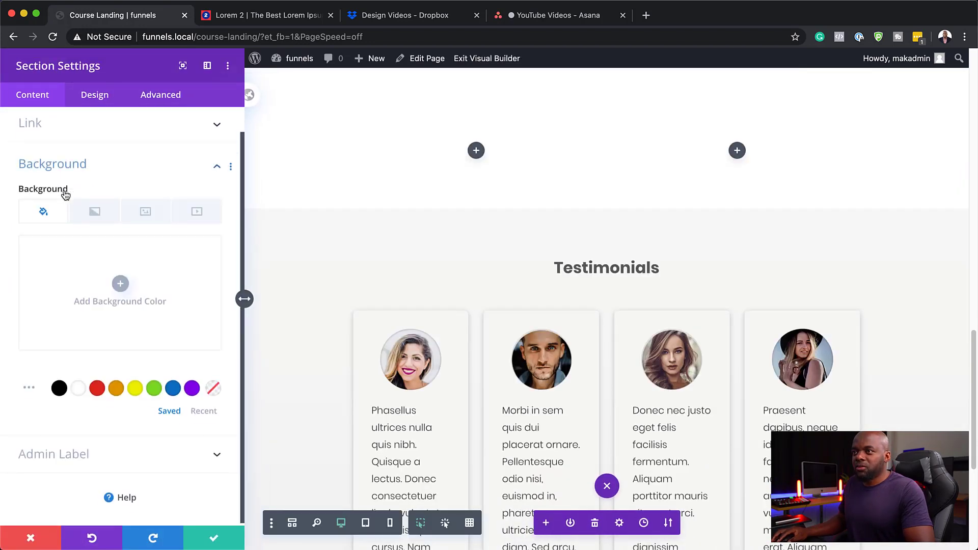
{"action": "left_click", "coordinate": [60, 385]}
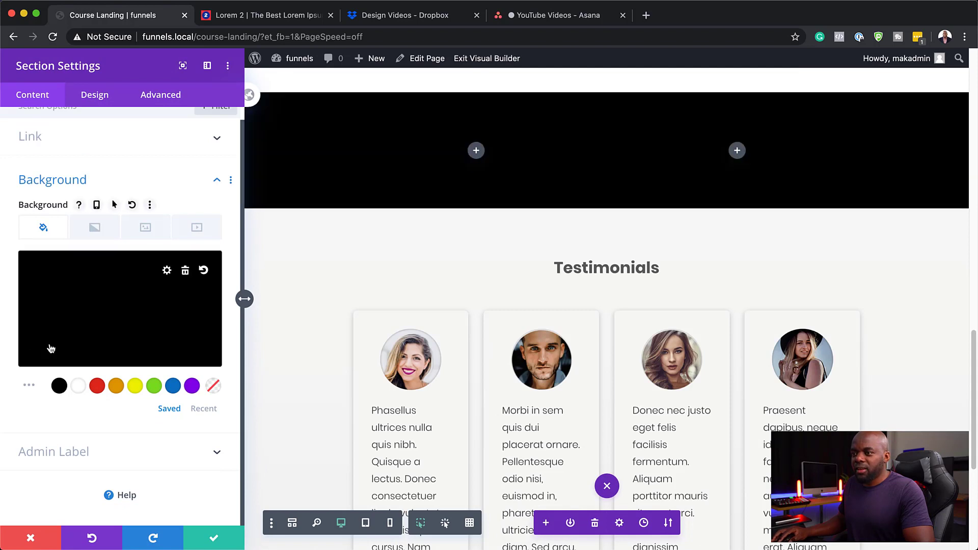
{"action": "left_click", "coordinate": [25, 357]}
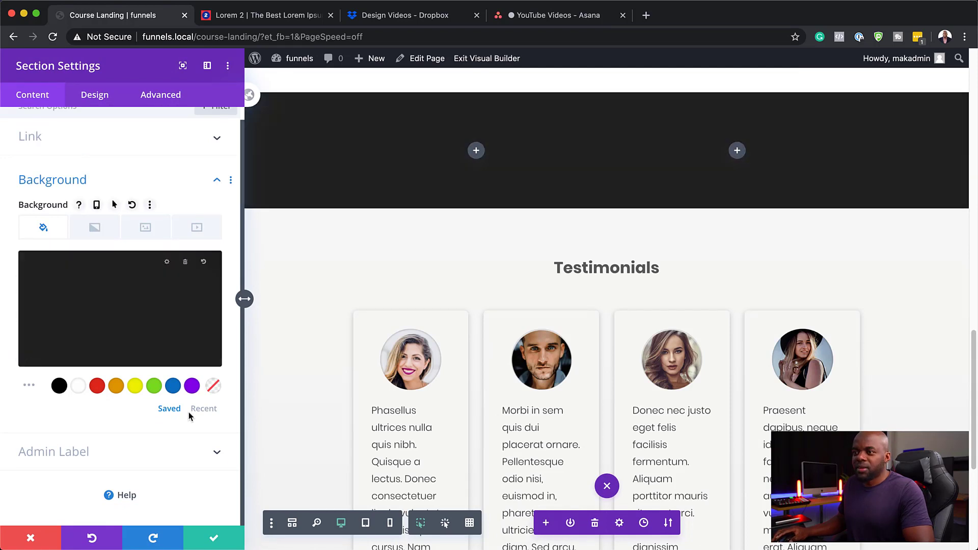
{"action": "left_click", "coordinate": [222, 541]}
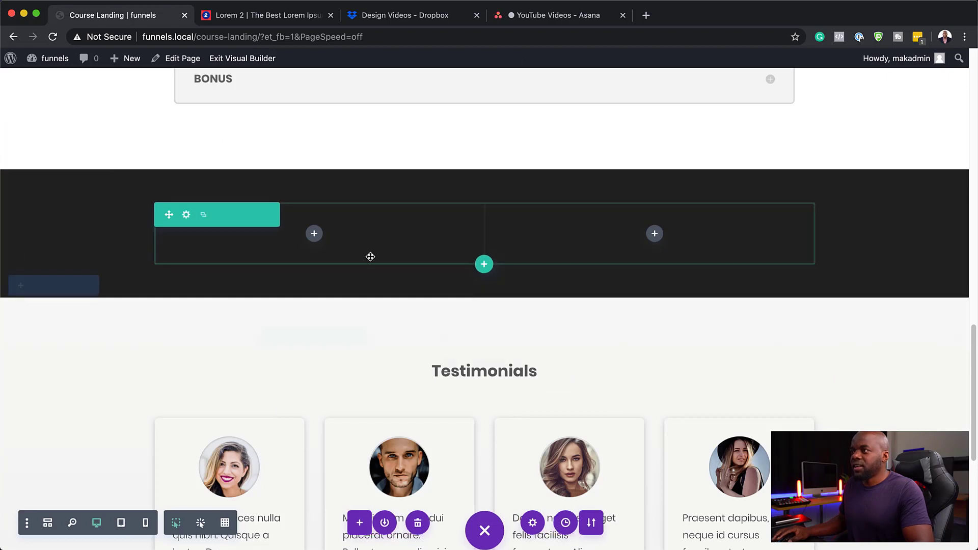
- Open the module picker for the section's first column, then search Pexels for "business" photos in a new browser tab
{"action": "left_click", "coordinate": [314, 234]}
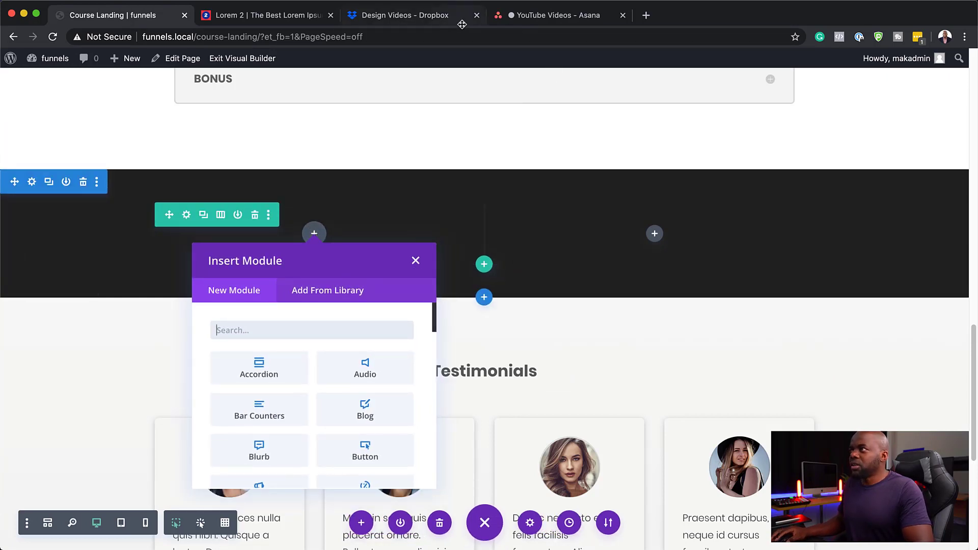
{"action": "left_click", "coordinate": [646, 16]}
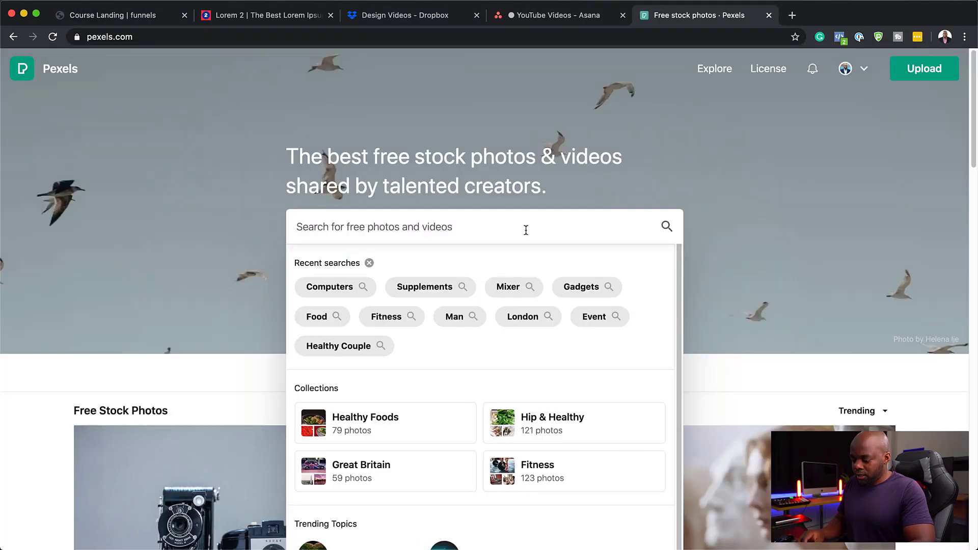
{"action": "type", "text": "business"}
{"action": "key", "text": "Return"}
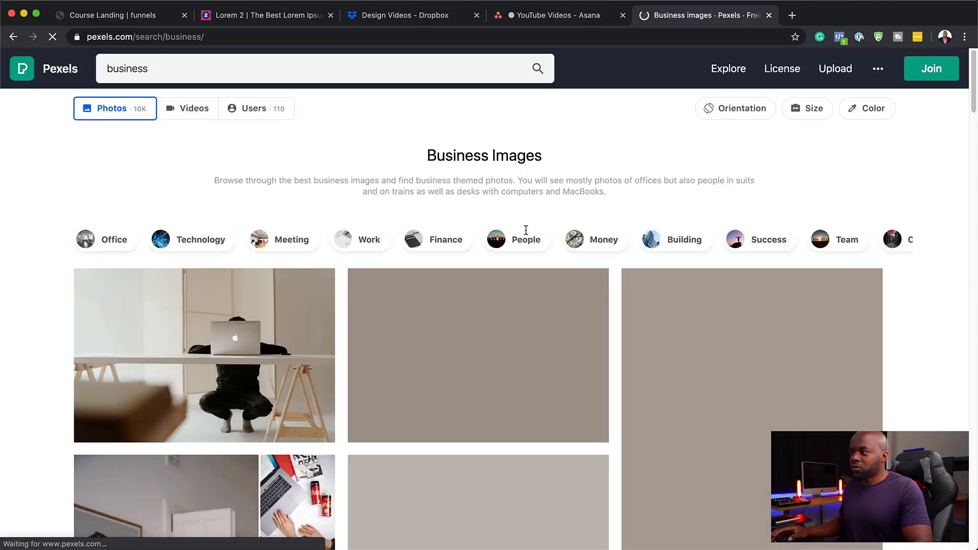
- Download the photo of the smiling businesswoman in eyeglasses at Original size (5760 x 3840) and return to the Course Landing page
{"action": "scroll", "coordinate": [579, 347], "scroll_direction": "down", "scroll_amount": 7}
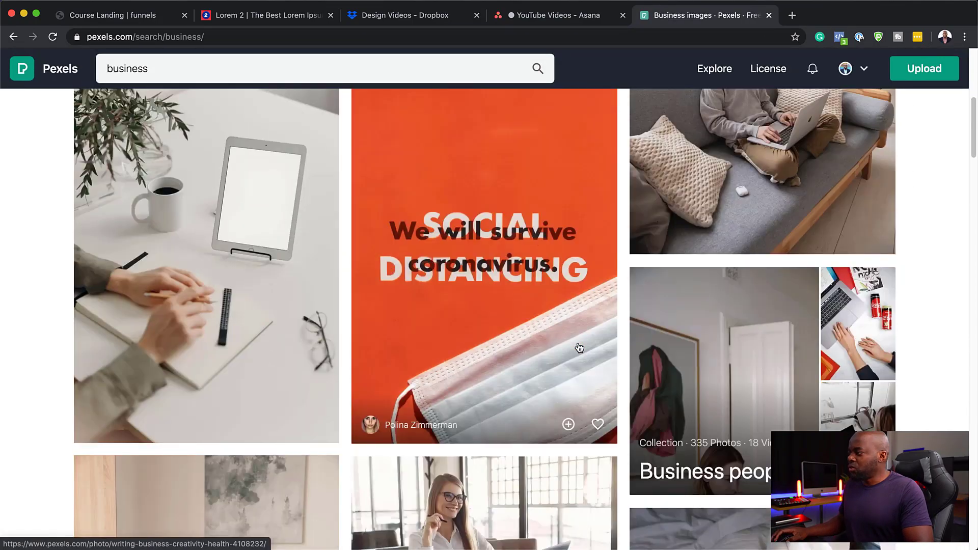
{"action": "scroll", "coordinate": [580, 347], "scroll_direction": "down", "scroll_amount": 5}
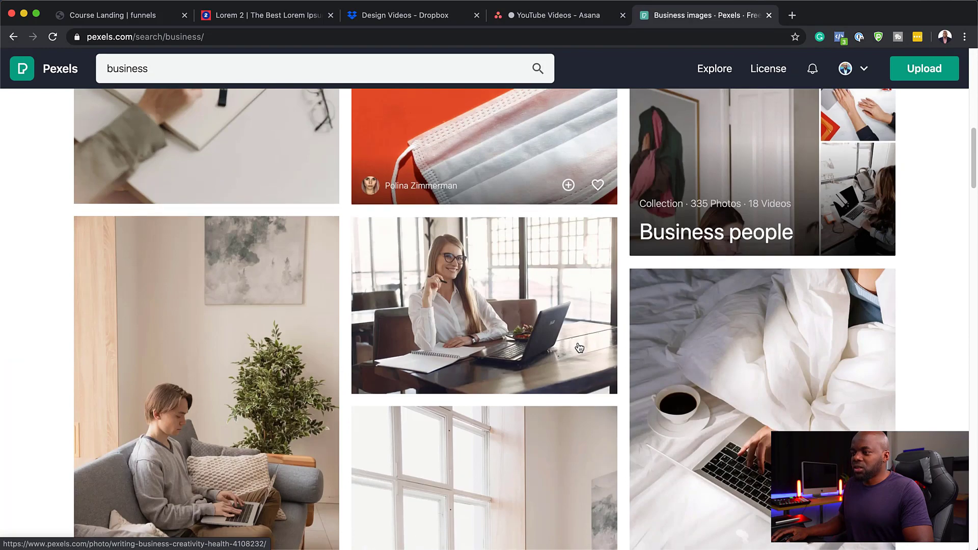
{"action": "scroll", "coordinate": [580, 347], "scroll_direction": "down", "scroll_amount": 10}
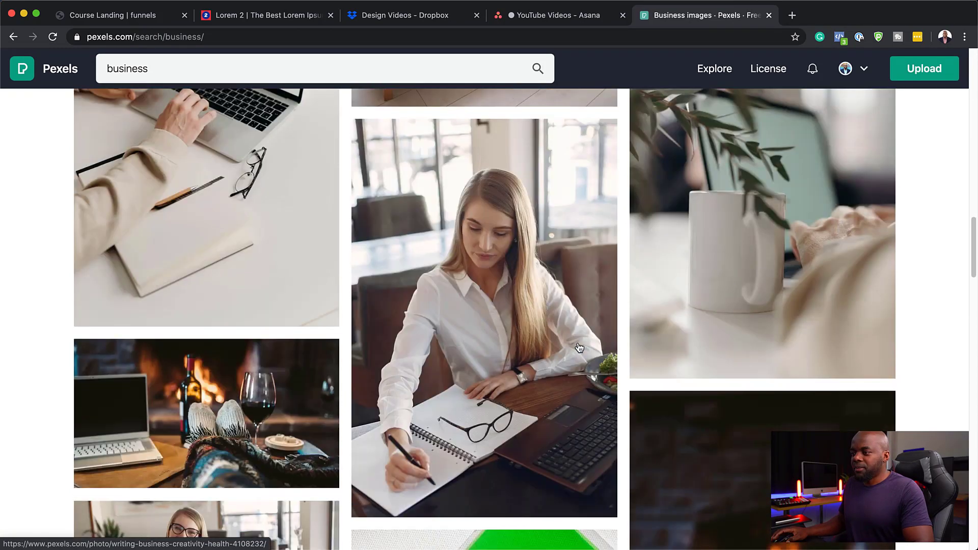
{"action": "scroll", "coordinate": [579, 348], "scroll_direction": "down", "scroll_amount": 6}
{"action": "left_click", "coordinate": [227, 275]}
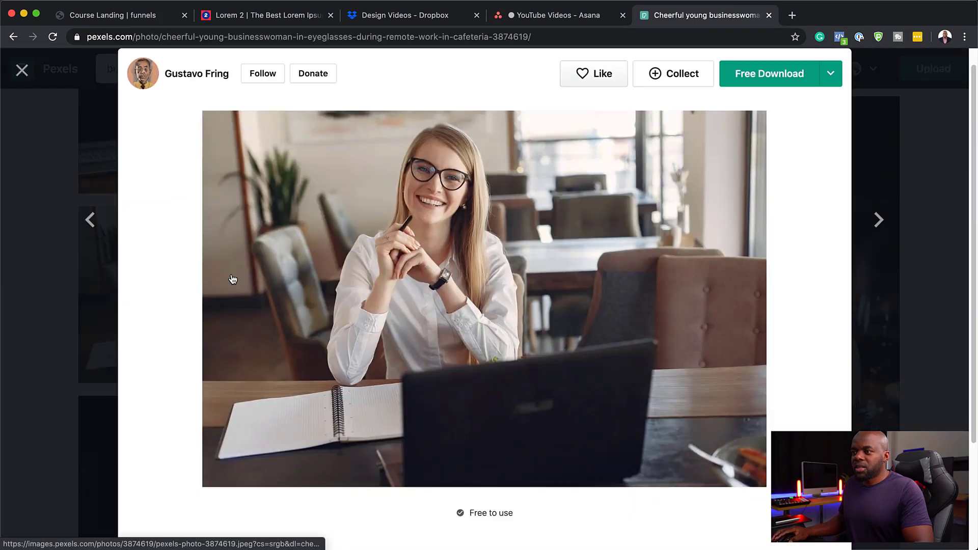
{"action": "left_click", "coordinate": [831, 77]}
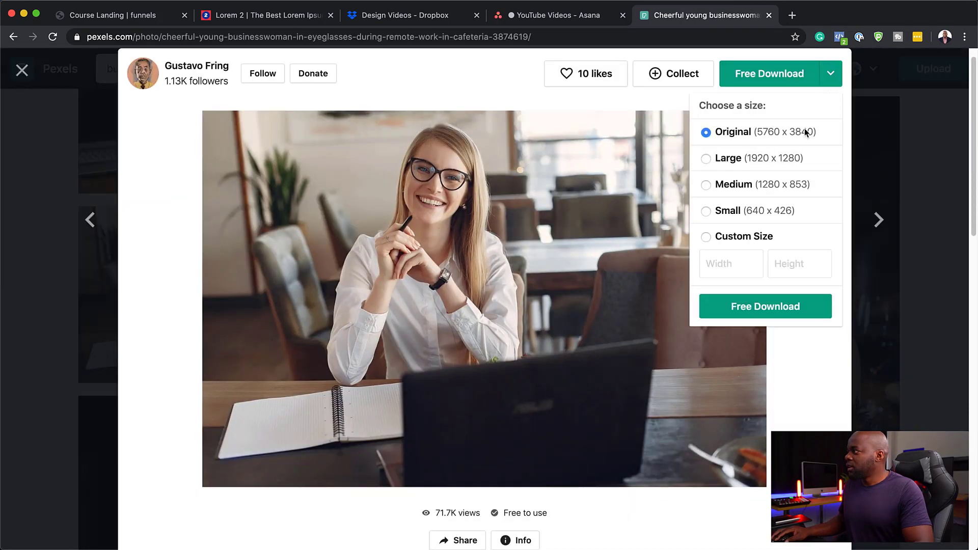
{"action": "left_click", "coordinate": [748, 314]}
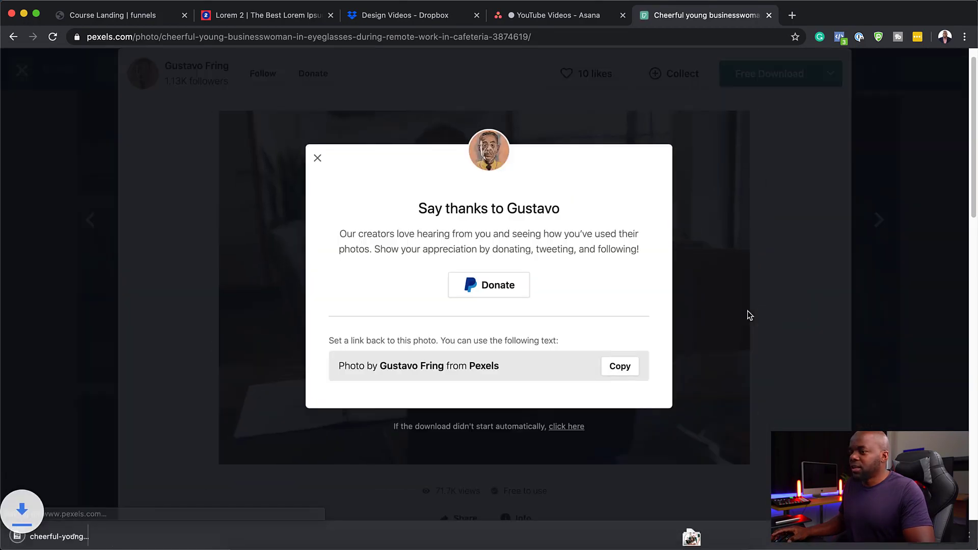
{"action": "left_click", "coordinate": [149, 15]}
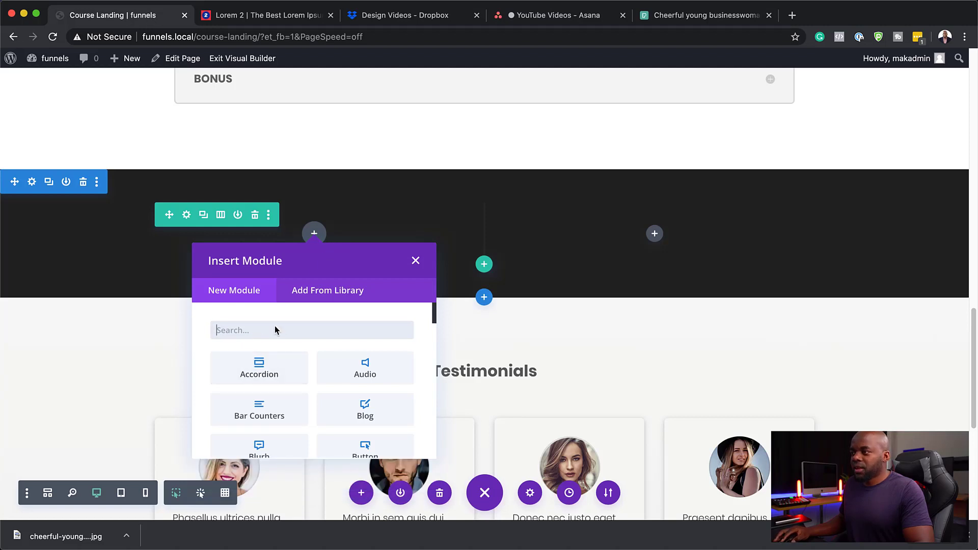
- Add an Image module to the first column, upload the downloaded photo of the cheerful young businesswoman in eyeglasses, and save the module
{"action": "type", "text": "ima"}
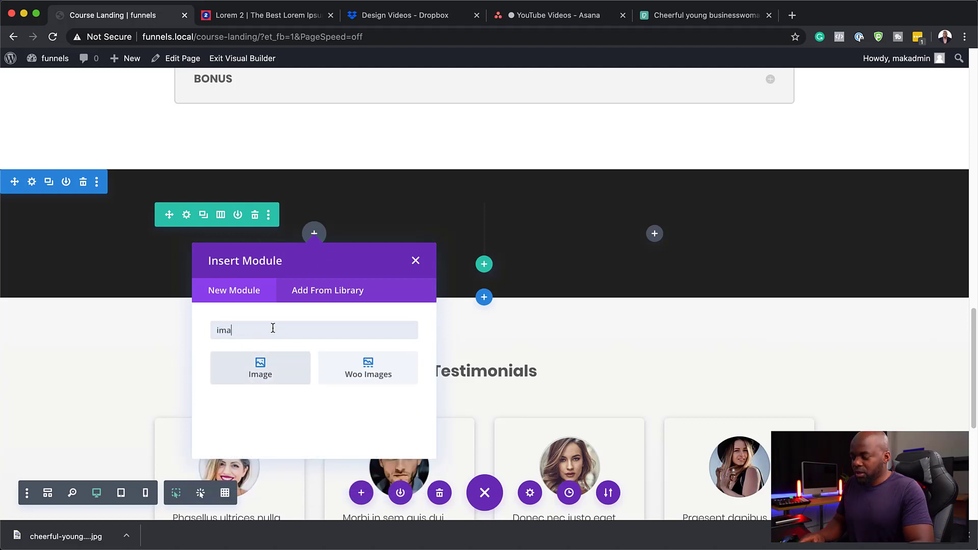
{"action": "left_click", "coordinate": [273, 374]}
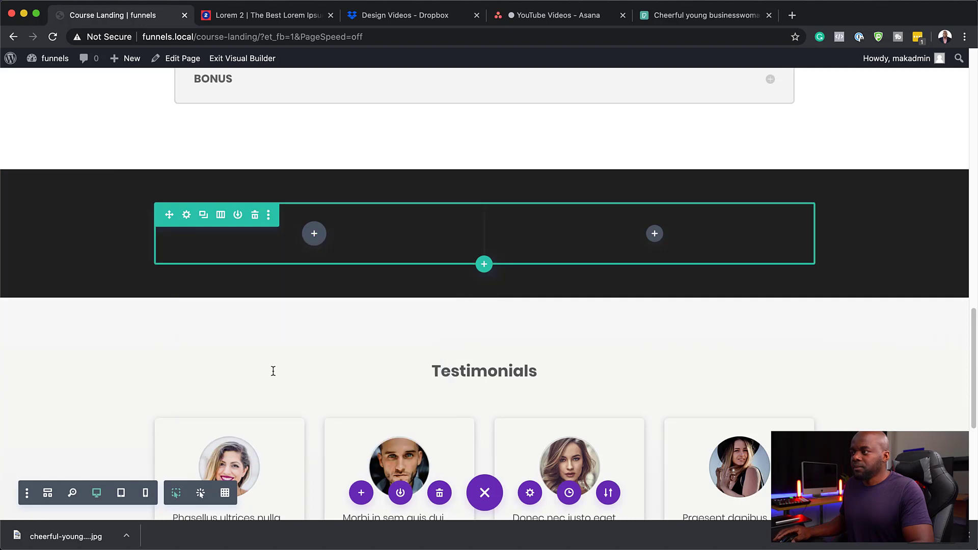
{"action": "left_click", "coordinate": [136, 241]}
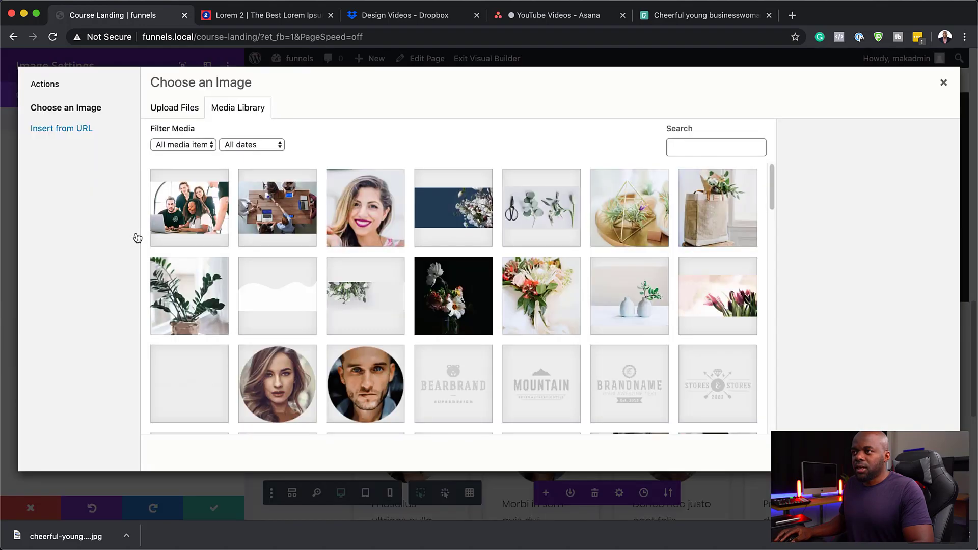
{"action": "left_click", "coordinate": [173, 110]}
{"action": "left_click", "coordinate": [563, 291]}
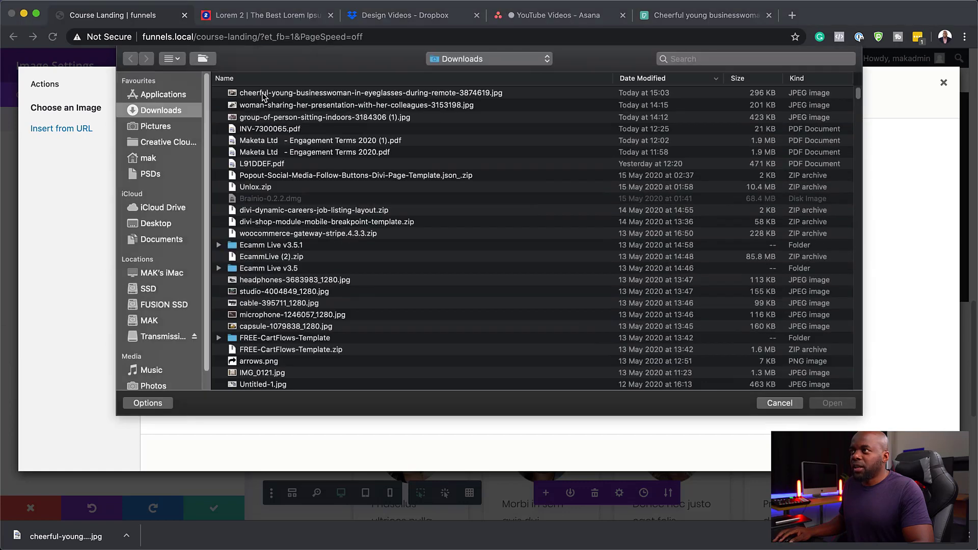
{"action": "double_click", "coordinate": [263, 94]}
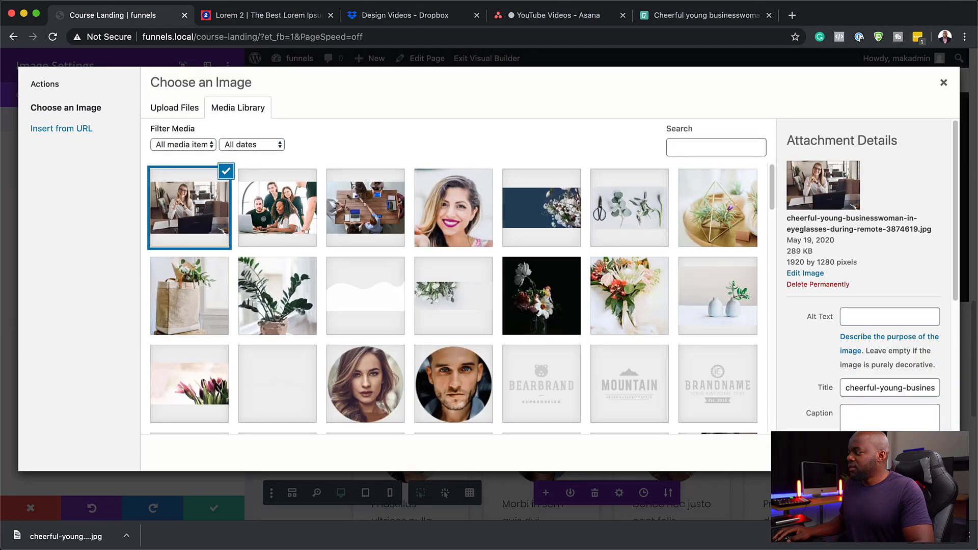
{"action": "left_click", "coordinate": [918, 452]}
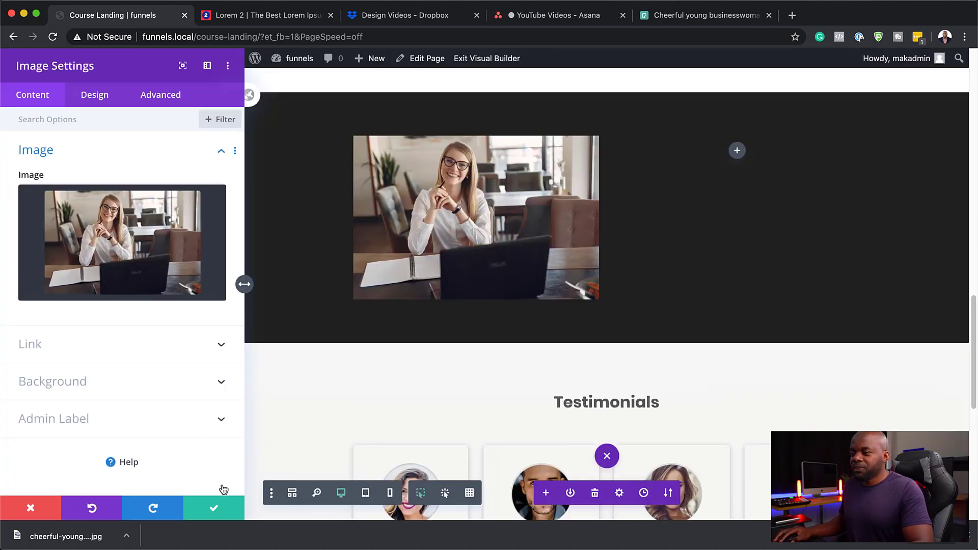
{"action": "left_click", "coordinate": [214, 509]}
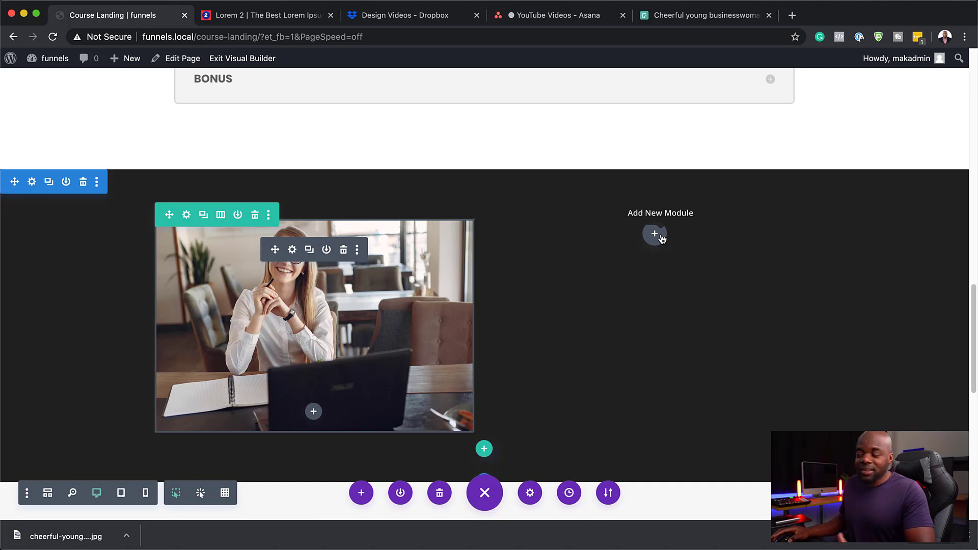
- Copy placeholder paragraphs from the Lorem 2 page and return to the Course Landing page
{"action": "left_click", "coordinate": [274, 16]}
{"action": "left_click", "coordinate": [419, 220]}
{"action": "left_click_drag", "start_coordinate": [383, 173], "coordinate": [506, 294]}
{"action": "key", "text": "super+c"}
{"action": "left_click", "coordinate": [141, 23]}
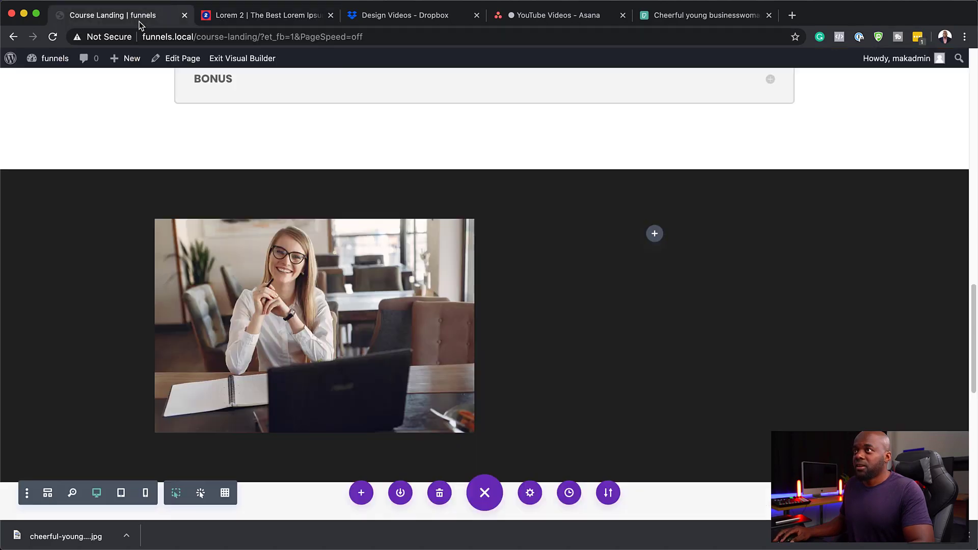
- Add a Text module to the second column and replace its default body content with the copied lorem ipsum paragraphs
{"action": "left_click", "coordinate": [655, 233]}
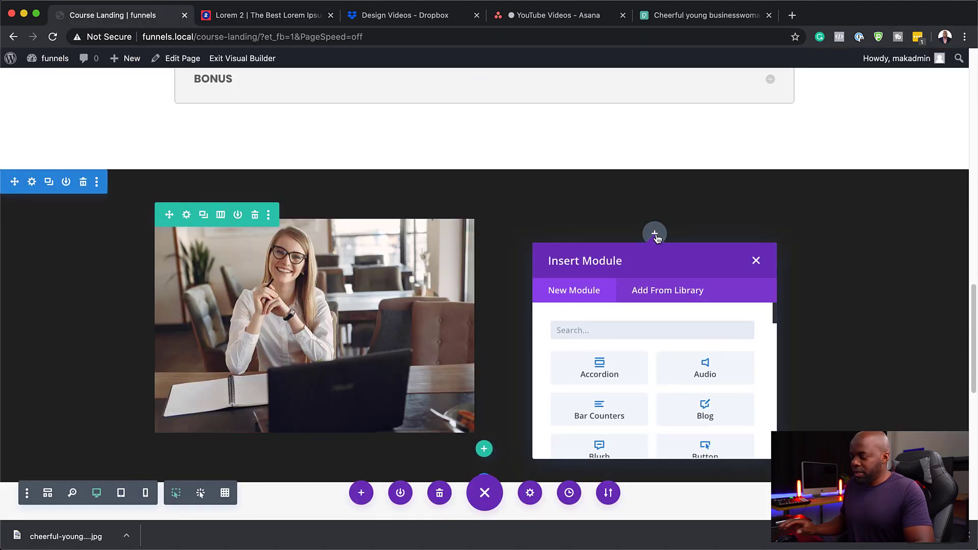
{"action": "type", "text": "text"}
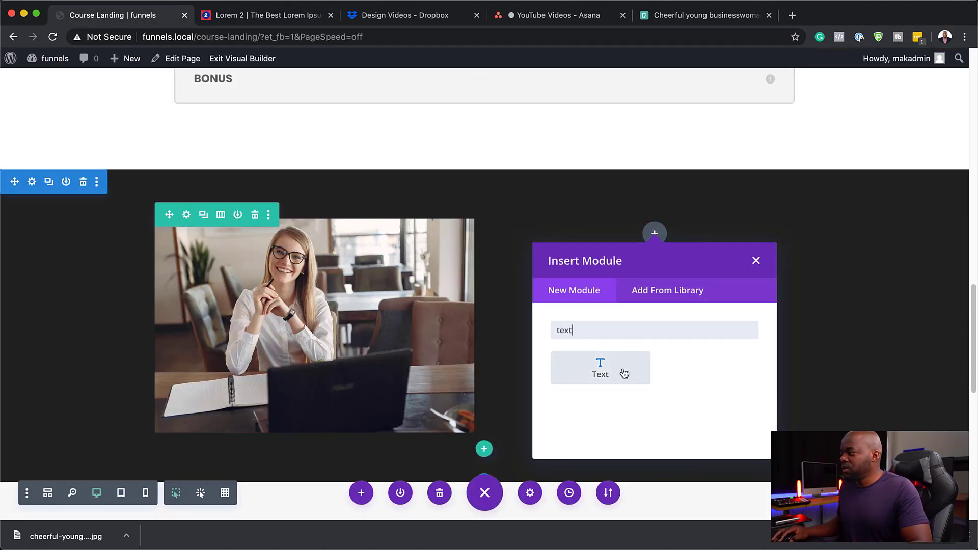
{"action": "left_click", "coordinate": [627, 364]}
{"action": "left_click_drag", "start_coordinate": [167, 362], "coordinate": [21, 284]}
{"action": "key", "text": "super+v"}
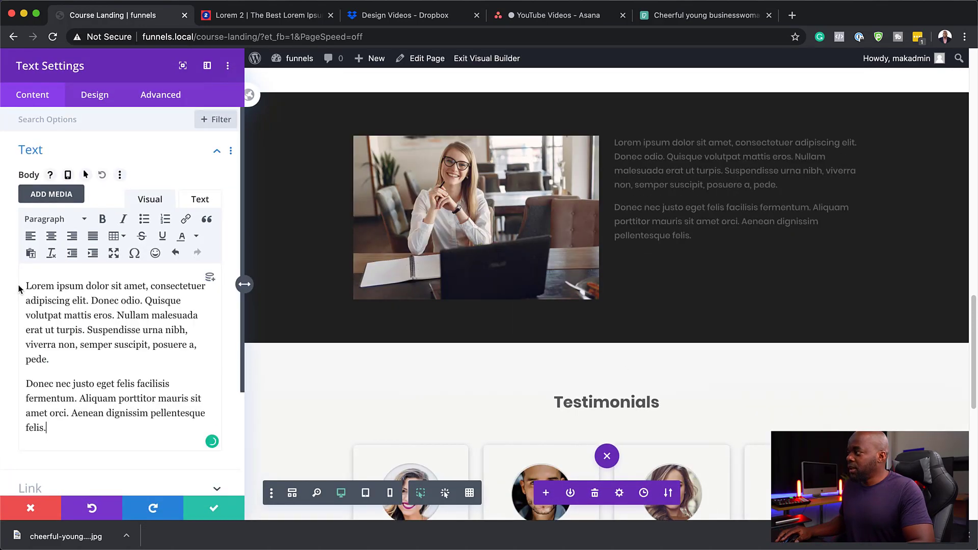
- Split "Lorem ipsum dolor sit amet." onto its own line, format it as Heading 1, and capitalize "Consectetuer" below it
{"action": "left_click", "coordinate": [147, 286]}
{"action": "type", "text": "."}
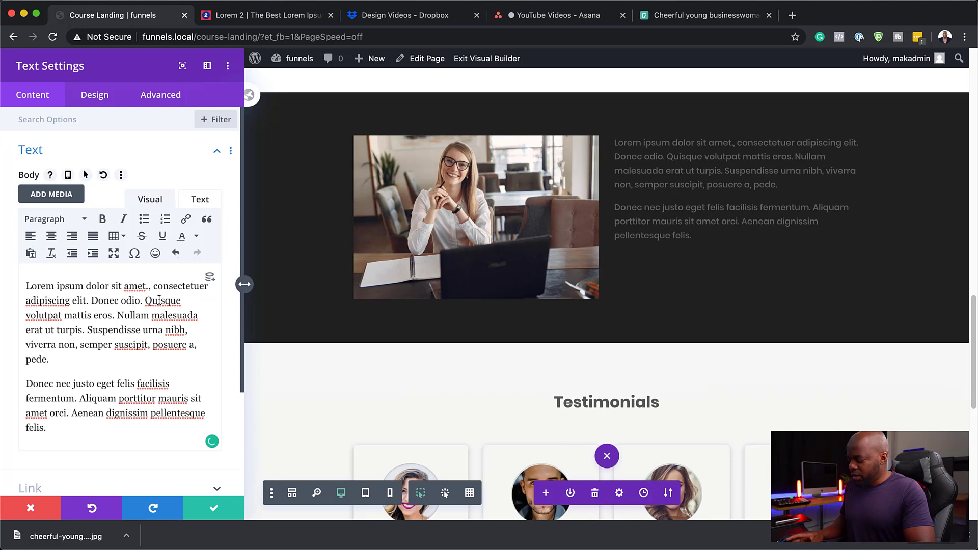
{"action": "key", "text": "Return"}
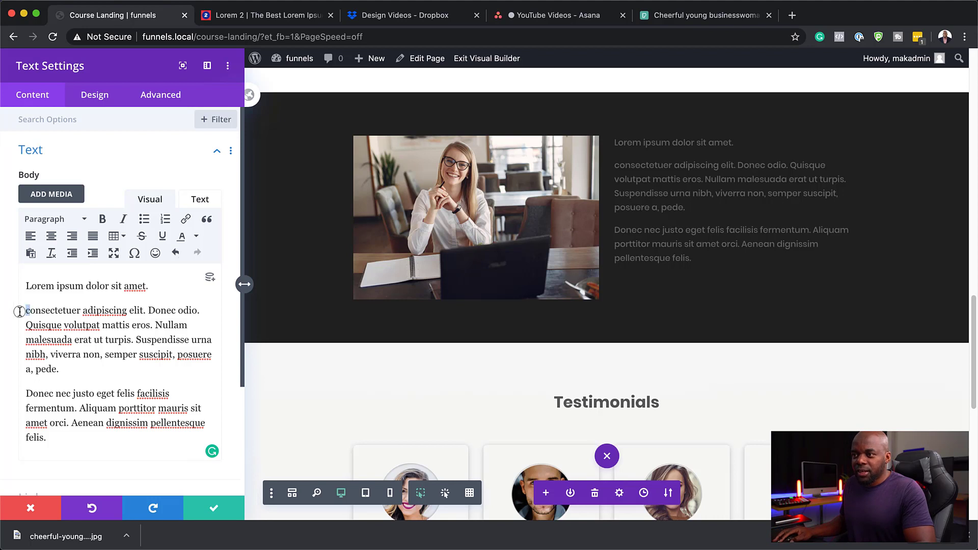
{"action": "type", "text": "C"}
{"action": "left_click_drag", "start_coordinate": [155, 285], "coordinate": [14, 280]}
{"action": "left_click", "coordinate": [55, 223]}
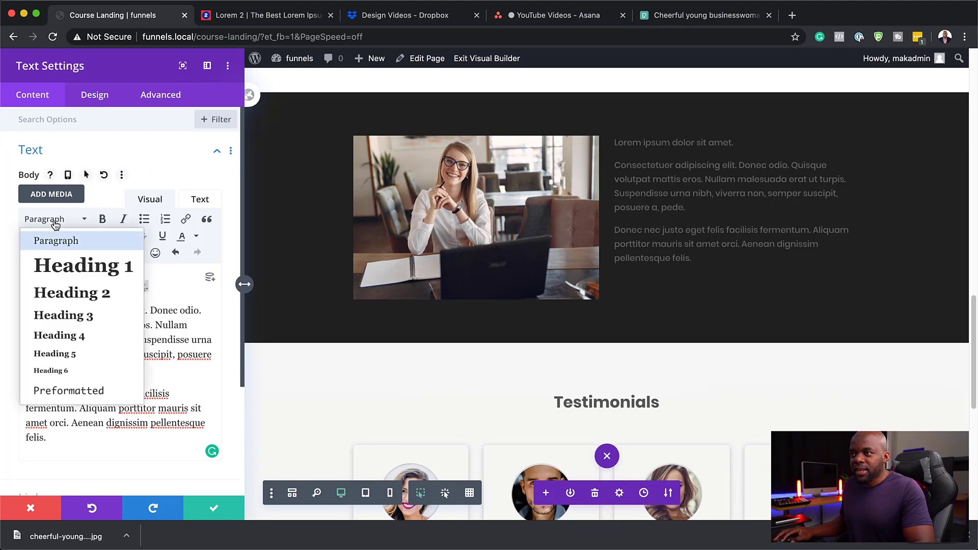
{"action": "left_click", "coordinate": [79, 266]}
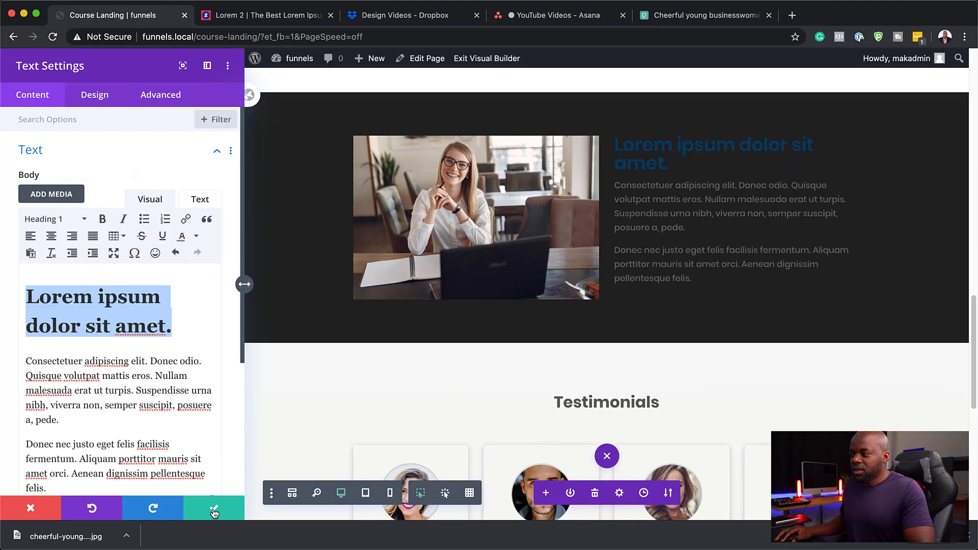
{"action": "left_click", "coordinate": [969, 541]}
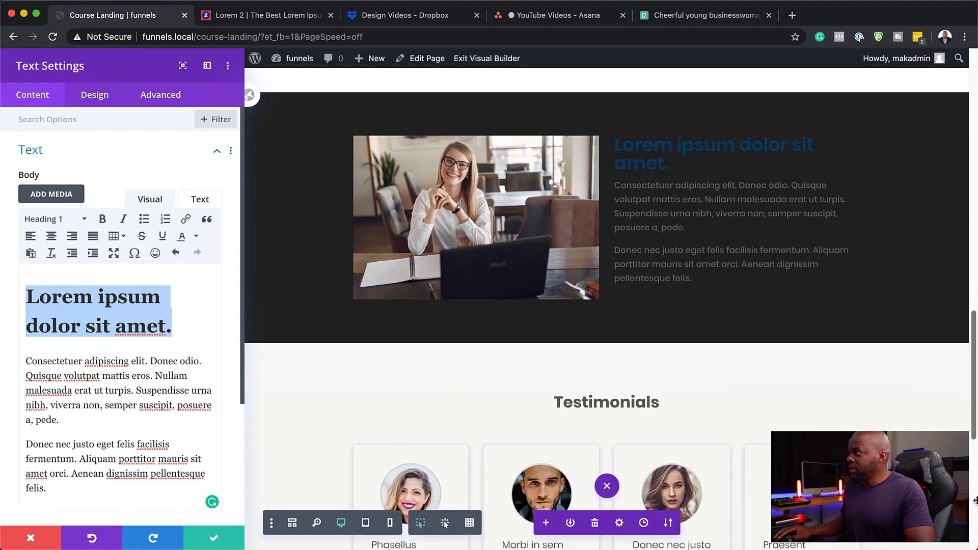
- Style the text module's H1 heading with white text color and Bold font weight
{"action": "left_click", "coordinate": [93, 98]}
{"action": "left_click", "coordinate": [67, 187]}
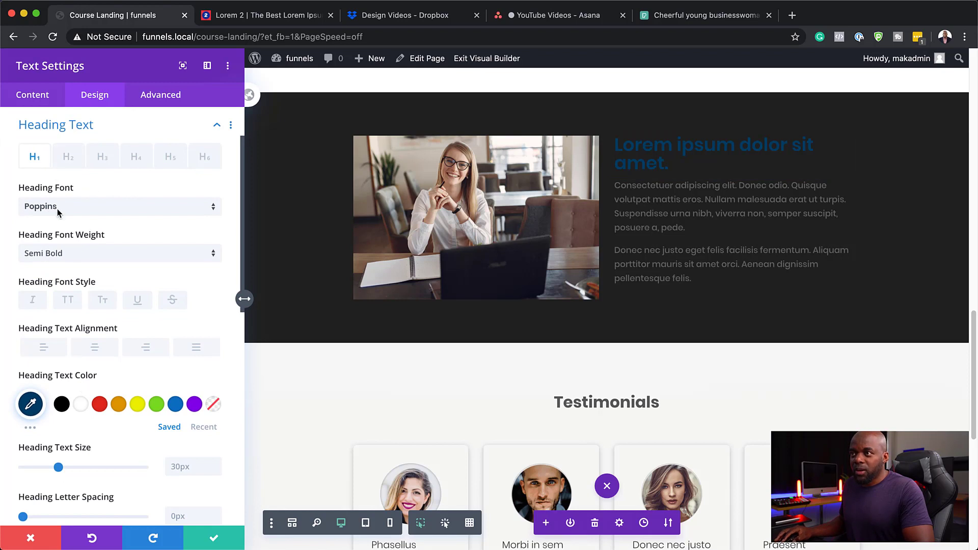
{"action": "left_click", "coordinate": [83, 404]}
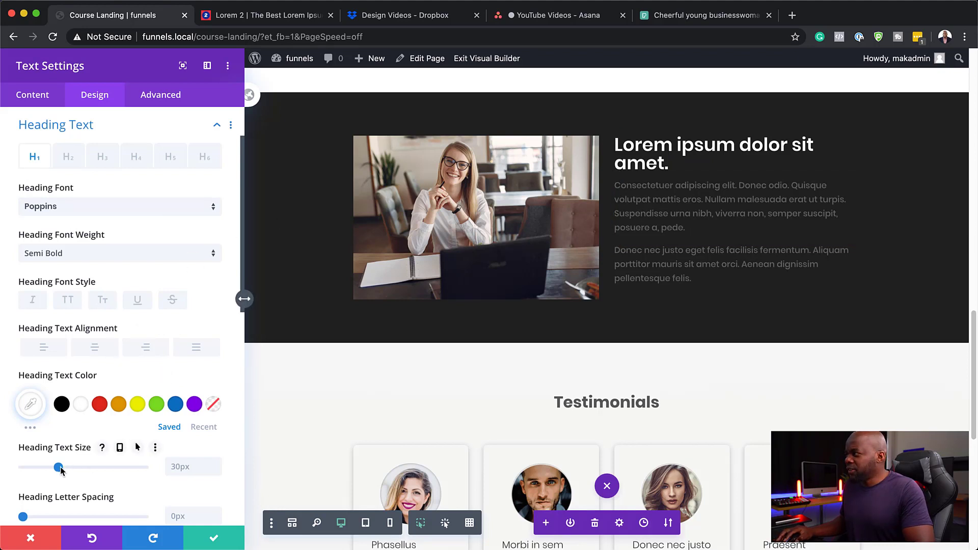
{"action": "left_click", "coordinate": [84, 254]}
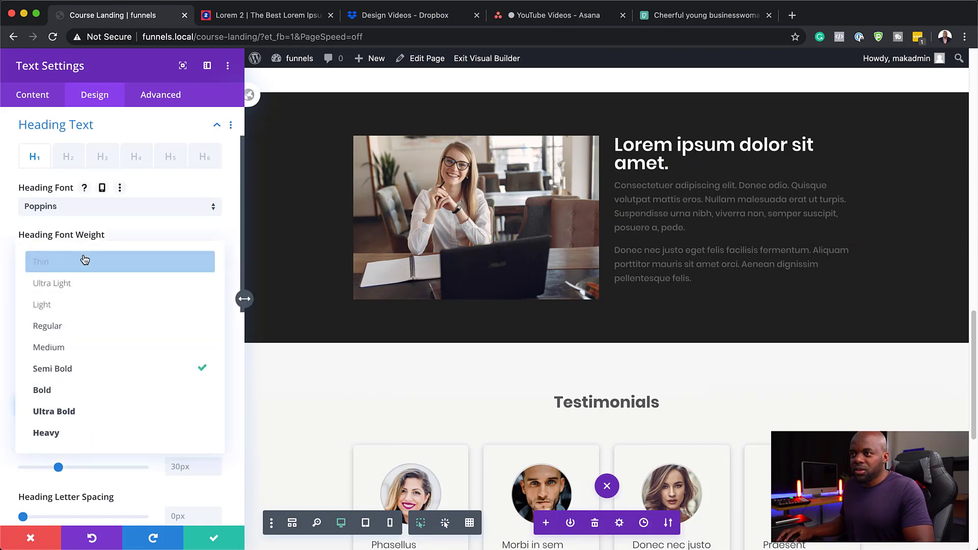
{"action": "left_click", "coordinate": [92, 390]}
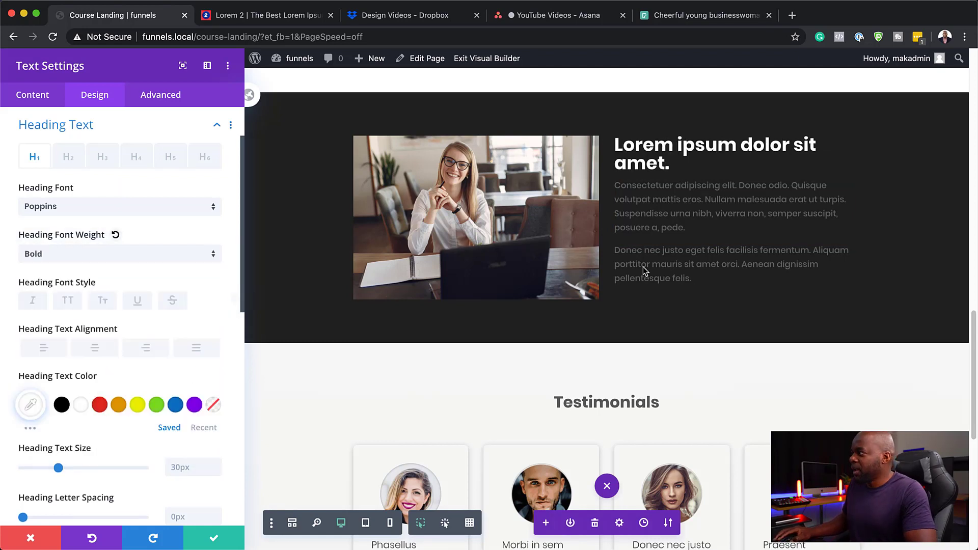
- Set the module's body text size to 16px and its color to light grey #d8d8d8, then save the text settings
{"action": "left_click", "coordinate": [617, 182]}
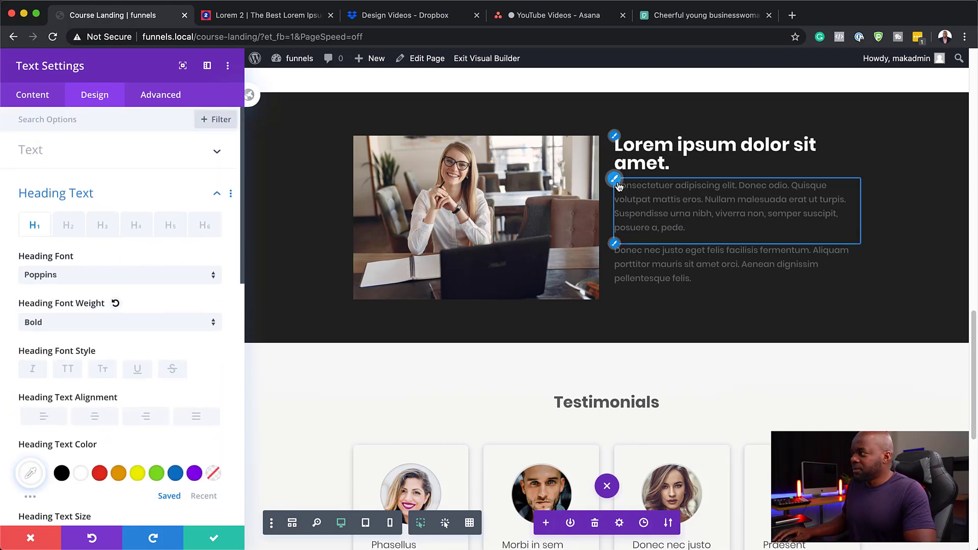
{"action": "left_click", "coordinate": [215, 441]}
{"action": "left_click", "coordinate": [215, 441]}
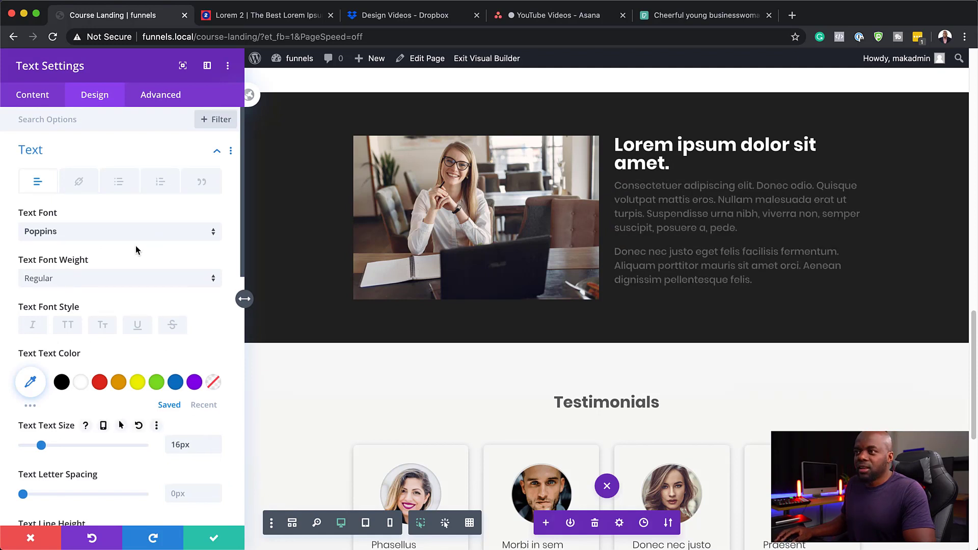
{"action": "left_click", "coordinate": [80, 385]}
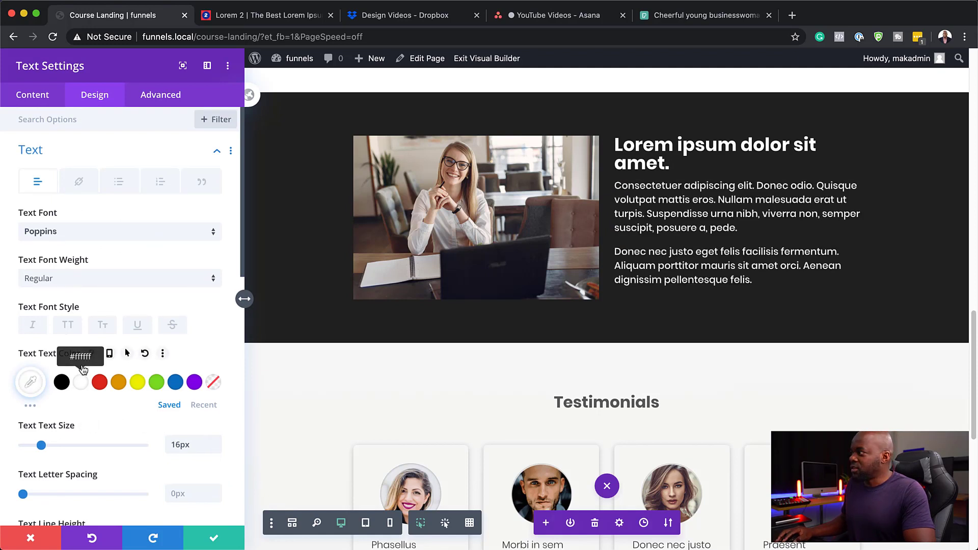
{"action": "left_click", "coordinate": [30, 382]}
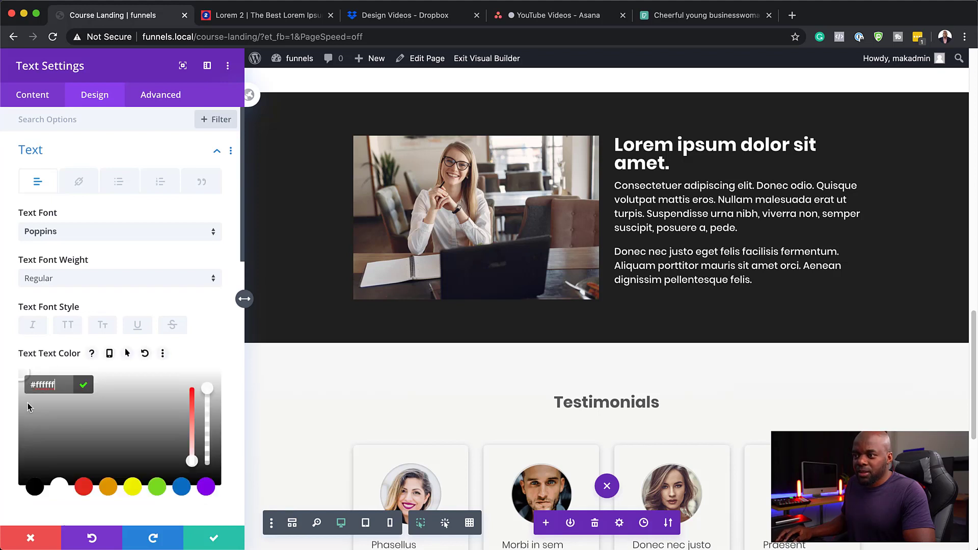
{"action": "left_click", "coordinate": [21, 383]}
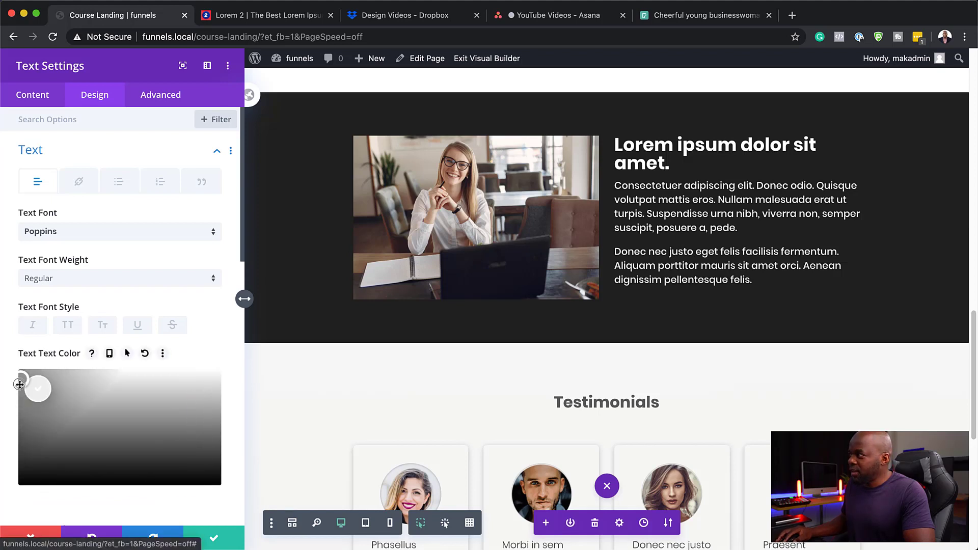
{"action": "left_click", "coordinate": [20, 393]}
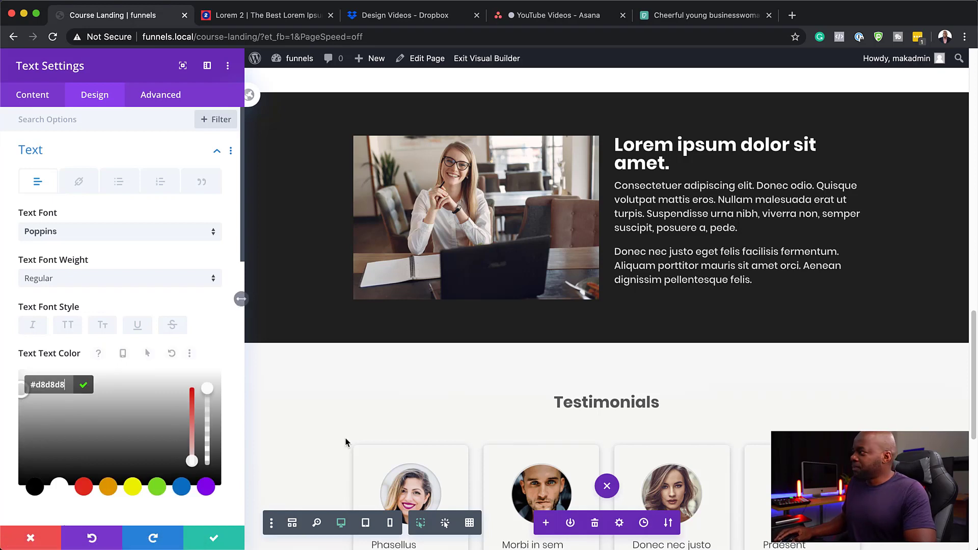
{"action": "left_click", "coordinate": [216, 539]}
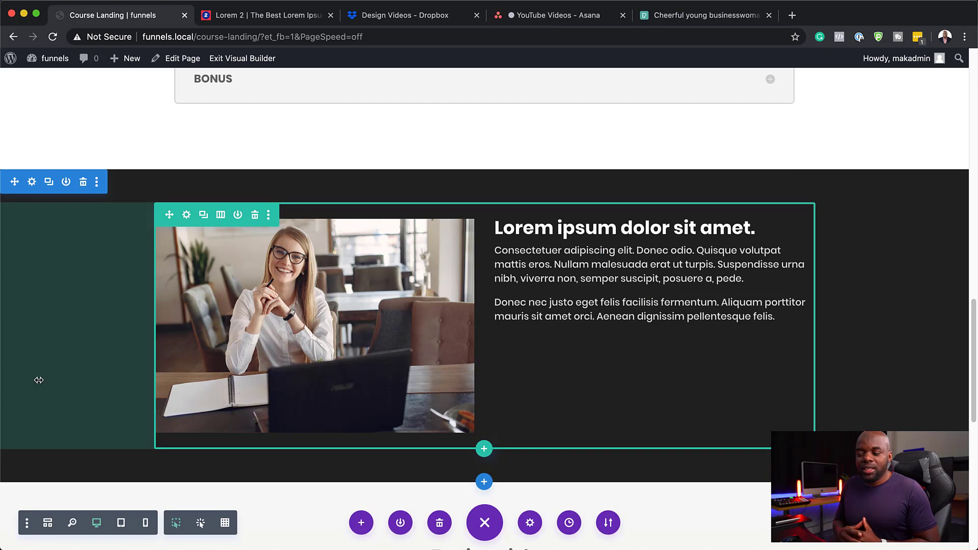
- Review the page's sections, then exit the Visual Builder and open the Course Landing page in the WordPress page editor
{"action": "scroll", "coordinate": [147, 428], "scroll_direction": "down", "scroll_amount": 5}
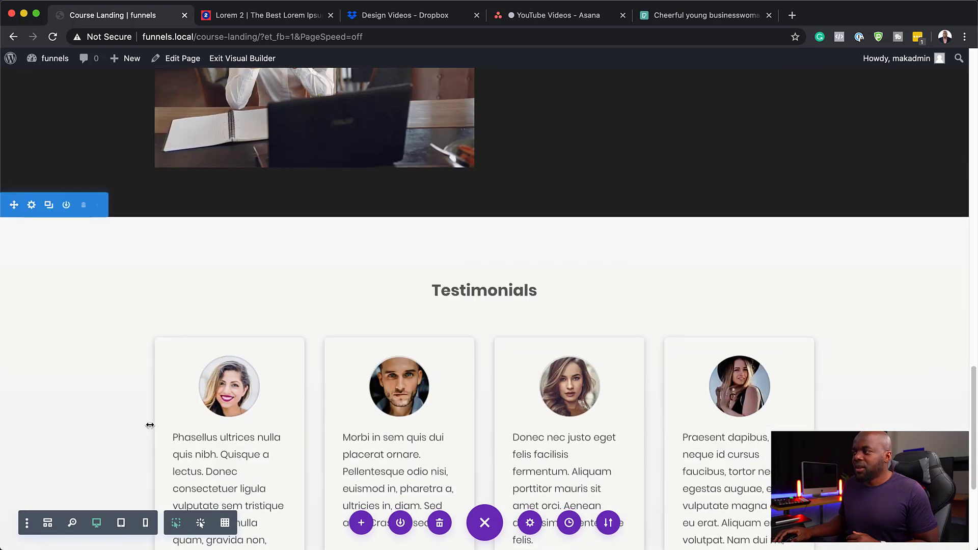
{"action": "scroll", "coordinate": [97, 382], "scroll_direction": "down", "scroll_amount": 1}
{"action": "scroll", "coordinate": [74, 409], "scroll_direction": "down", "scroll_amount": 3}
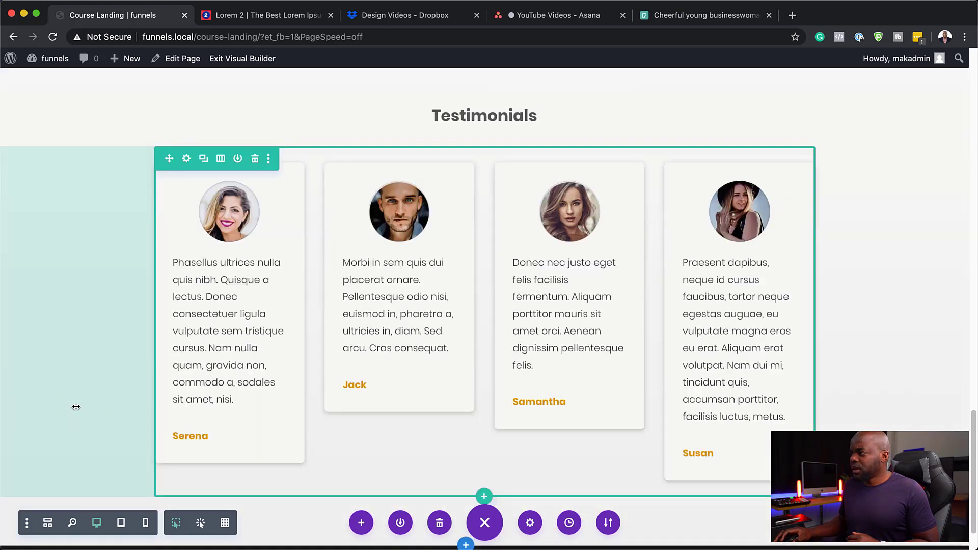
{"action": "scroll", "coordinate": [77, 404], "scroll_direction": "down", "scroll_amount": 1}
{"action": "scroll", "coordinate": [80, 398], "scroll_direction": "up", "scroll_amount": 10}
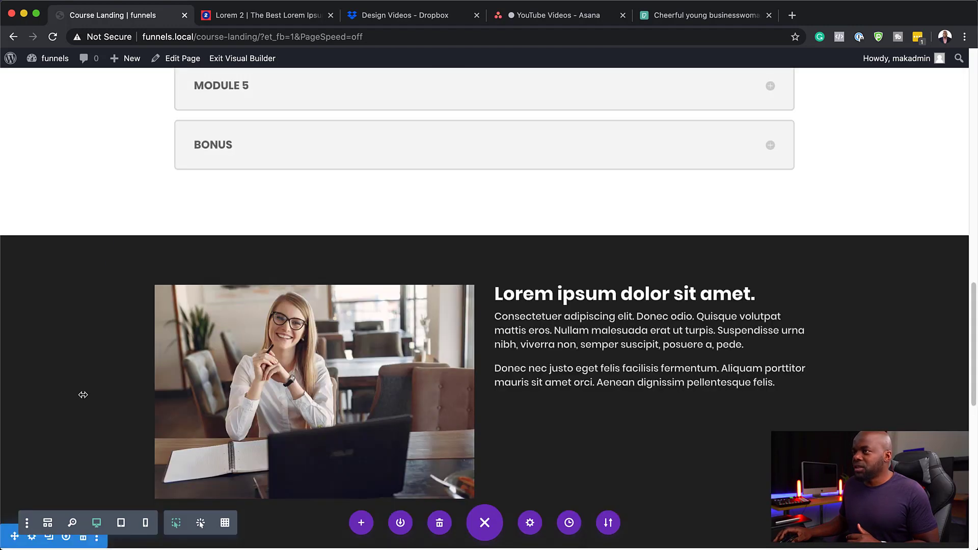
{"action": "scroll", "coordinate": [83, 394], "scroll_direction": "up", "scroll_amount": 15}
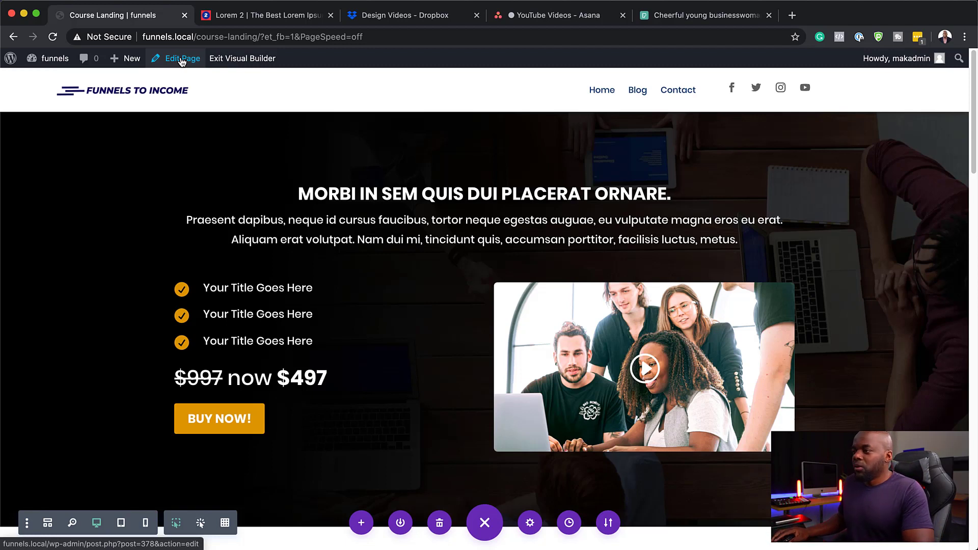
{"action": "left_click", "coordinate": [249, 62]}
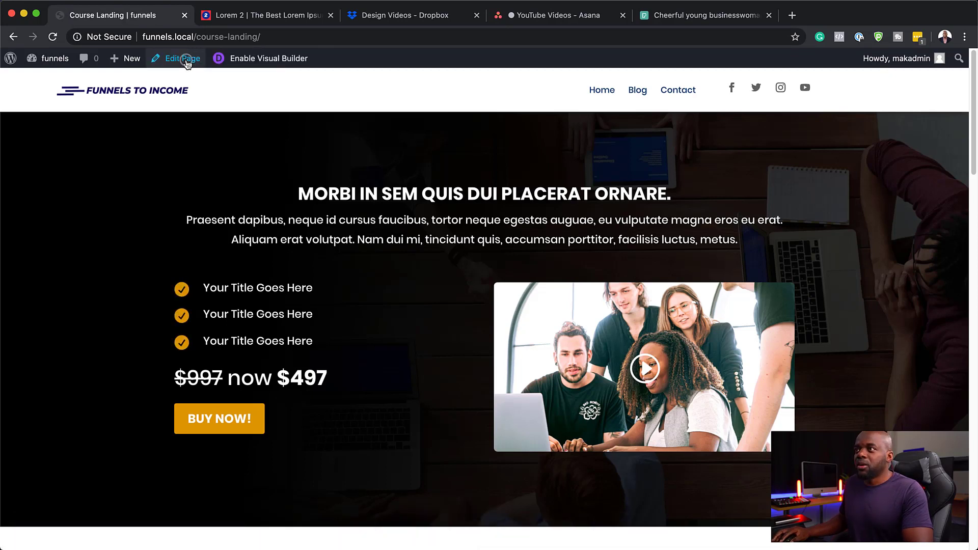
{"action": "left_click", "coordinate": [186, 62]}
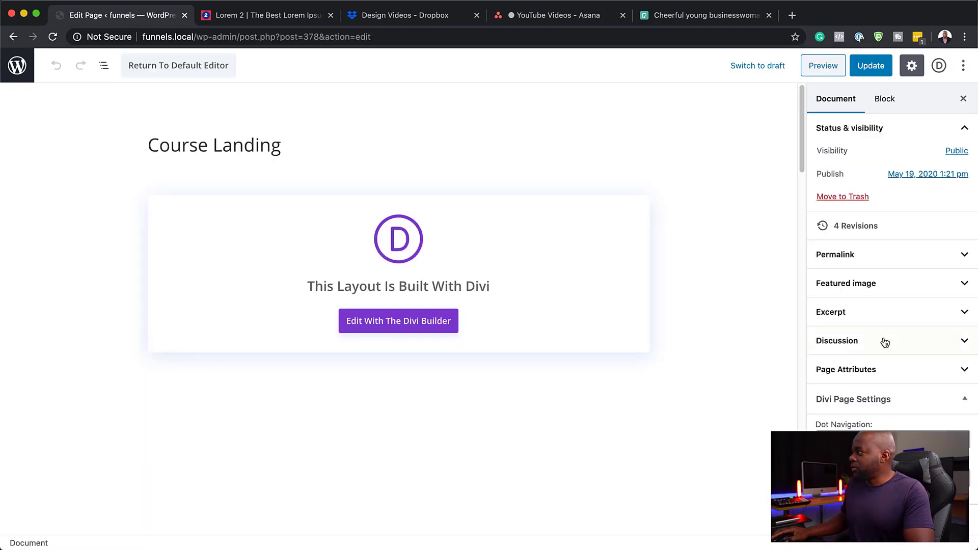
- Set the Course Landing page's template to Blank Page in its page attributes
{"action": "left_click", "coordinate": [858, 375]}
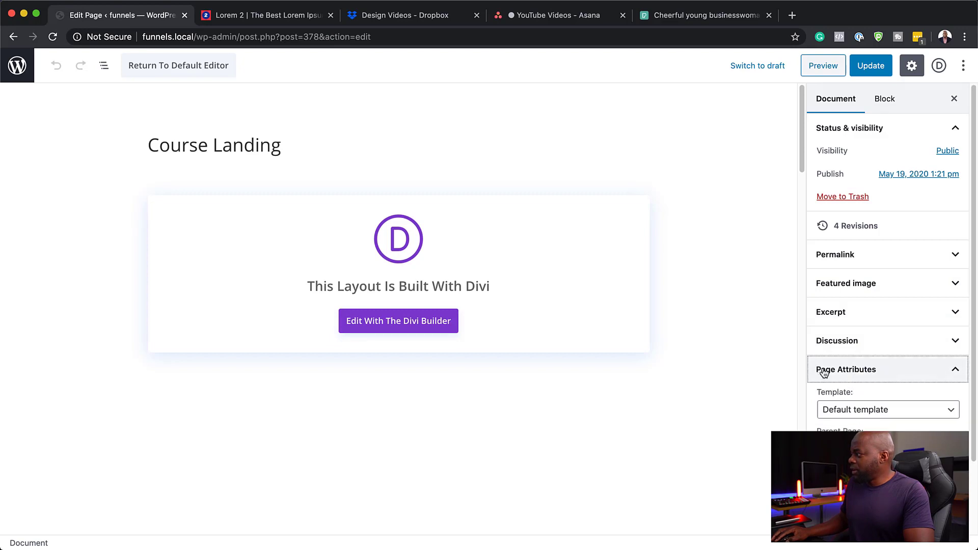
{"action": "left_click", "coordinate": [917, 411]}
{"action": "left_click", "coordinate": [899, 423]}
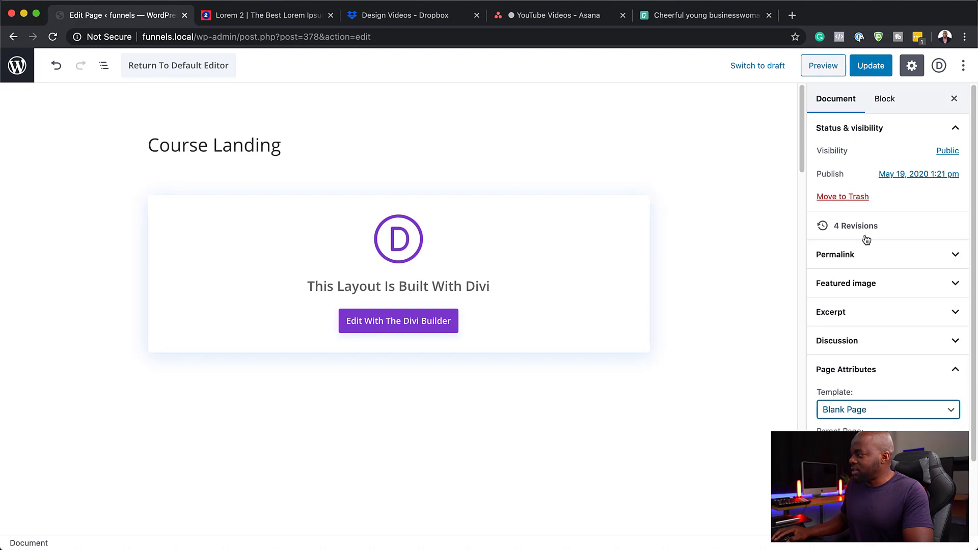
- Update the Course Landing page, then open its live version and review the sections from the hero down to the testimonials
{"action": "left_click", "coordinate": [878, 65]}
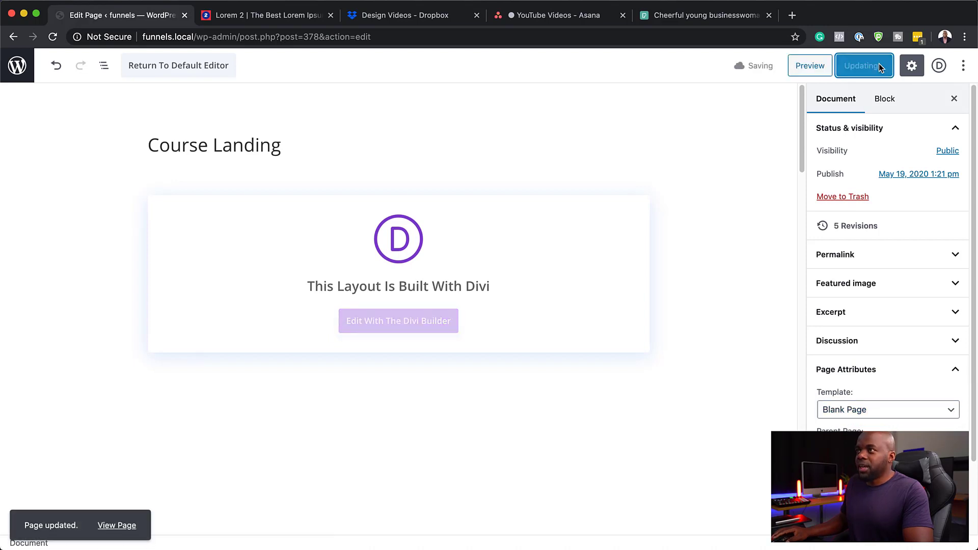
{"action": "left_click", "coordinate": [116, 523]}
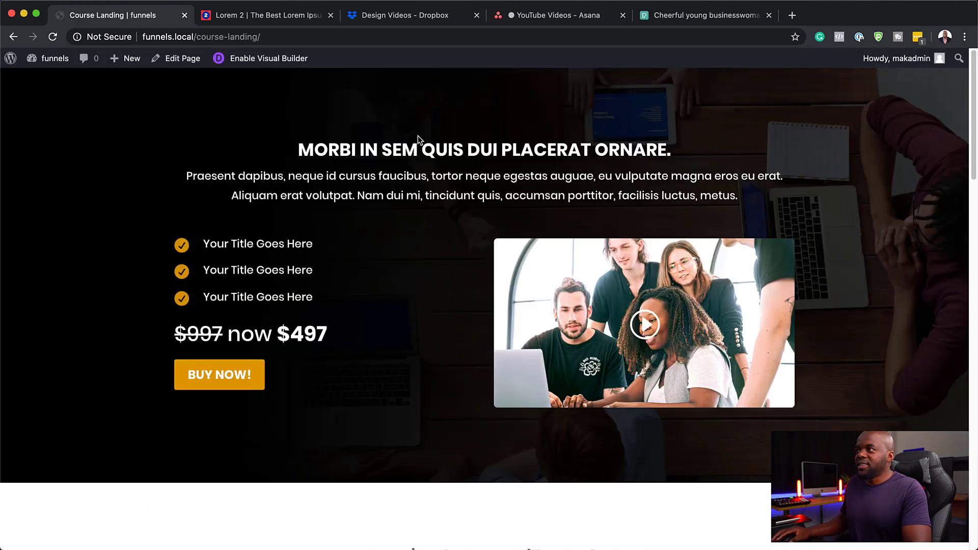
{"action": "scroll", "coordinate": [415, 421], "scroll_direction": "down", "scroll_amount": 7}
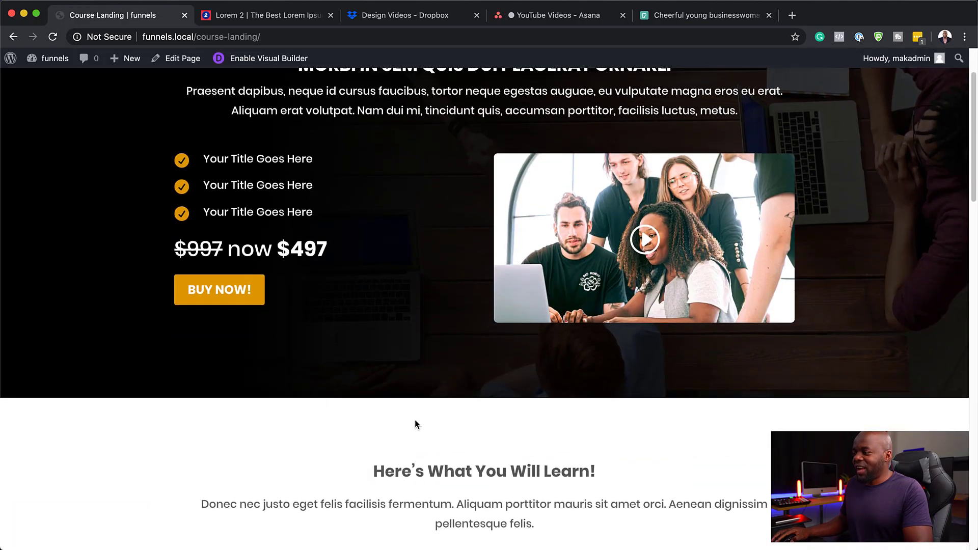
{"action": "scroll", "coordinate": [415, 422], "scroll_direction": "down", "scroll_amount": 10}
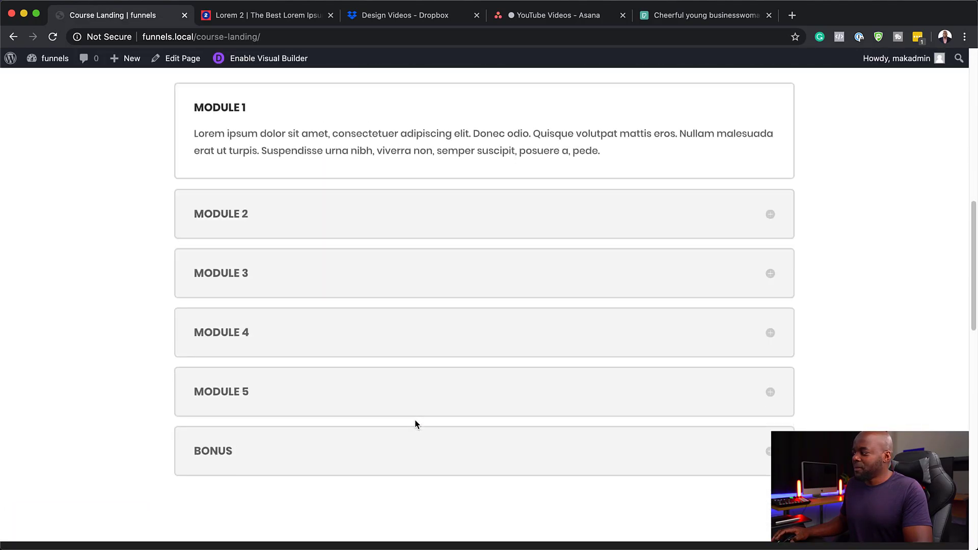
{"action": "scroll", "coordinate": [415, 424], "scroll_direction": "down", "scroll_amount": 8}
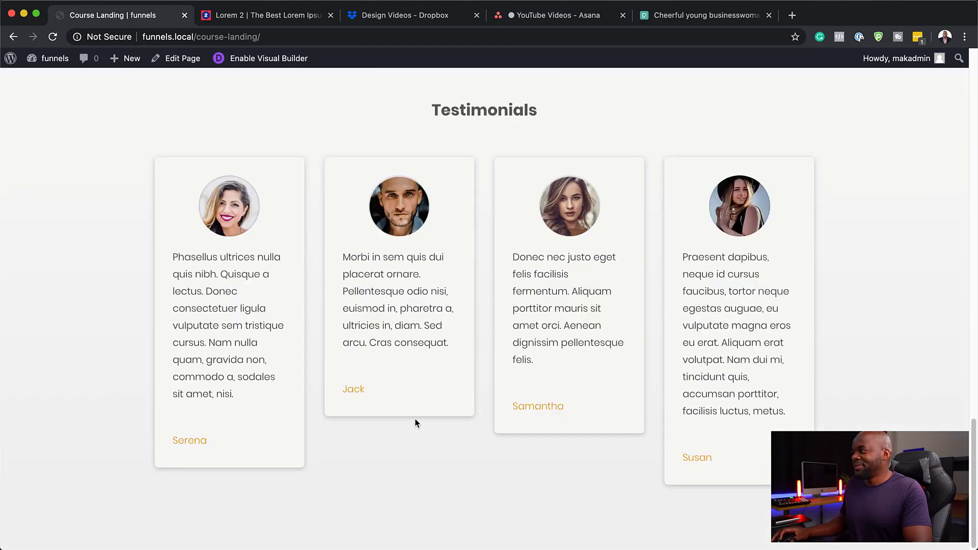
{"action": "scroll", "coordinate": [414, 418], "scroll_direction": "up", "scroll_amount": 16}
{"action": "scroll", "coordinate": [415, 422], "scroll_direction": "up", "scroll_amount": 14}
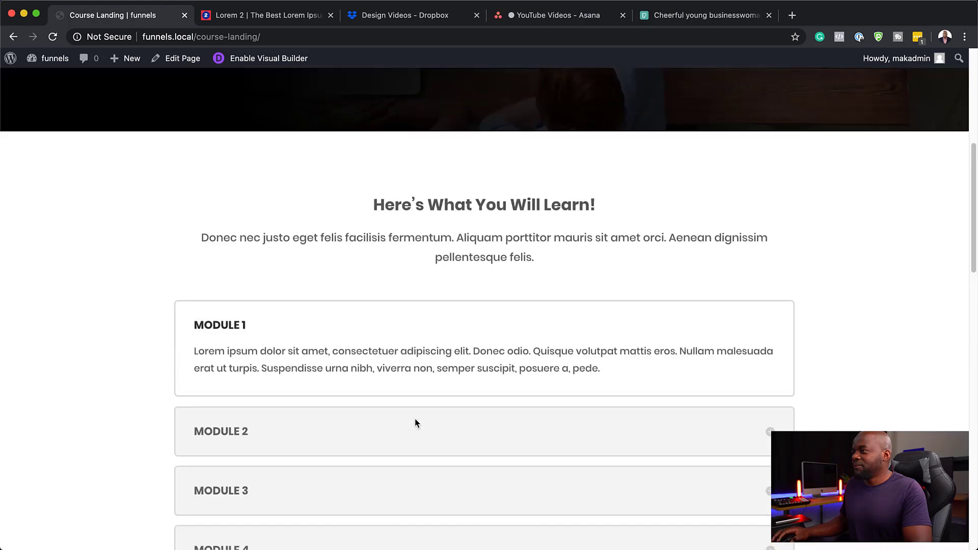